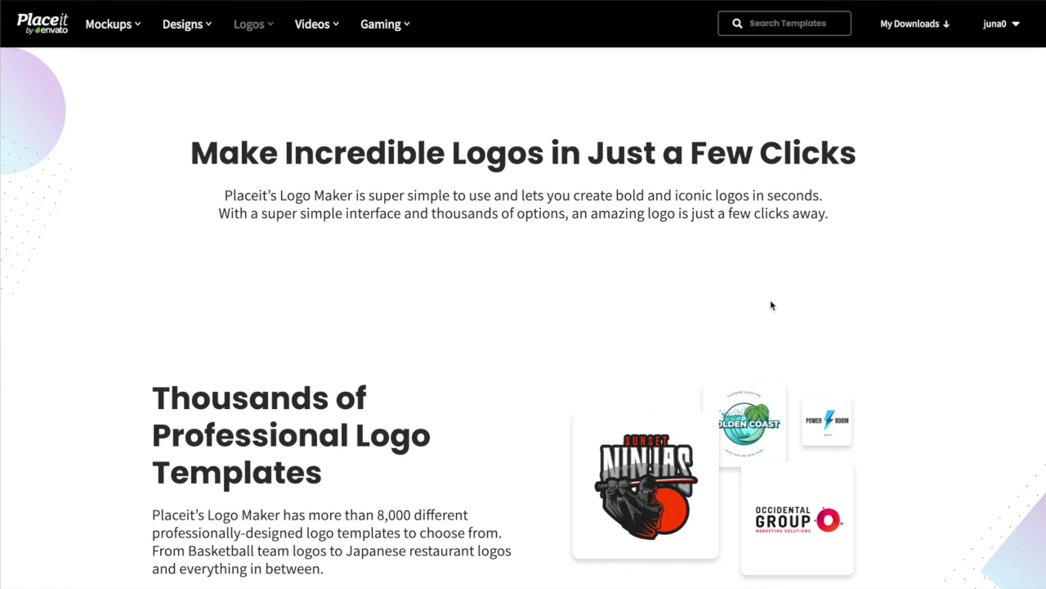
# Step: Scroll down through the page to browse its content
pyautogui.scroll(-1, 770, 305)
pyautogui.scroll(-5, 770, 305)
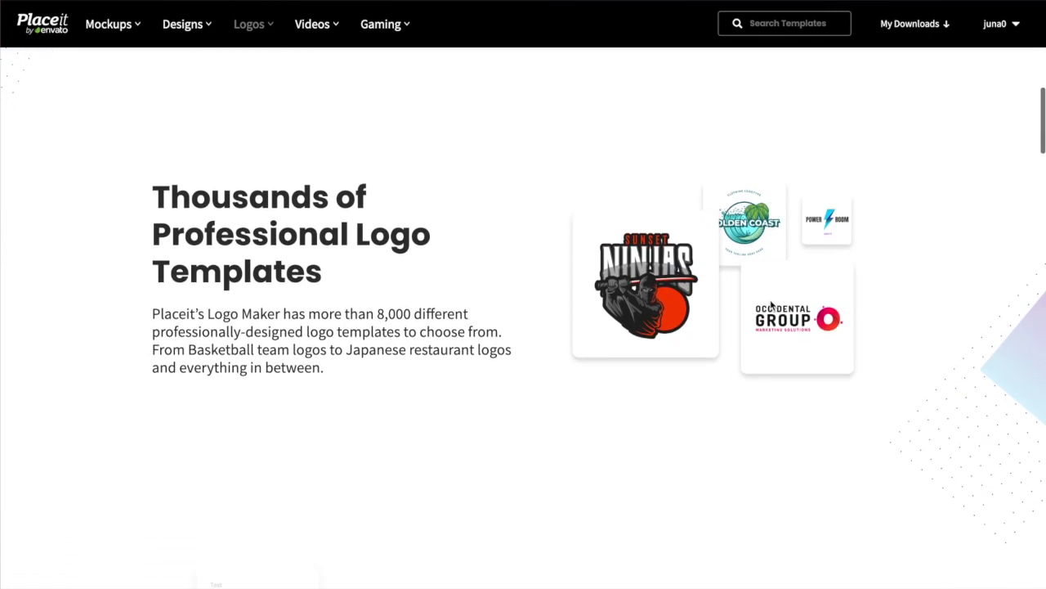
pyautogui.scroll(-4, 770, 305)
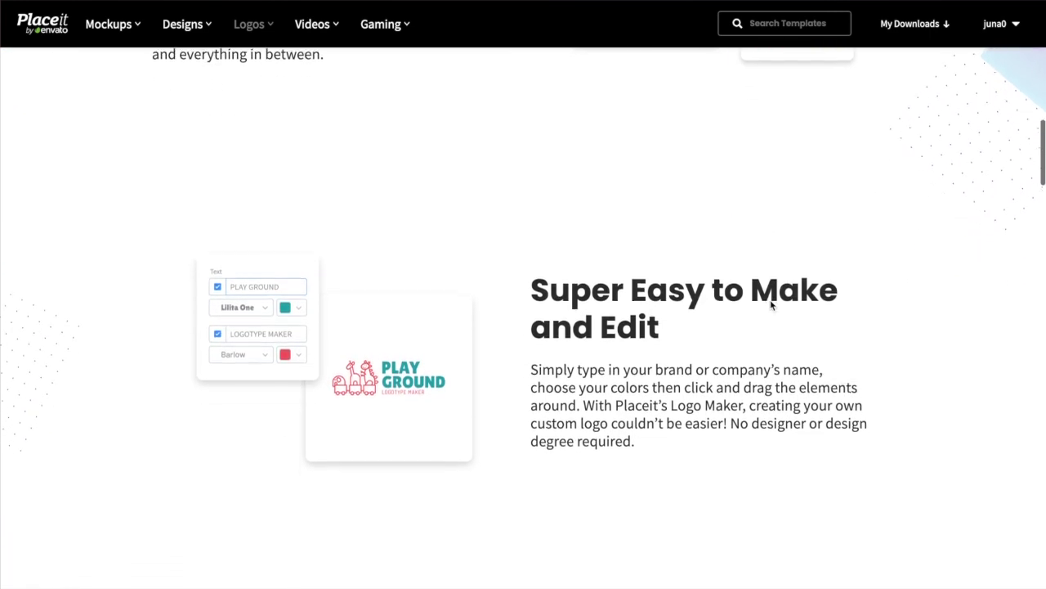
pyautogui.scroll(-2, 770, 304)
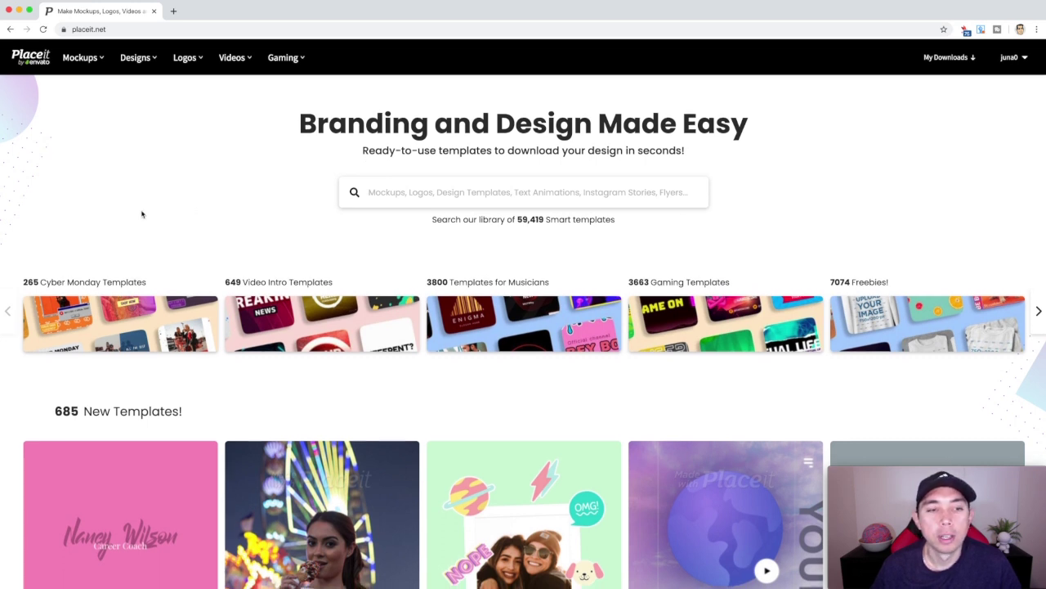
# Step: Browse the home page's top showcase sections and navigation bar
pyautogui.scroll(-1, 131, 180)
pyautogui.moveTo(157, 60)
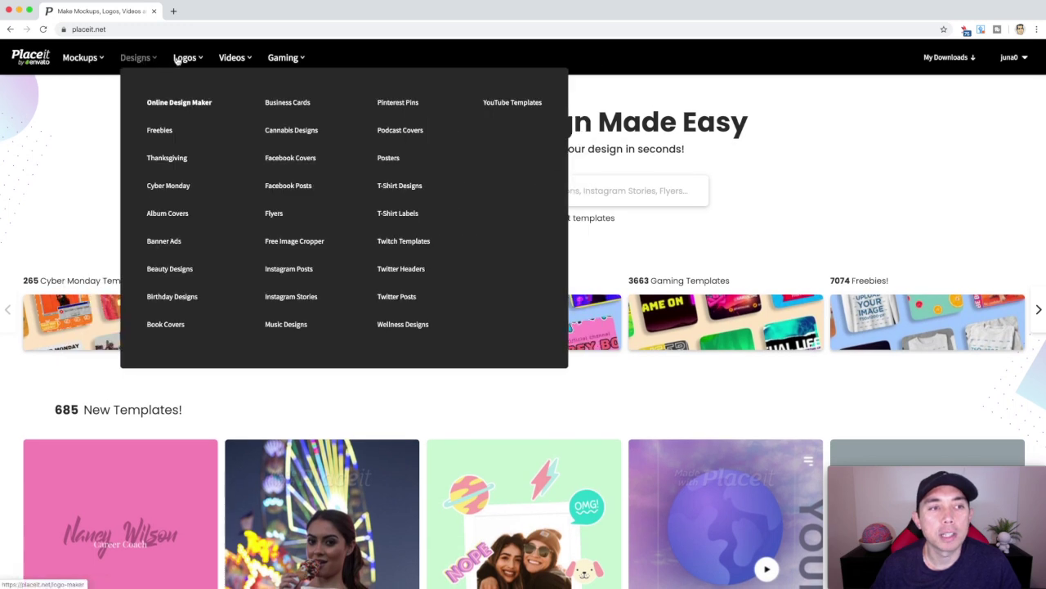
pyautogui.moveTo(278, 58)
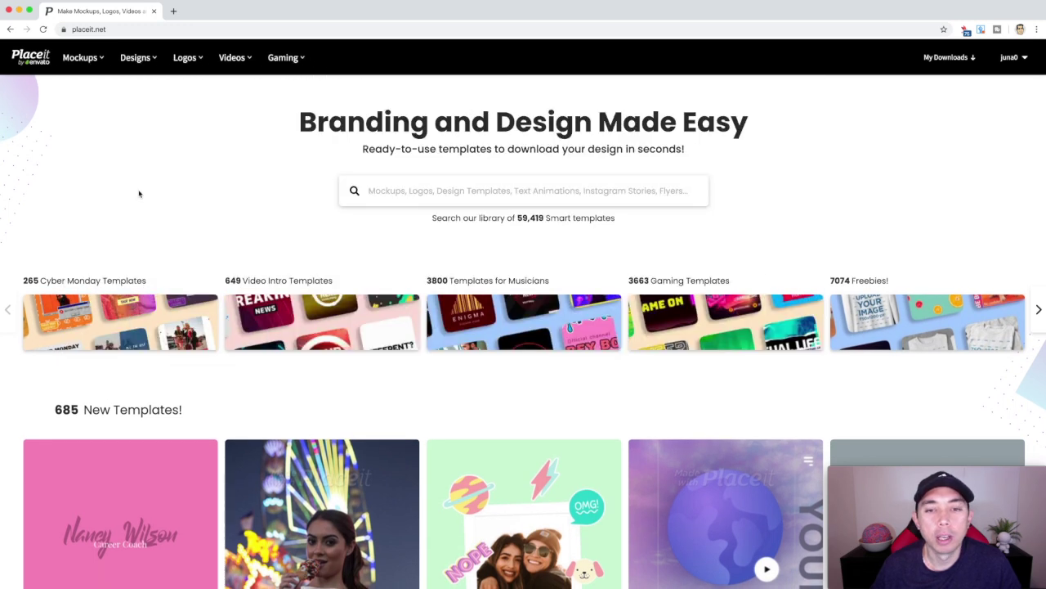
pyautogui.scroll(-2, 139, 194)
pyautogui.scroll(-3, 773, 276)
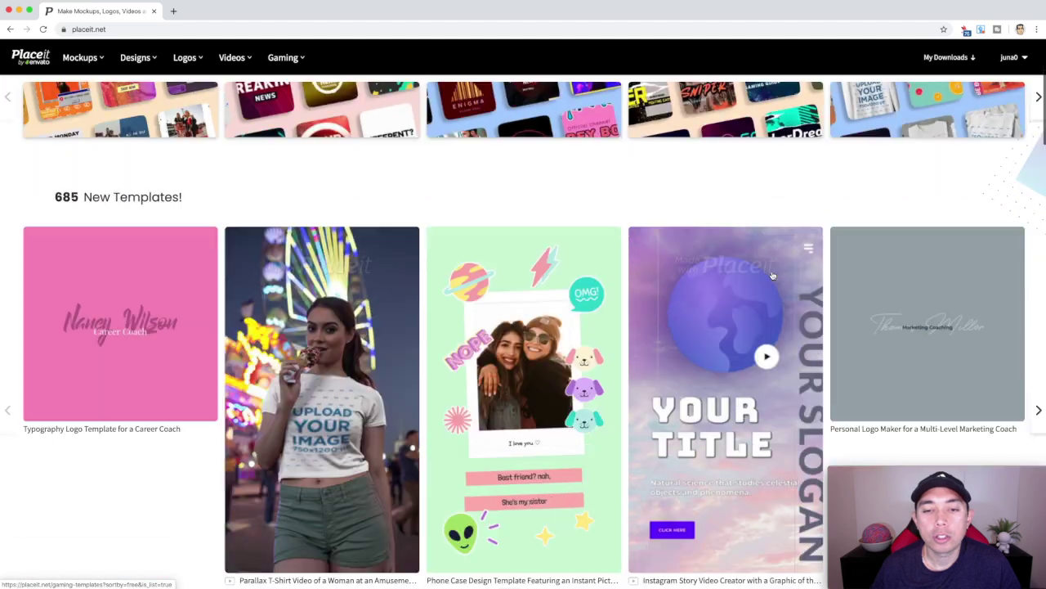
pyautogui.scroll(1, 772, 275)
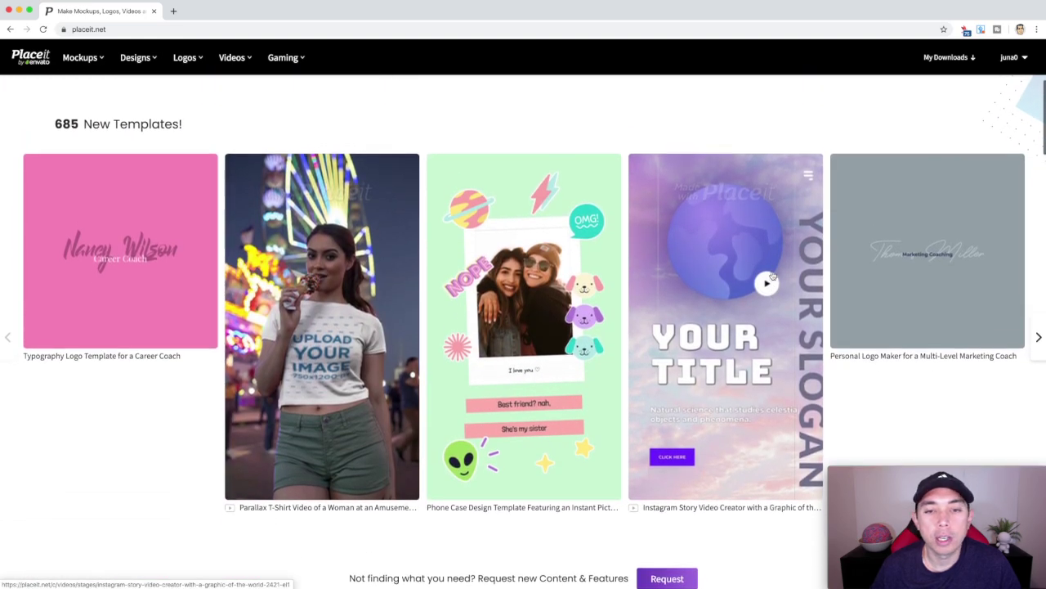
pyautogui.scroll(-7, 773, 276)
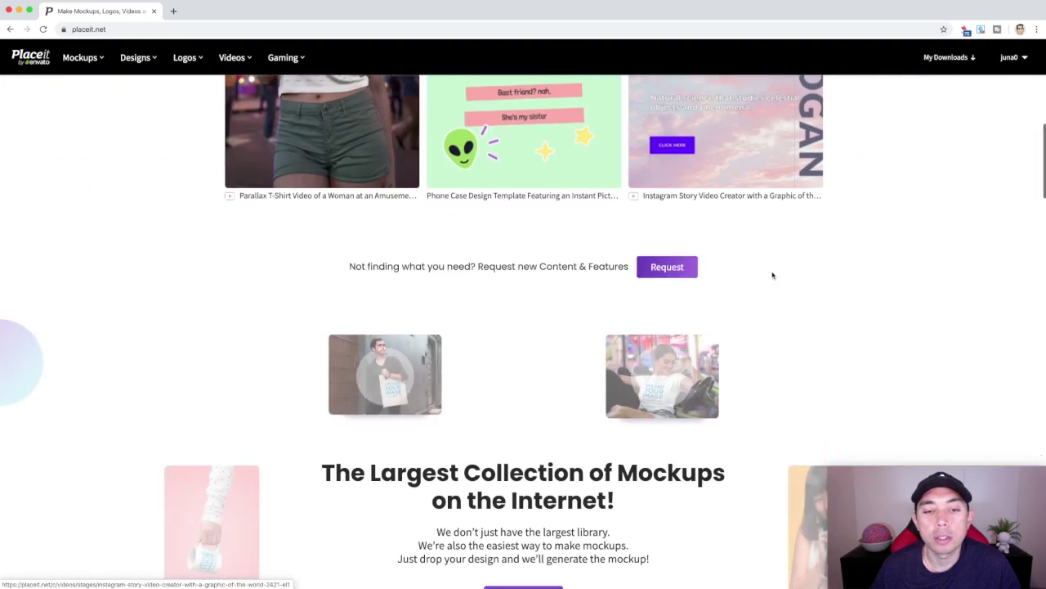
pyautogui.scroll(1, 749, 156)
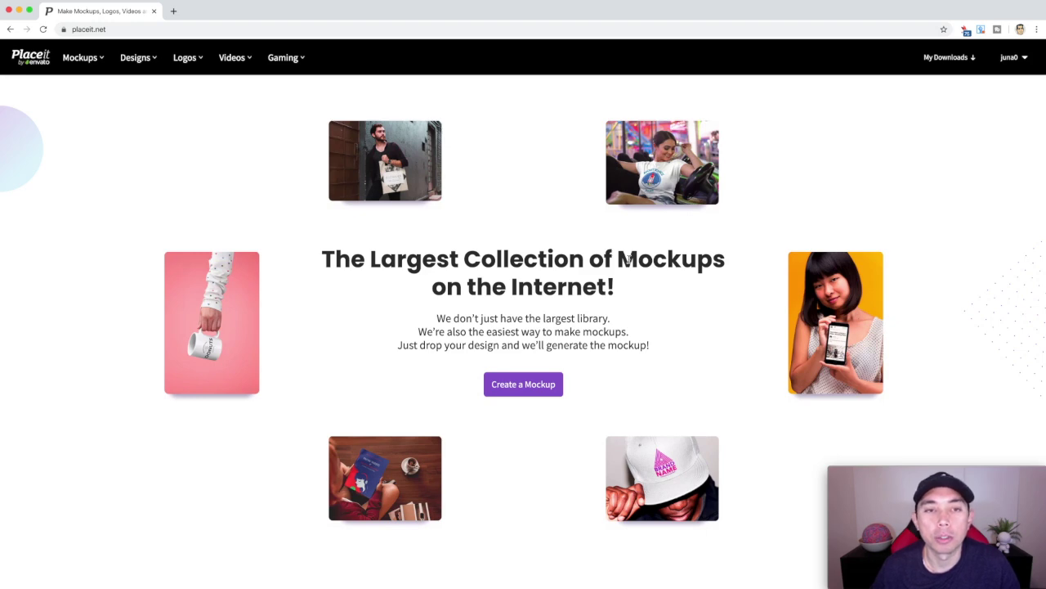
# Step: Scroll down to 'More Than 10,000 Logos' and choose Create a Logo
pyautogui.scroll(-6, 628, 259)
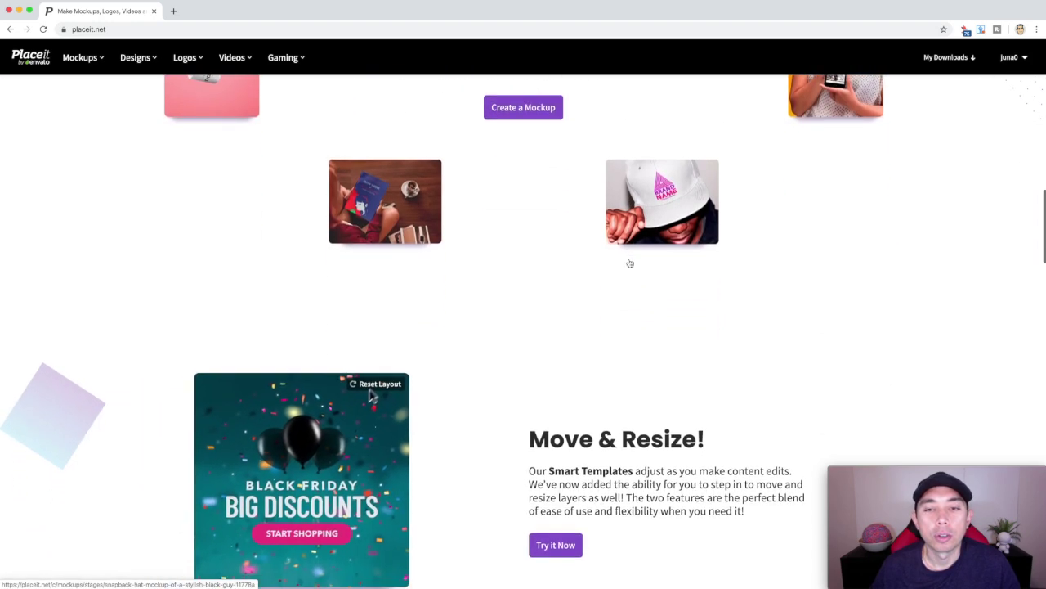
pyautogui.scroll(-1, 629, 259)
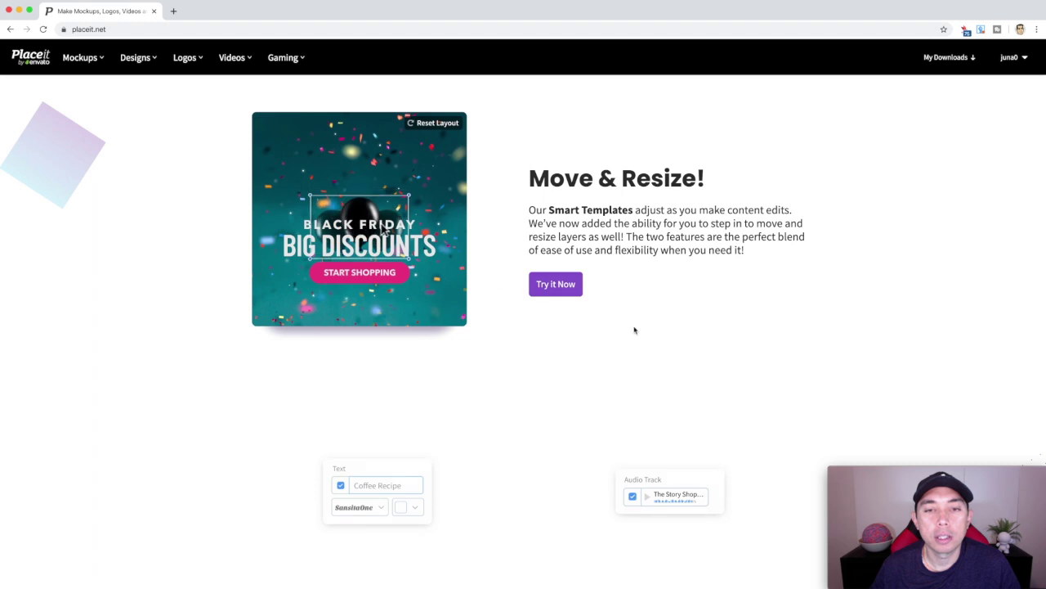
pyautogui.scroll(-1, 636, 330)
pyautogui.scroll(-4, 638, 332)
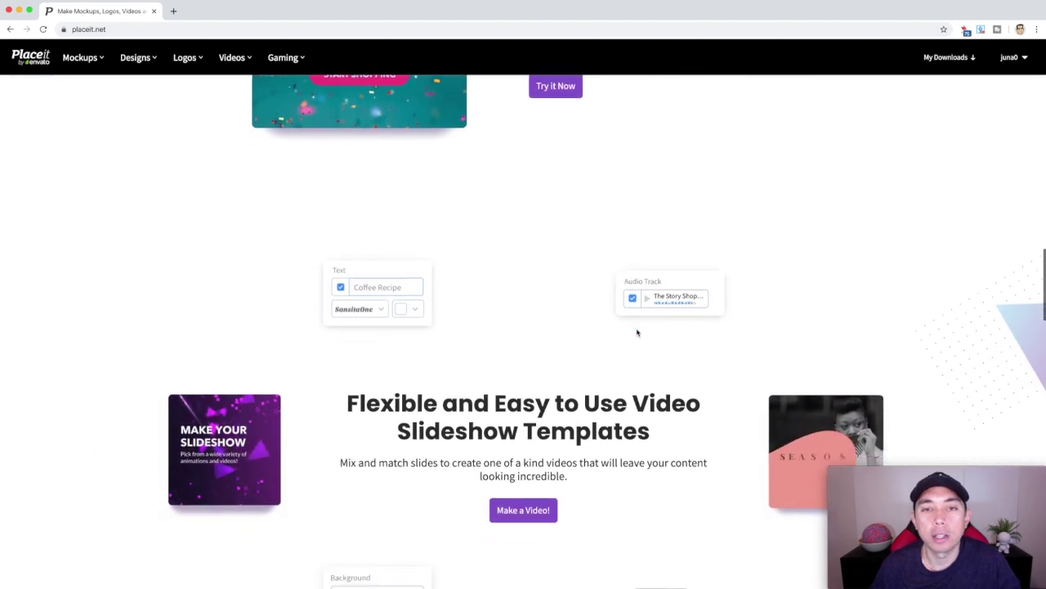
pyautogui.scroll(-1, 635, 328)
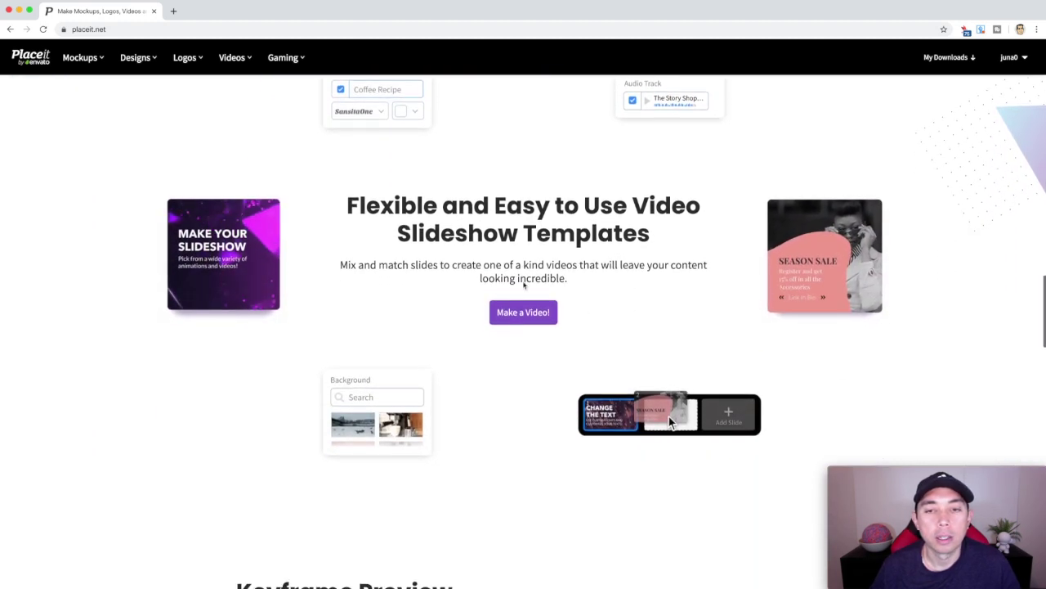
pyautogui.scroll(-5, 637, 310)
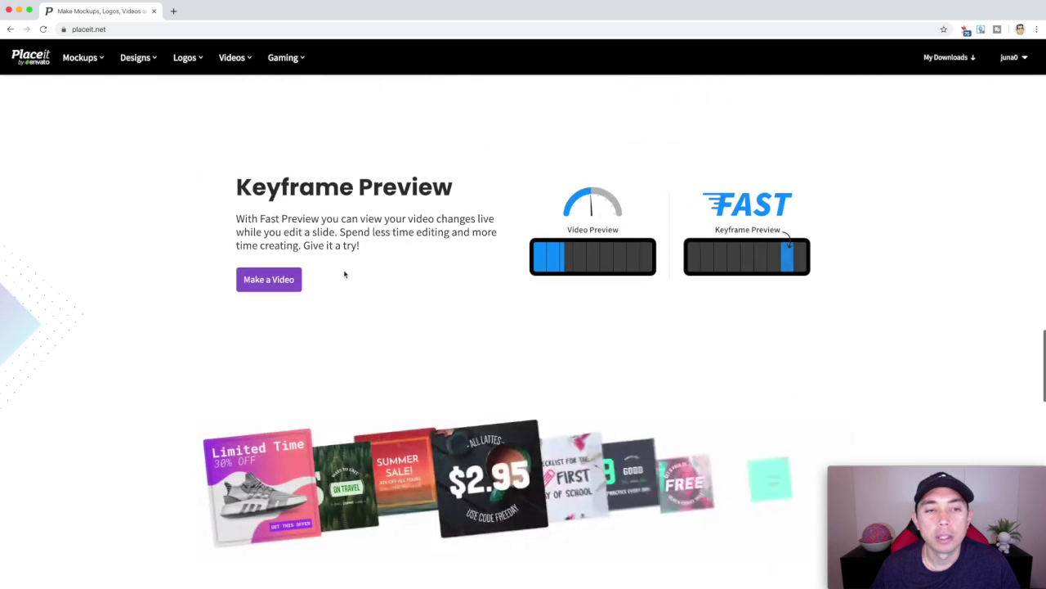
pyautogui.scroll(-3, 593, 294)
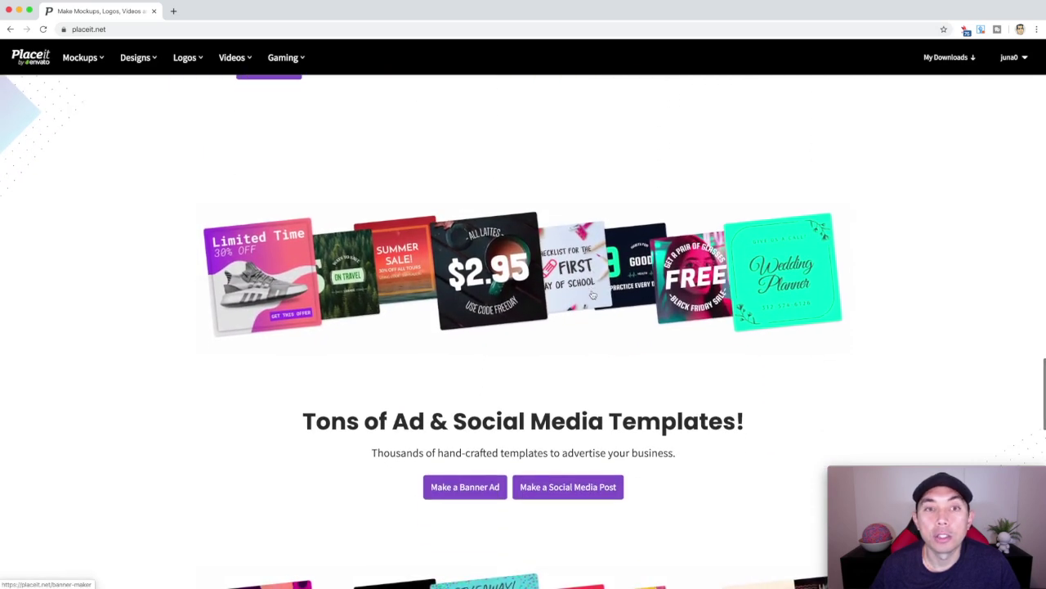
pyautogui.scroll(-2, 593, 295)
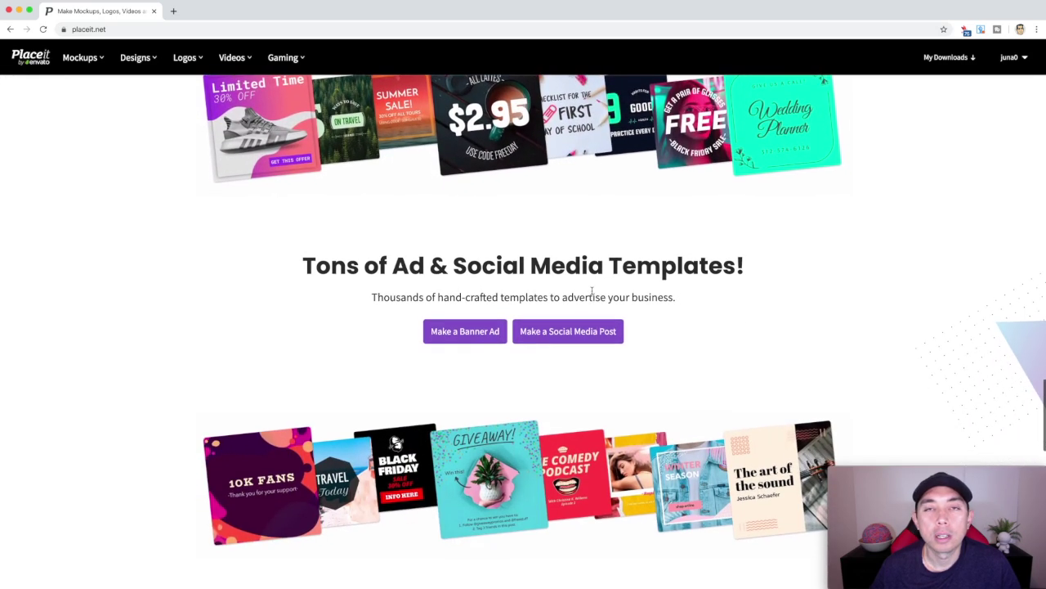
pyautogui.scroll(-2, 592, 290)
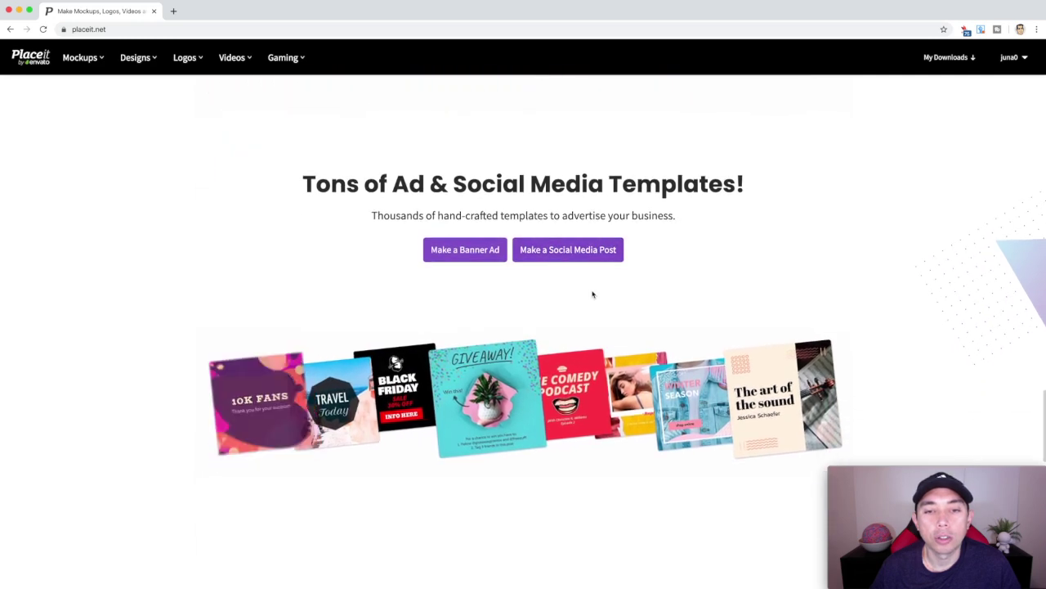
pyautogui.scroll(-5, 593, 294)
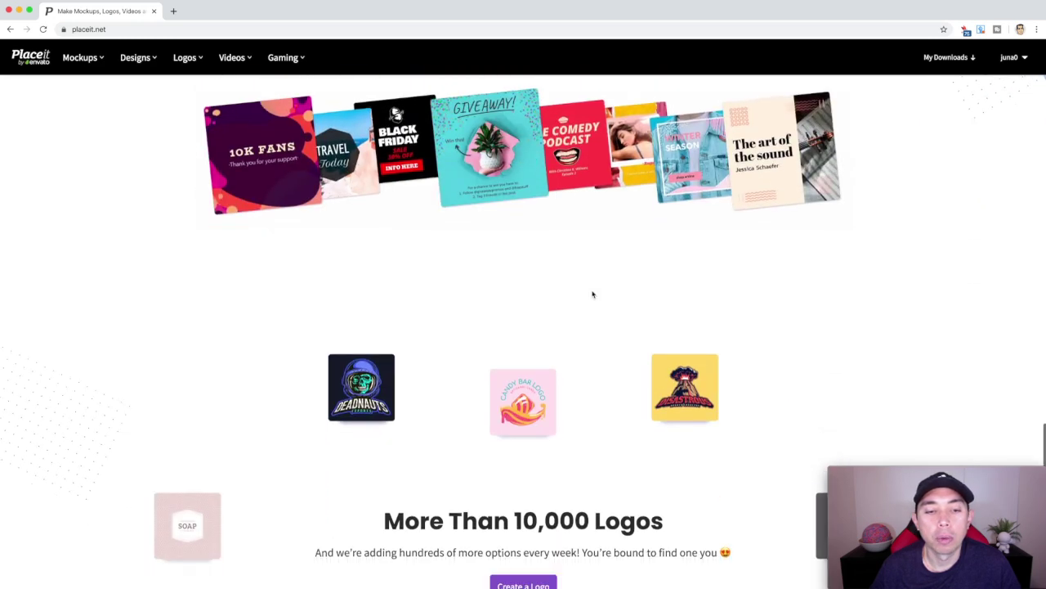
pyautogui.scroll(-1, 592, 295)
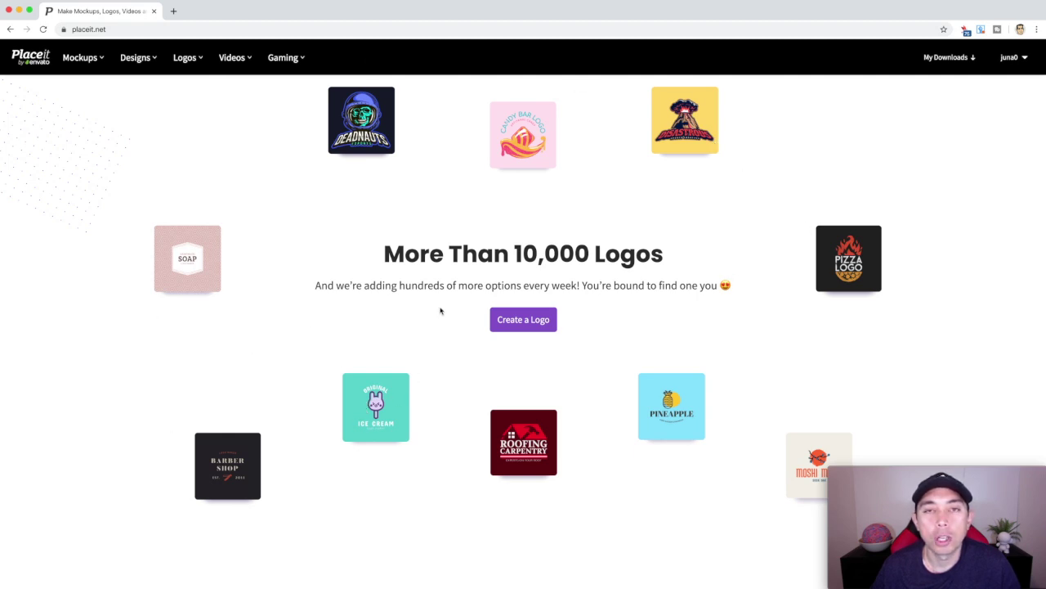
pyautogui.scroll(-1, 440, 311)
pyautogui.scroll(2, 490, 306)
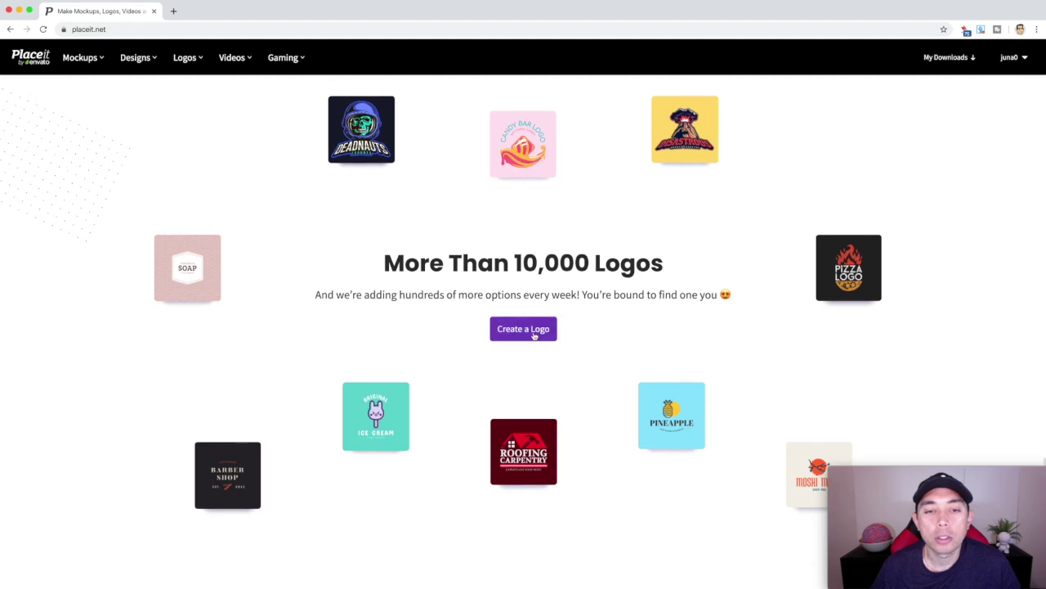
pyautogui.click(533, 336)
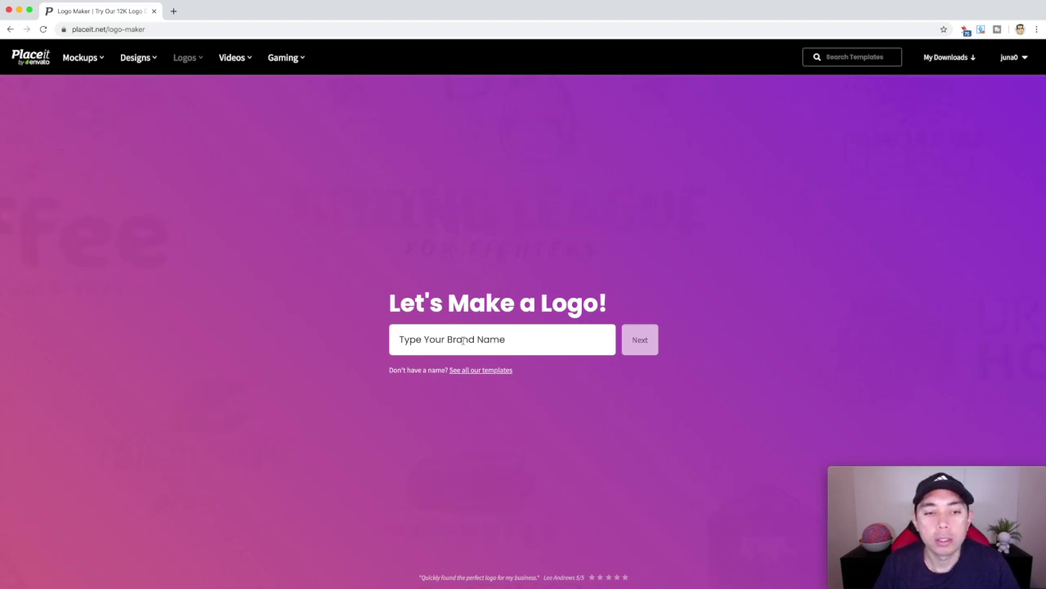
# Step: Enter the brand name 'I run on coffee' and continue to the industry step
pyautogui.write('I run on coff')
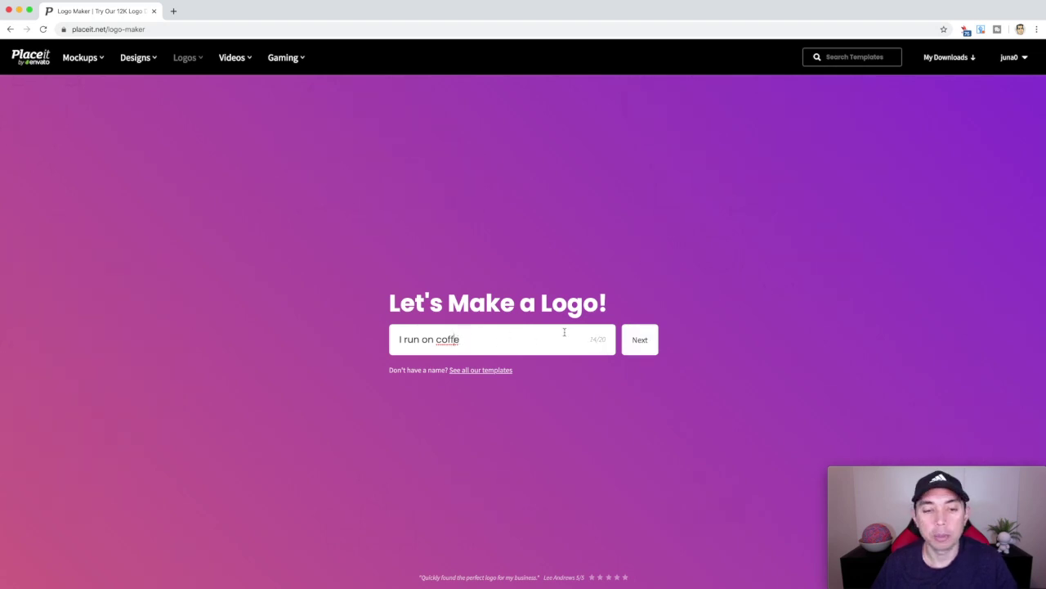
pyautogui.write('e')
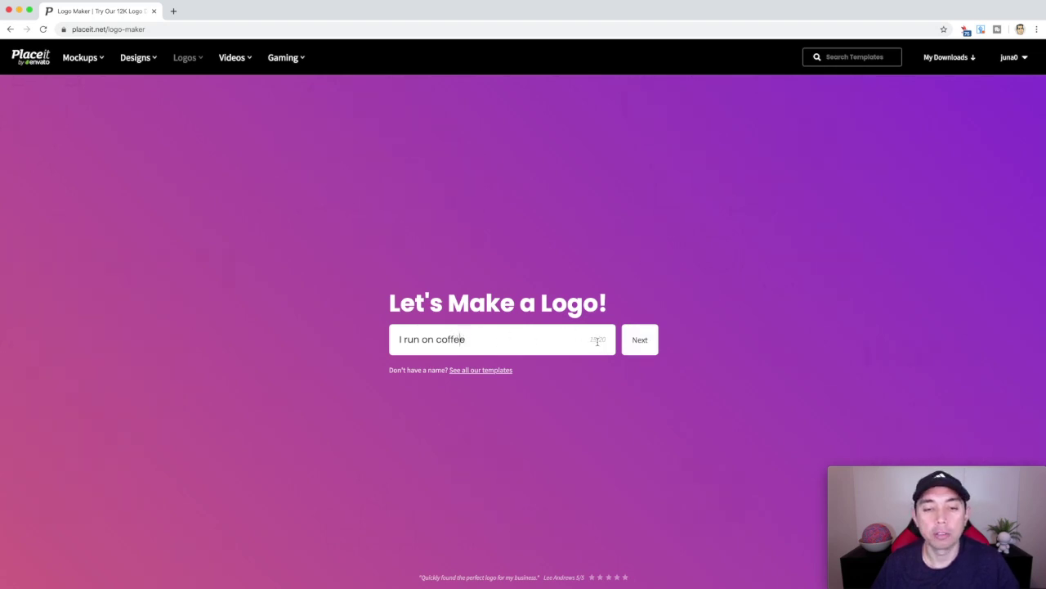
pyautogui.click(642, 346)
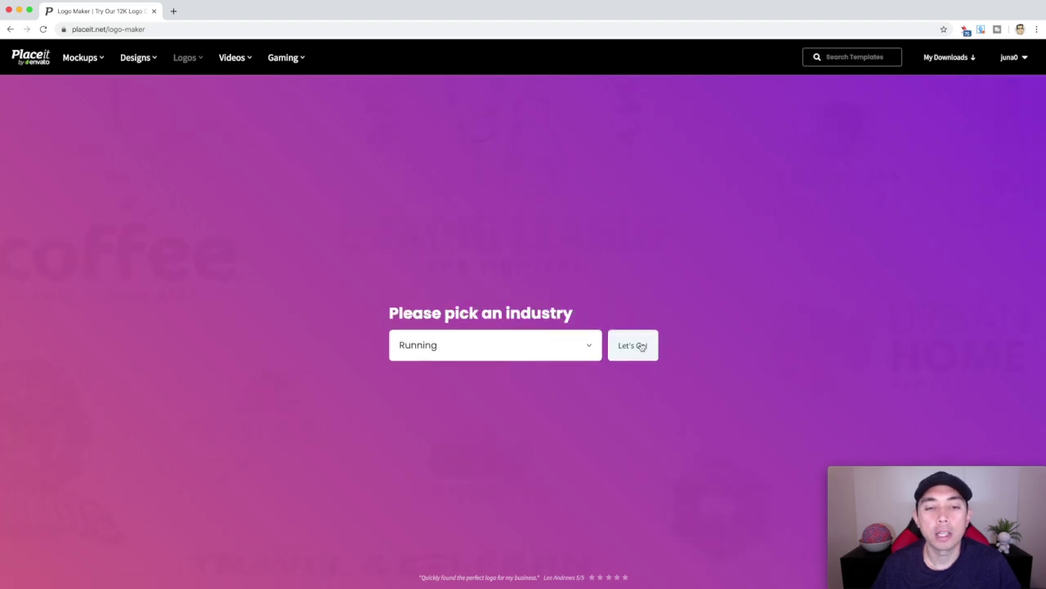
# Step: Choose Coffee Shop as the industry and show its logo templates
pyautogui.click(590, 347)
pyautogui.scroll(-4, 451, 443)
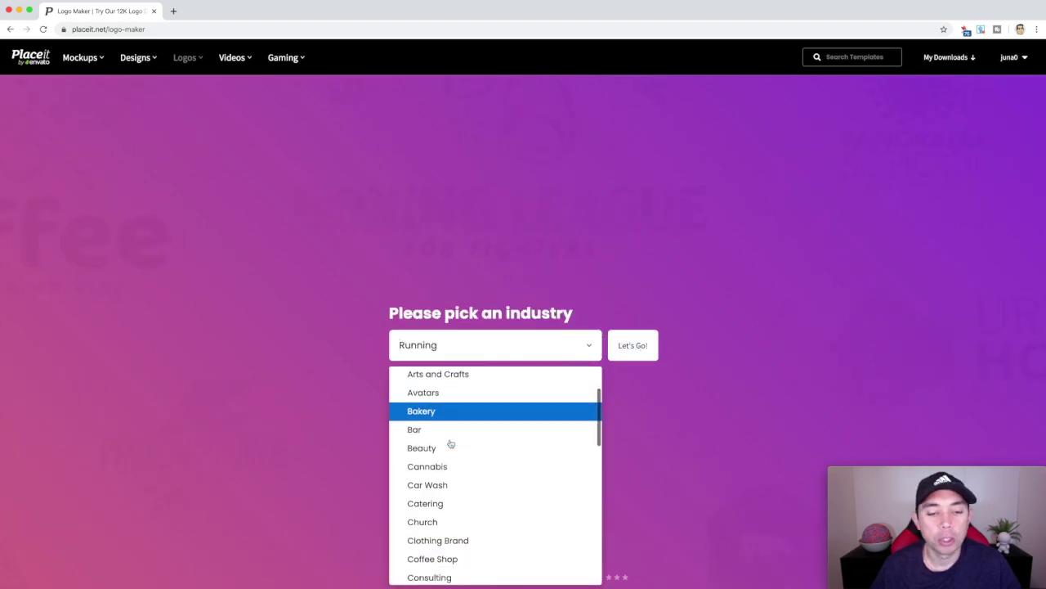
pyautogui.scroll(-1, 451, 443)
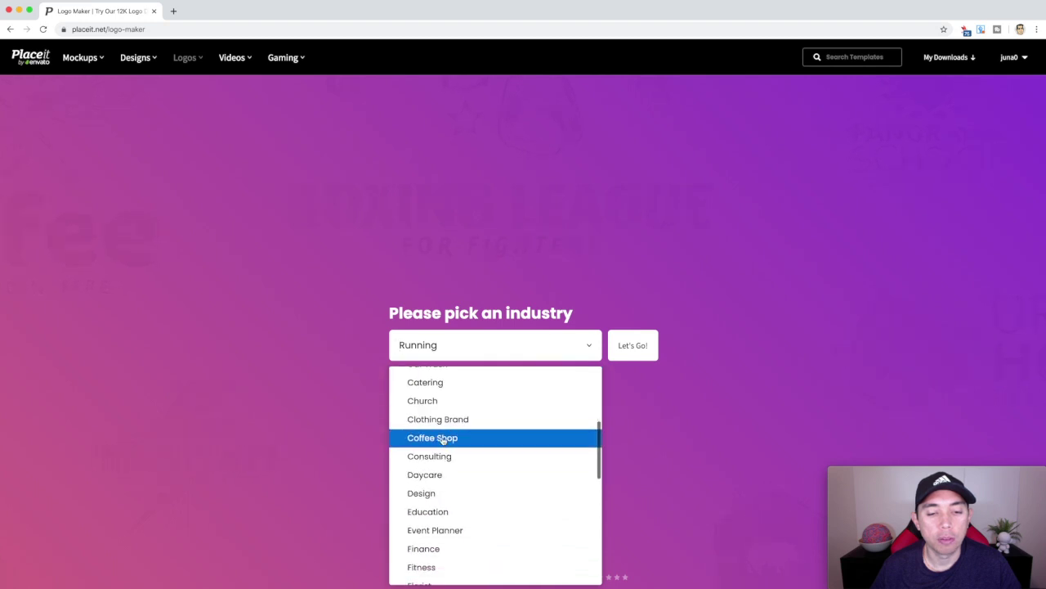
pyautogui.click(443, 439)
pyautogui.click(639, 350)
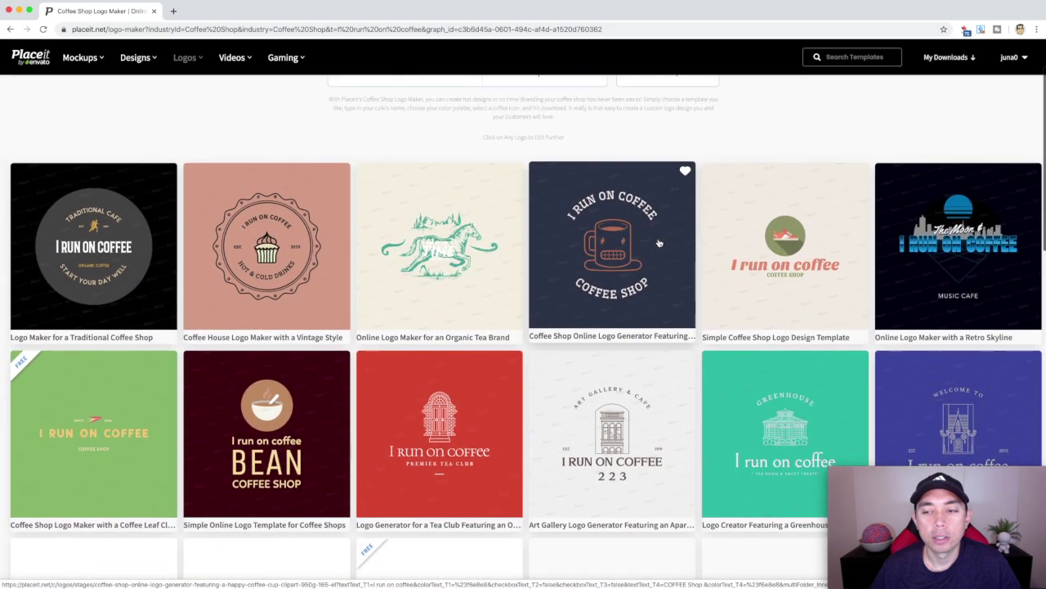
# Step: Browse the template grid and open the Traditional Coffee Shop design
pyautogui.scroll(-4, 659, 241)
pyautogui.scroll(-2, 658, 242)
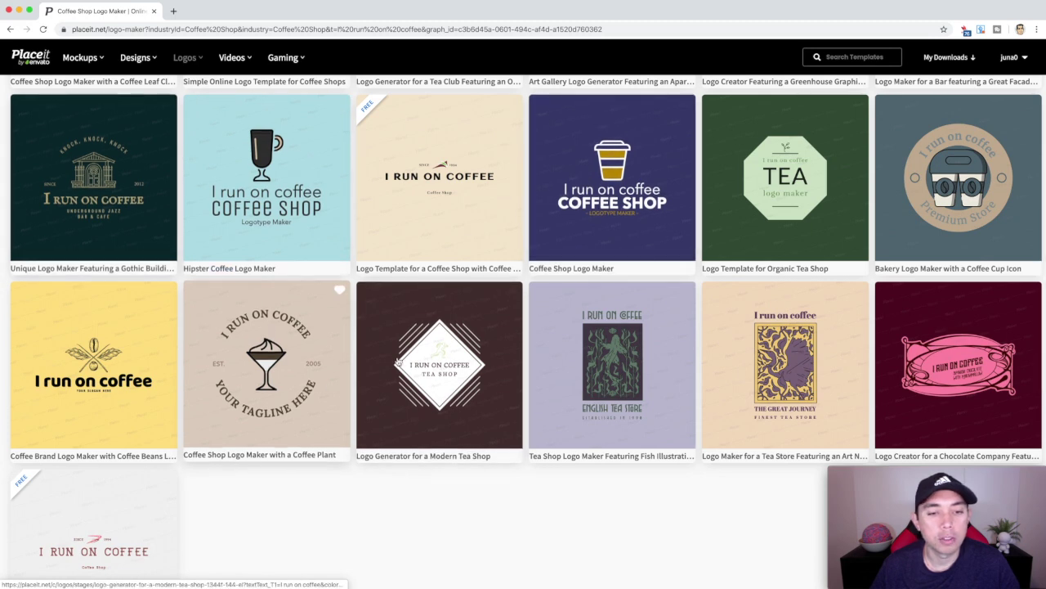
pyautogui.scroll(-1, 704, 359)
pyautogui.scroll(-2, 705, 359)
pyautogui.scroll(15, 703, 357)
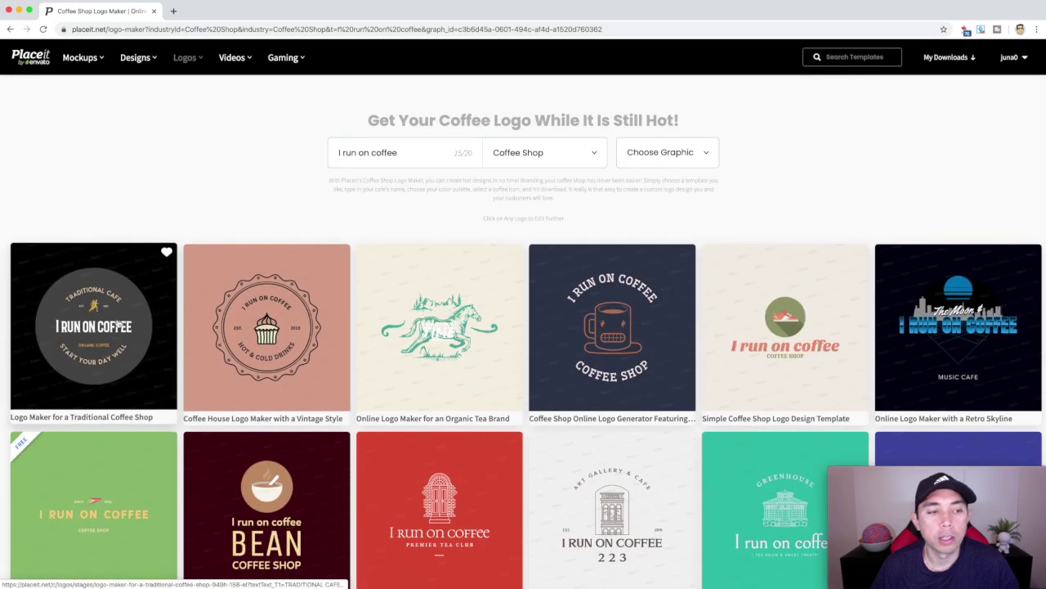
pyautogui.click(112, 327)
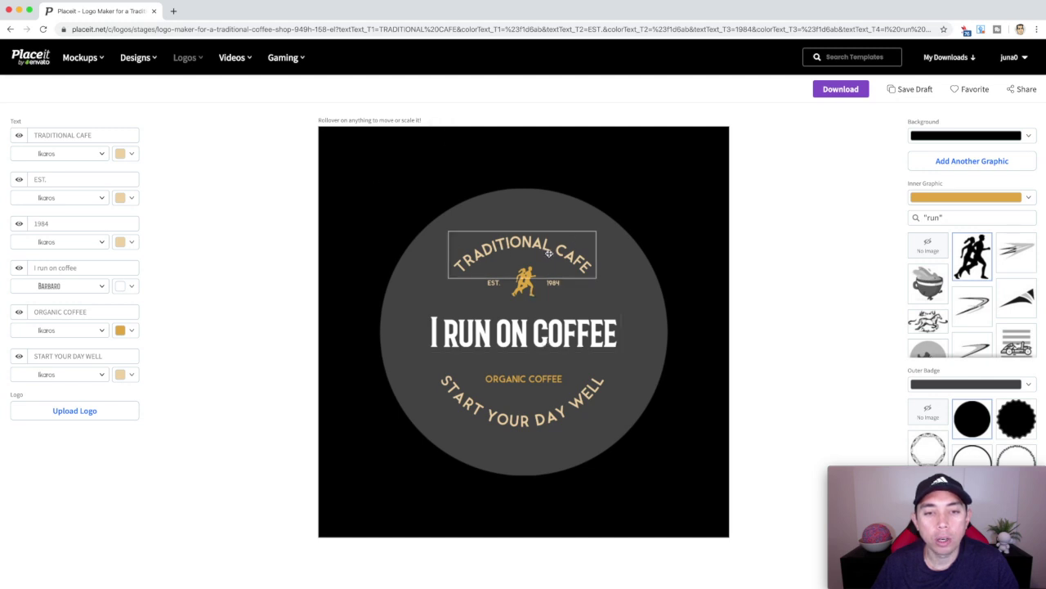
# Step: Replace the top text 'TRADITIONAL CAFE' with 'I RUN ON'
pyautogui.doubleClick(41, 135)
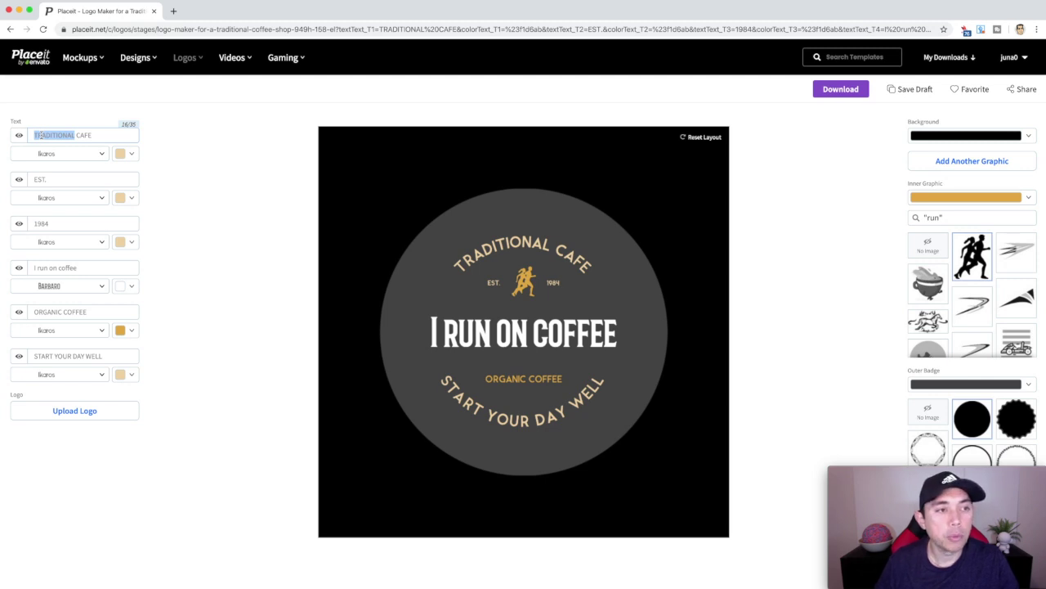
pyautogui.tripleClick(40, 135)
pyautogui.write('I')
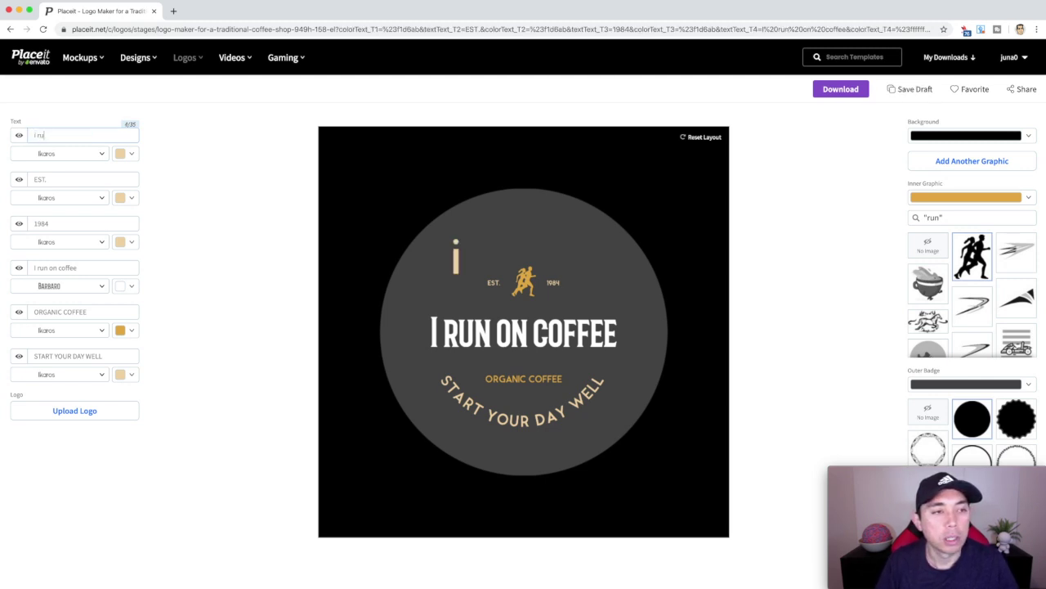
pyautogui.press('BackSpace')
pyautogui.press('BackSpace')
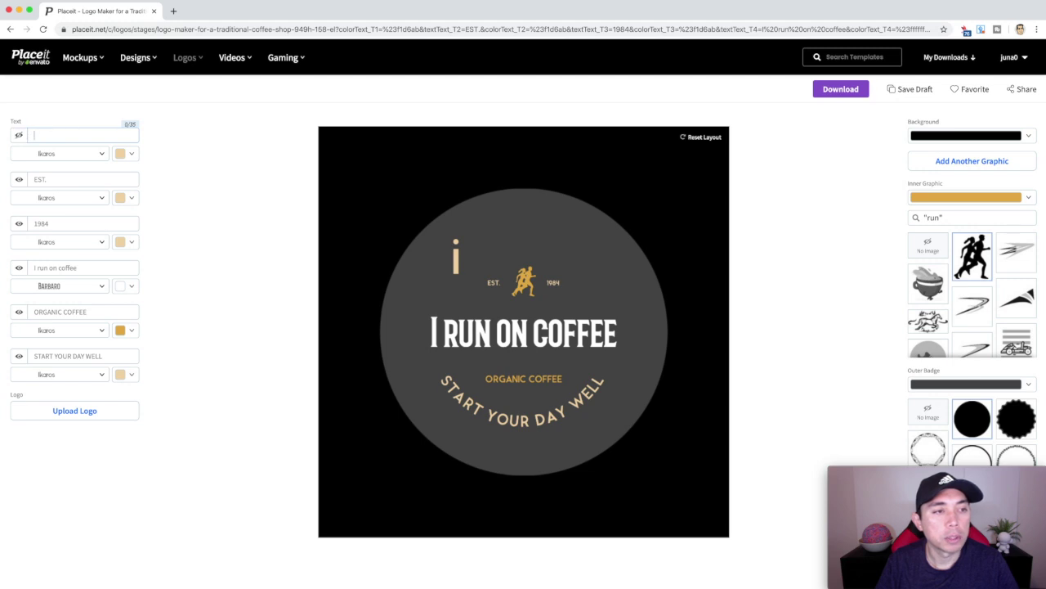
pyautogui.write('I RU')
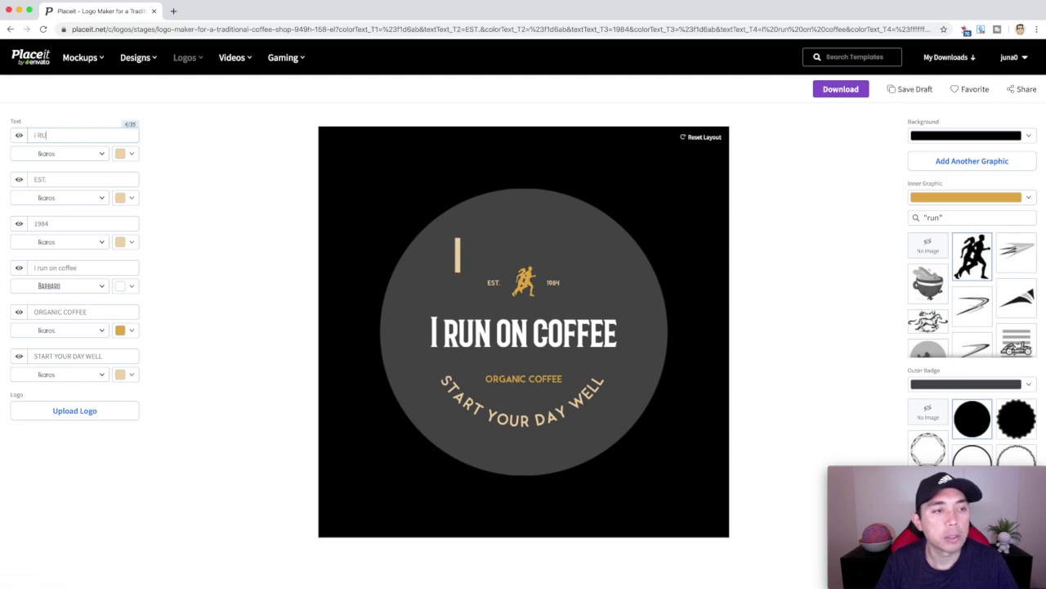
pyautogui.write('N ON')
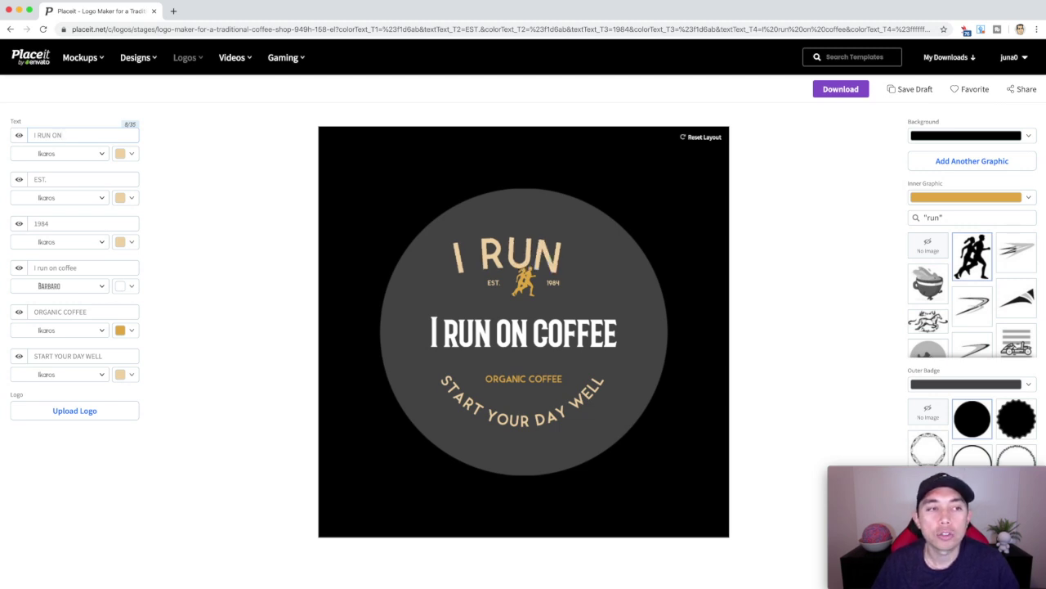
# Step: Shrink 'I RUN ON' and centre it above the runner emblem
pyautogui.click(527, 246)
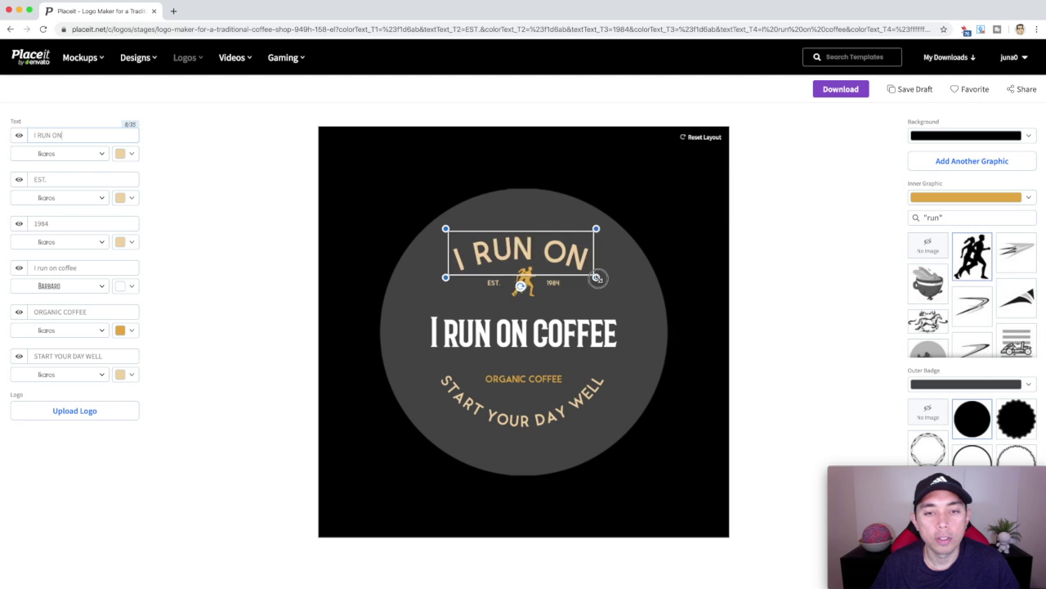
pyautogui.moveTo(598, 278); pyautogui.dragTo(582, 272)
pyautogui.moveTo(526, 249)
pyautogui.mouseDown()
pyautogui.moveTo(537, 233)
pyautogui.moveTo(537, 246)
pyautogui.mouseUp()
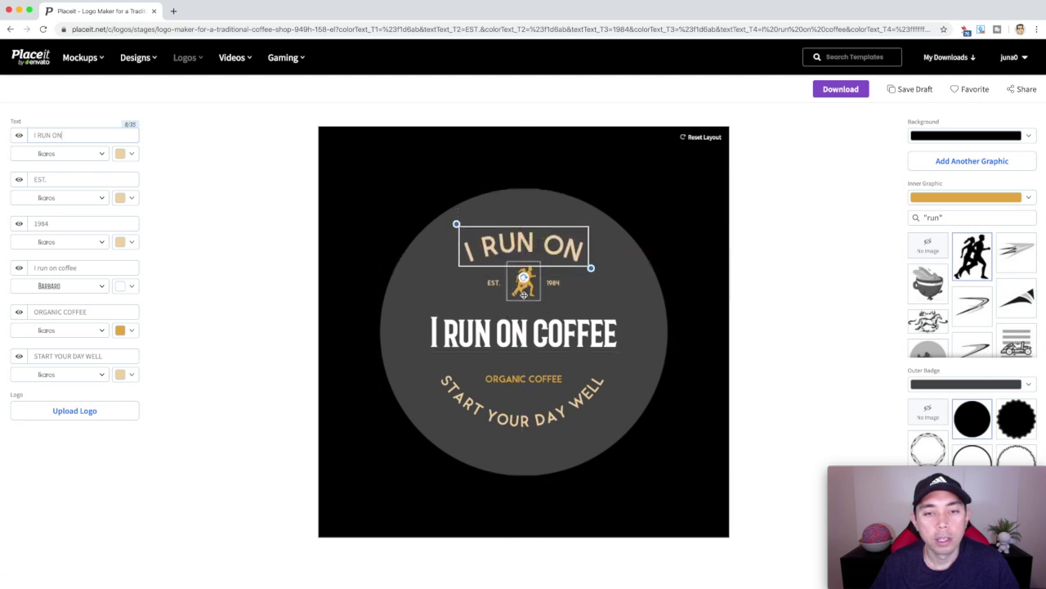
# Step: Change the headline 'I RUN ON COFFEE' to 'COFFEE', fixing a typo
pyautogui.click(515, 341)
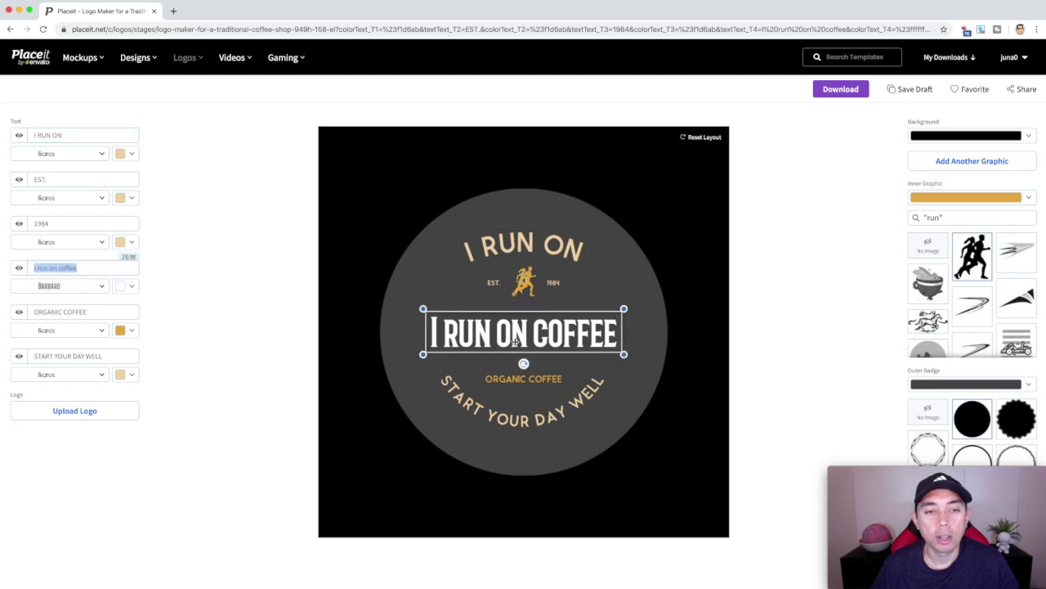
pyautogui.click(76, 267)
pyautogui.tripleClick(76, 267)
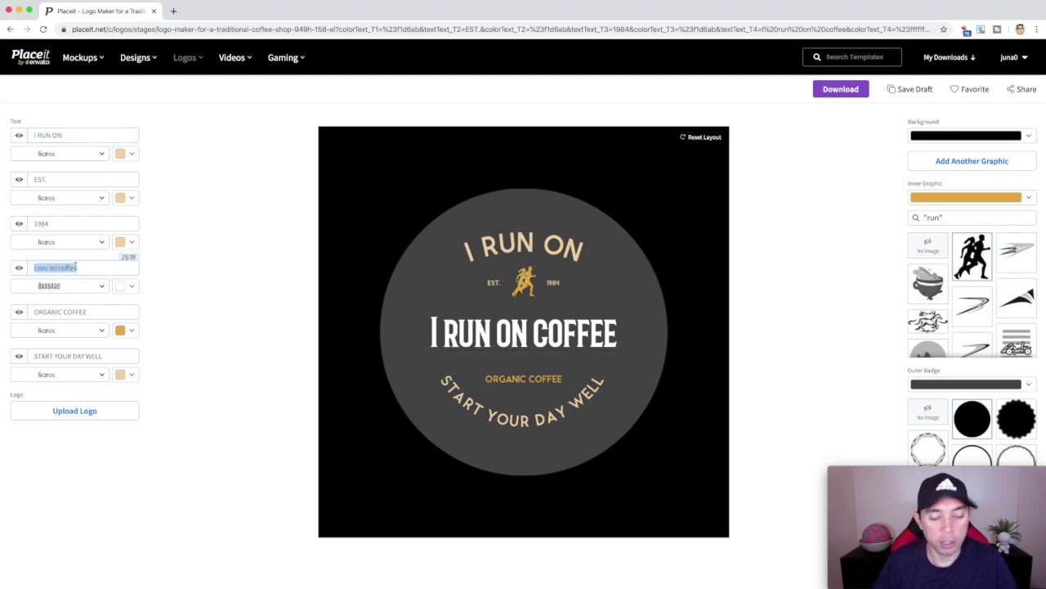
pyautogui.write('DOFF')
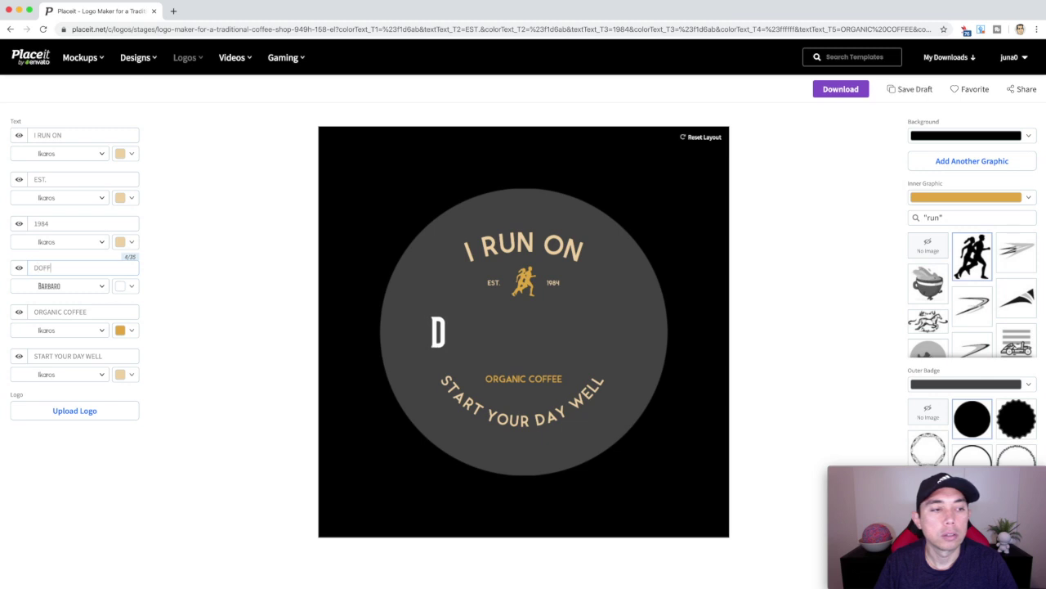
pyautogui.press('Home')
pyautogui.press('Delete')
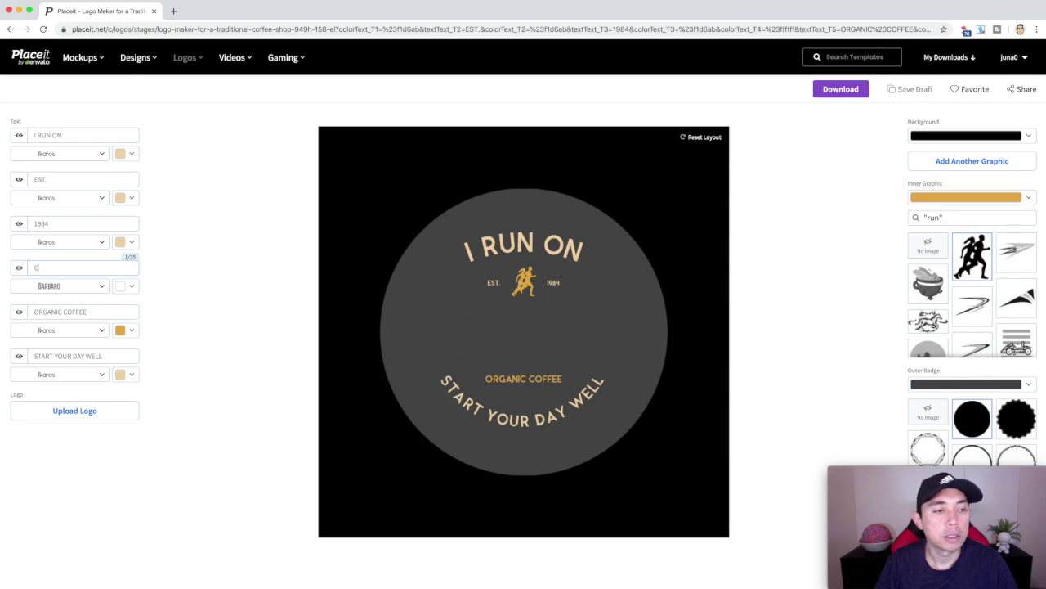
pyautogui.write('COFFEE')
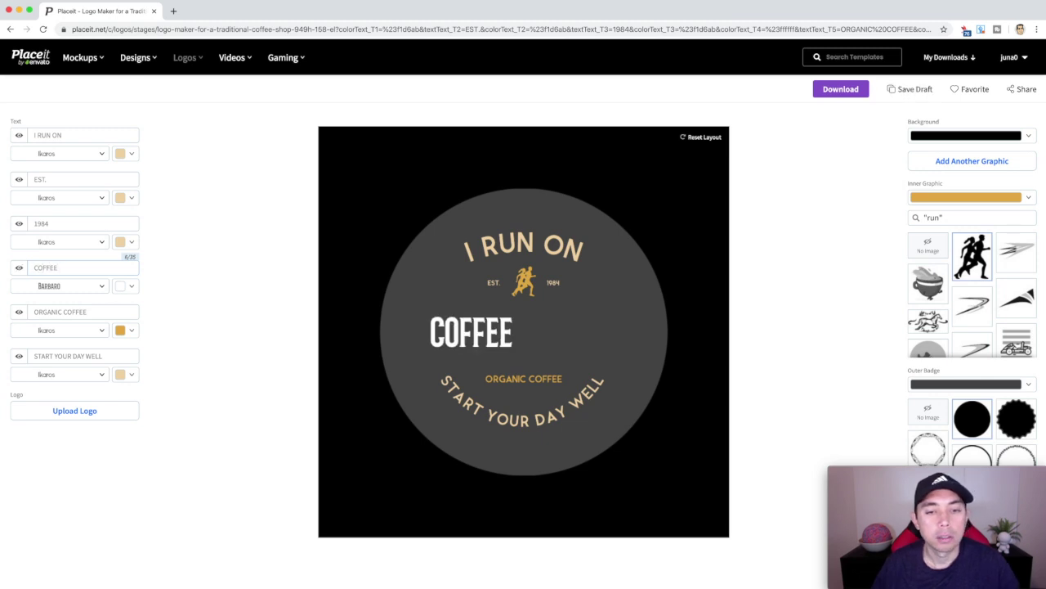
# Step: Enlarge 'COFFEE' and centre it in the middle of the badge
pyautogui.click(511, 339)
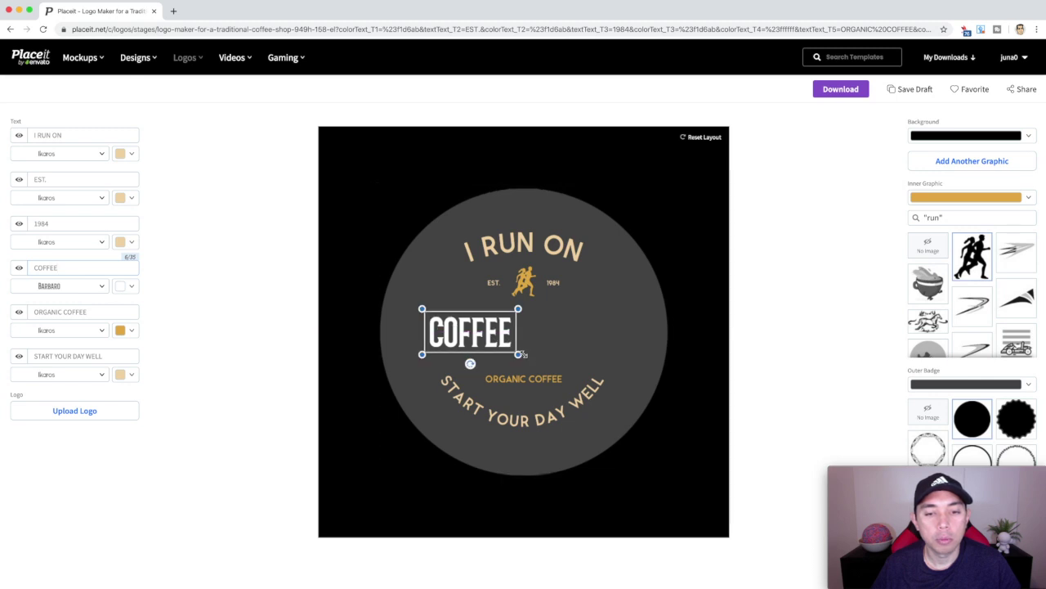
pyautogui.moveTo(573, 365); pyautogui.dragTo(547, 322)
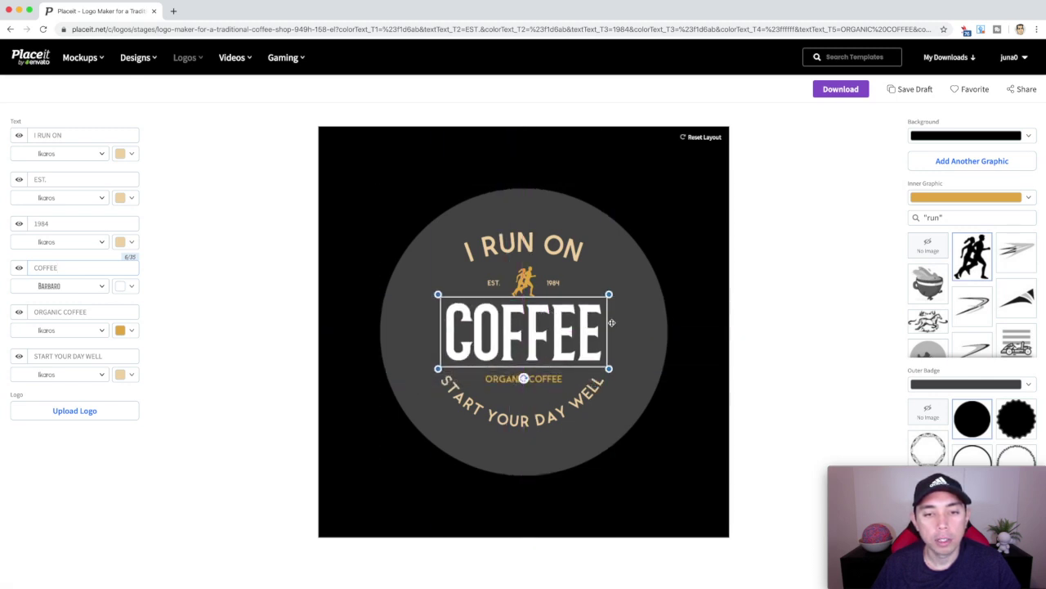
pyautogui.click(621, 280)
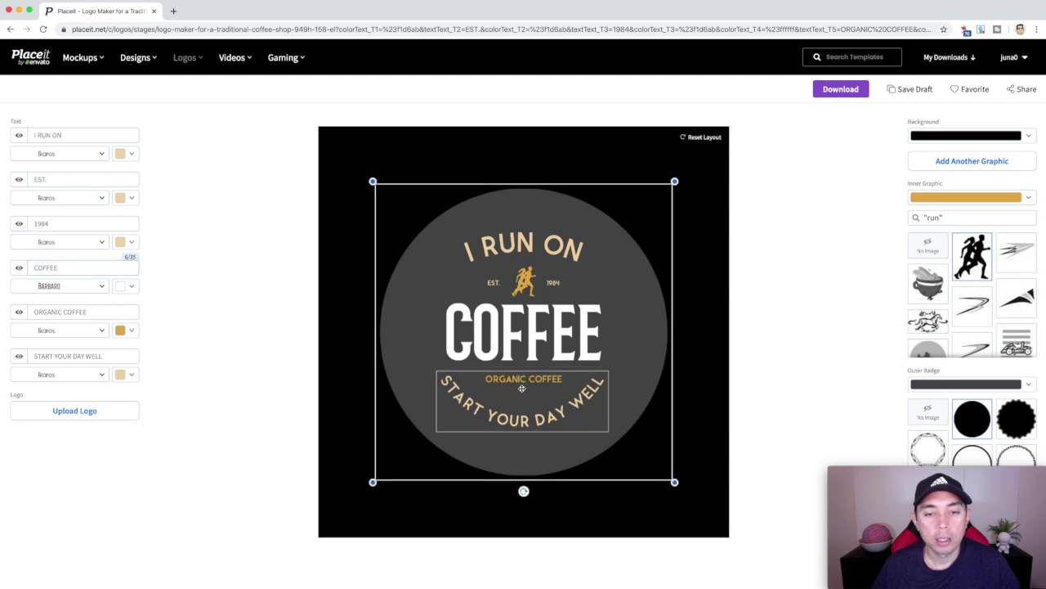
pyautogui.click(522, 389)
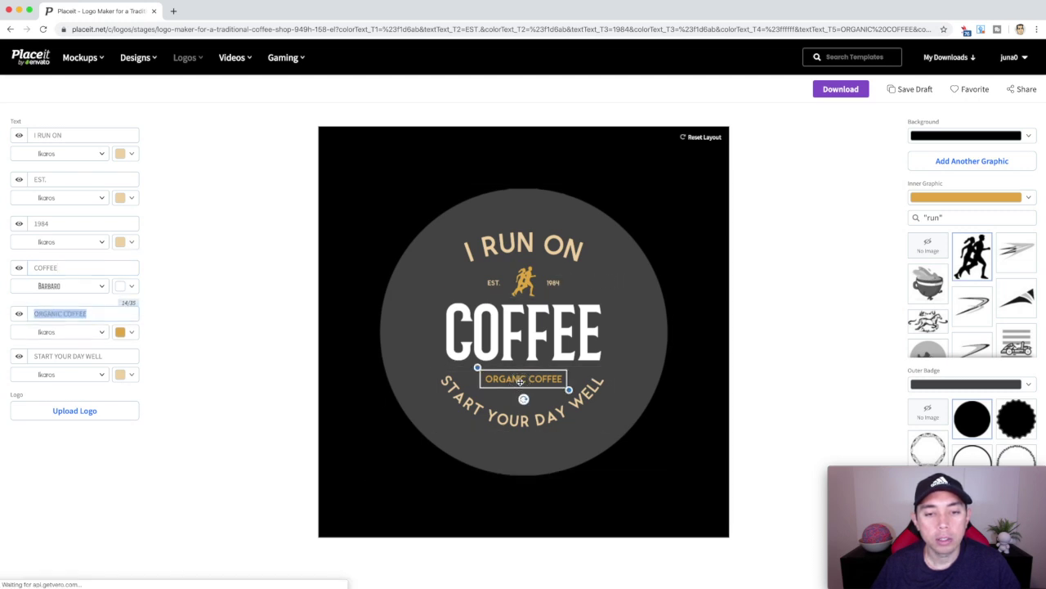
# Step: Change ORGANIC COFFEE to '&' and START YOUR DAY WELL to 'CHRISTMAS CHEER', nudging it lower
pyautogui.tripleClick(86, 311)
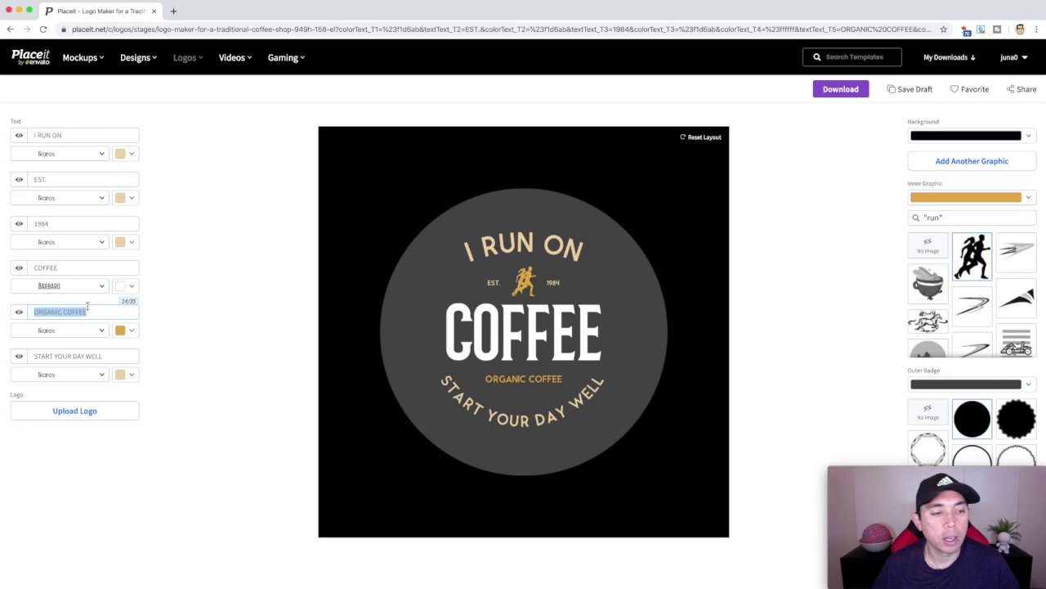
pyautogui.write('&')
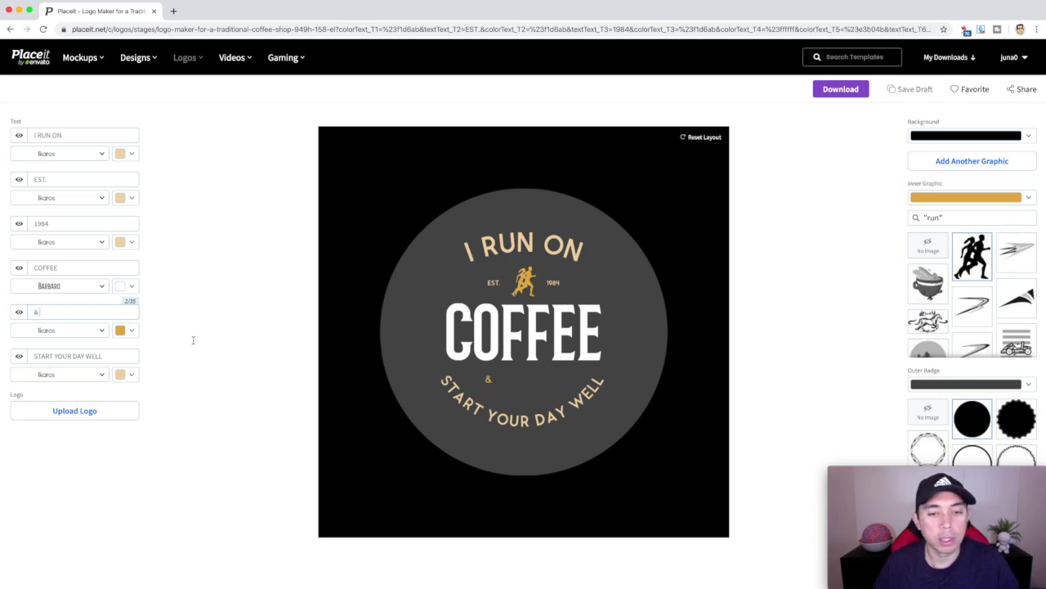
pyautogui.click(531, 415)
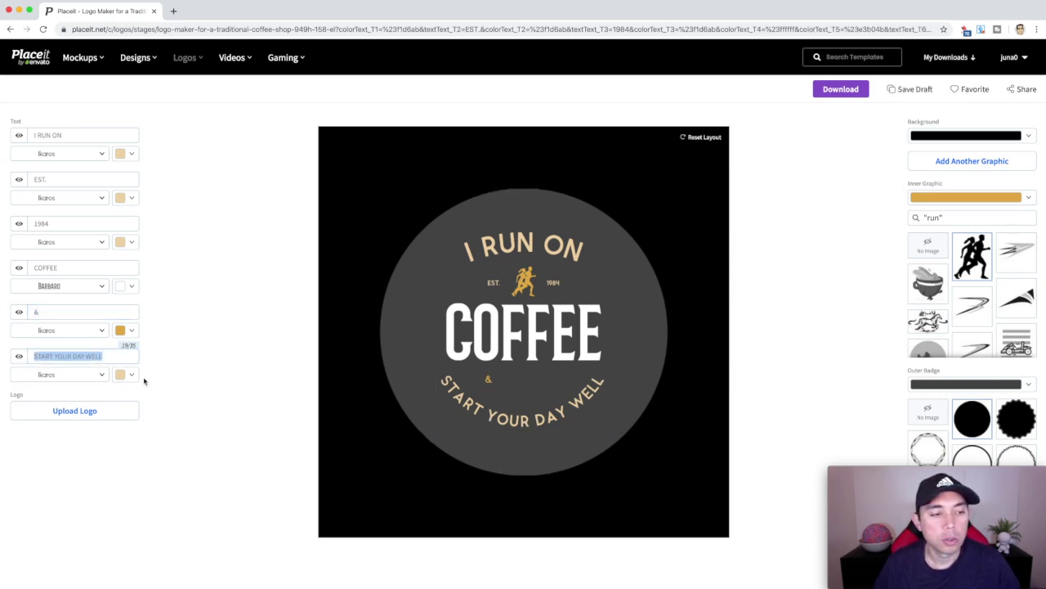
pyautogui.click(72, 360)
pyautogui.tripleClick(72, 359)
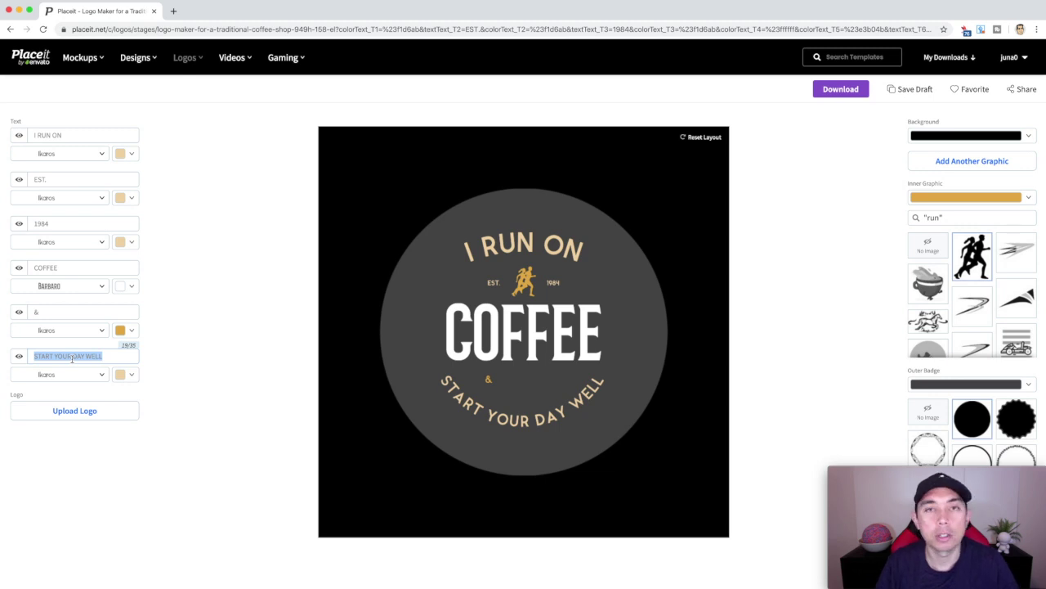
pyautogui.write('CHR')
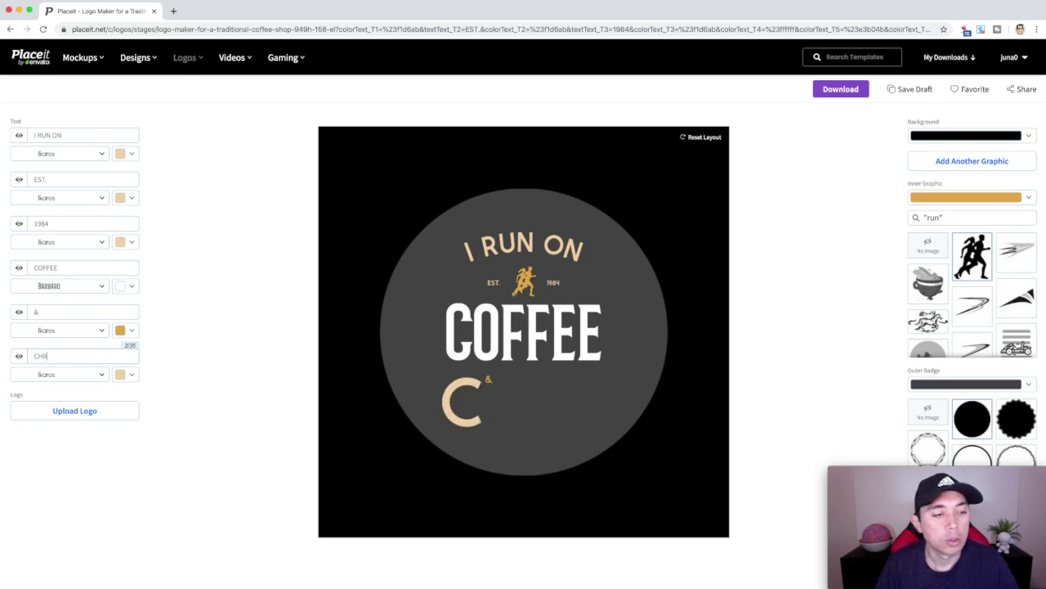
pyautogui.write('ISTMAS')
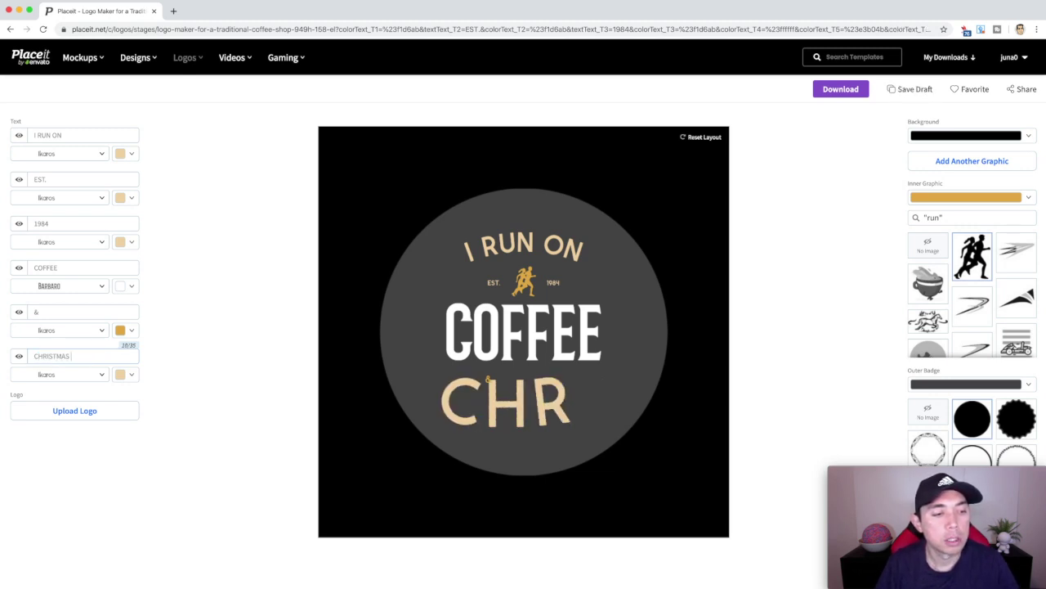
pyautogui.write(' CHEER')
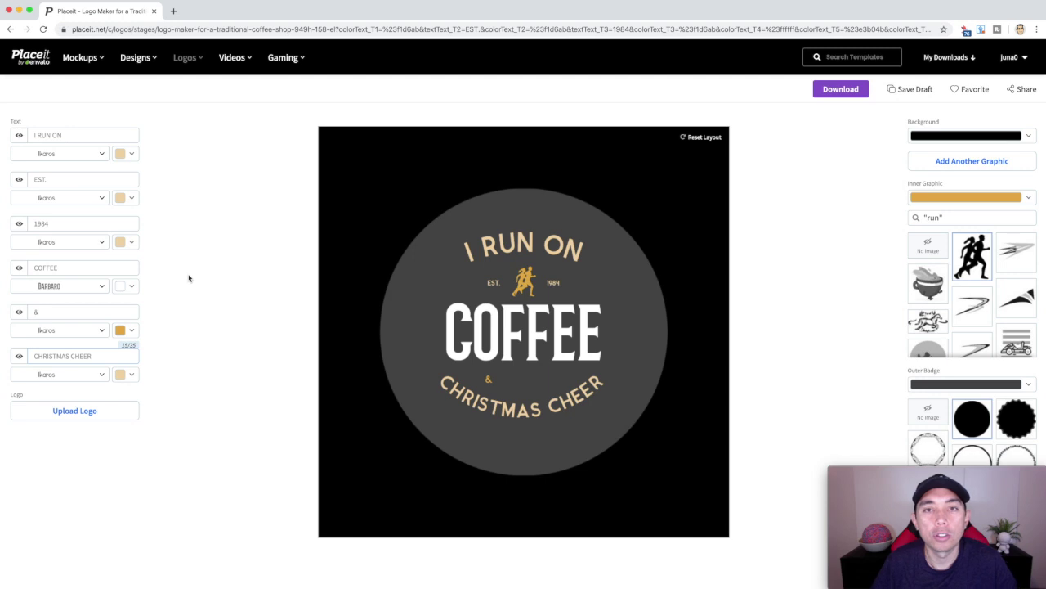
pyautogui.moveTo(556, 403); pyautogui.dragTo(556, 424)
# Step: Enlarge the '&' and move I RUN ON, EST. and 1984 higher in the badge
pyautogui.click(492, 379)
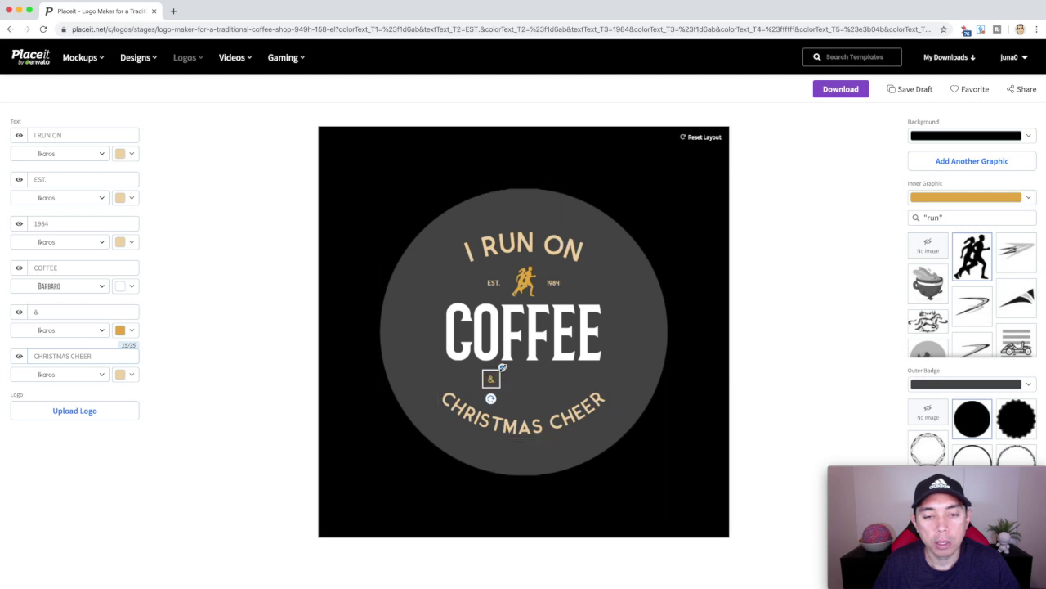
pyautogui.moveTo(501, 367); pyautogui.dragTo(524, 384)
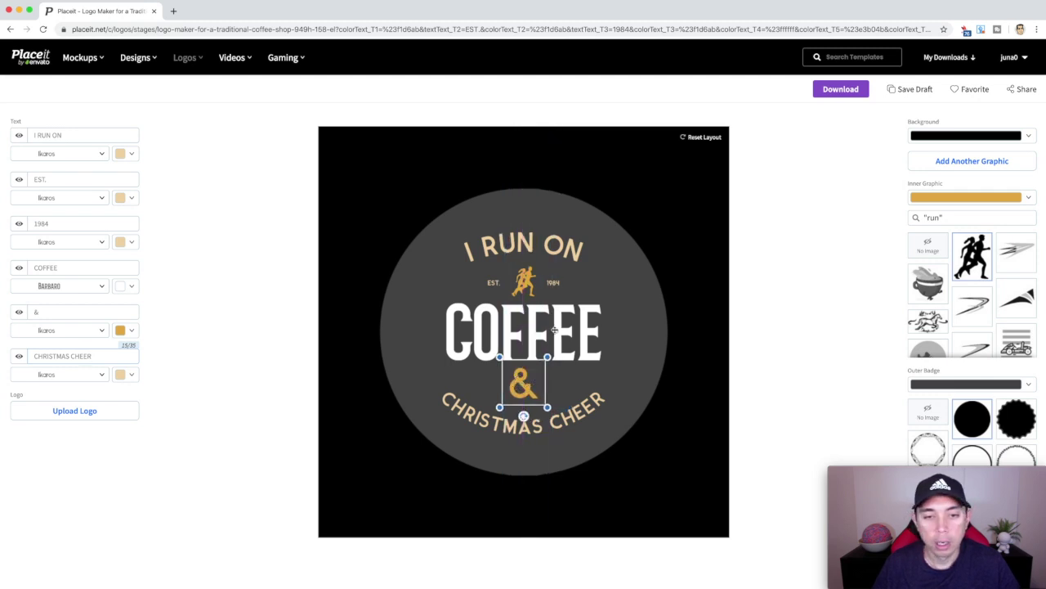
pyautogui.click(534, 247)
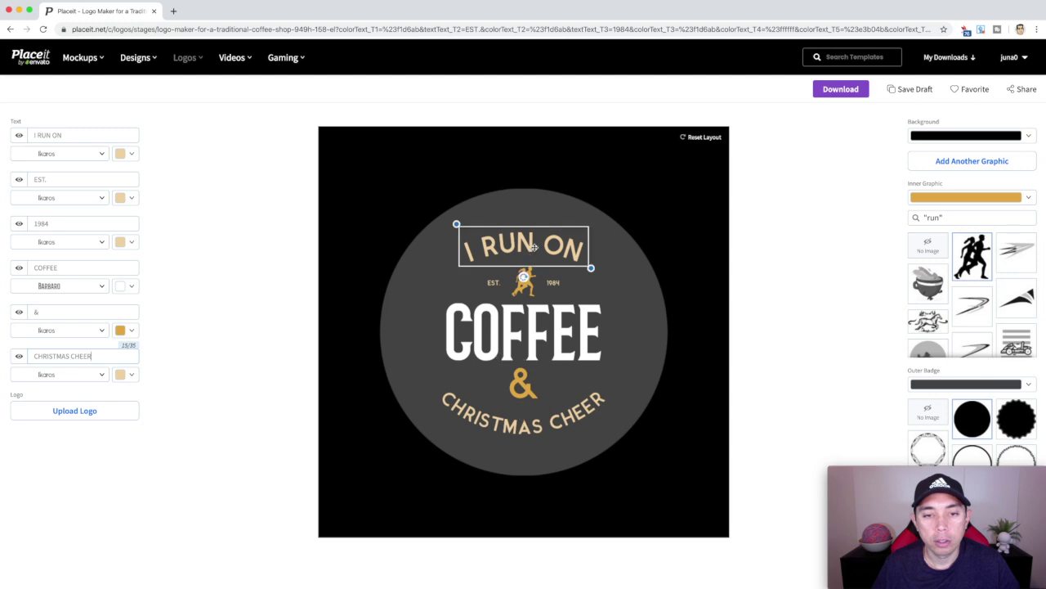
pyautogui.click(492, 283)
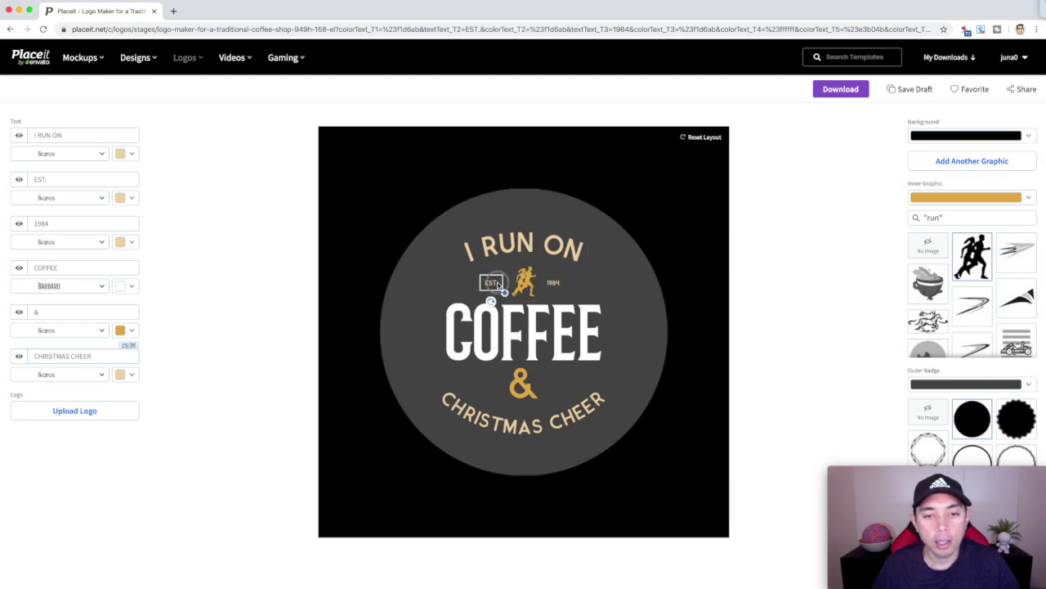
pyautogui.moveTo(496, 284); pyautogui.dragTo(495, 276)
pyautogui.moveTo(552, 246); pyautogui.dragTo(554, 238)
pyautogui.moveTo(554, 282); pyautogui.dragTo(530, 278)
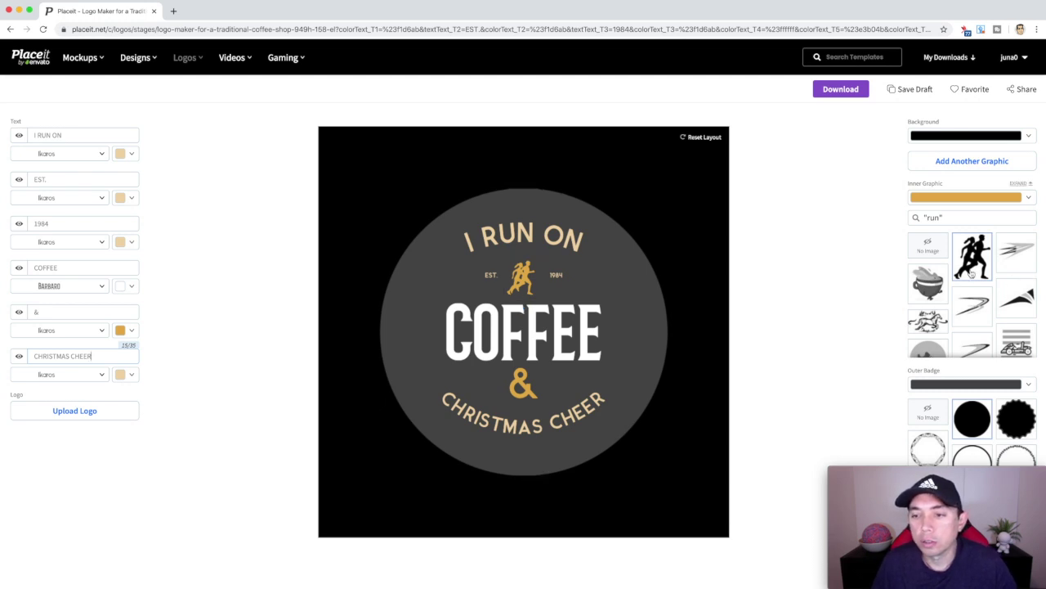
# Step: Search inner graphics for 'COFFEE' and browse the coffee-themed icon results
pyautogui.scroll(-5, 971, 274)
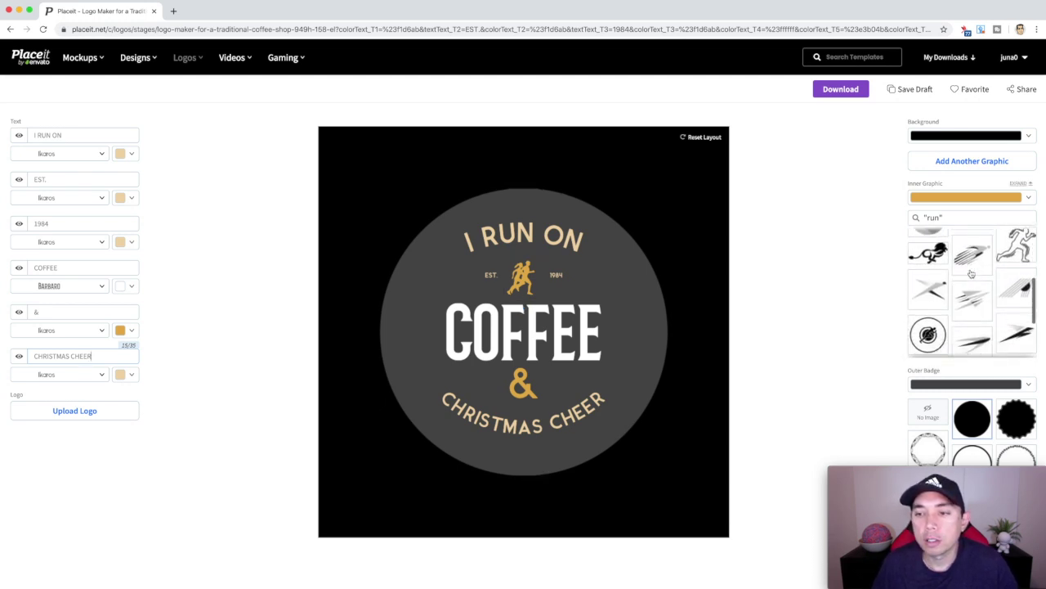
pyautogui.scroll(-6, 971, 275)
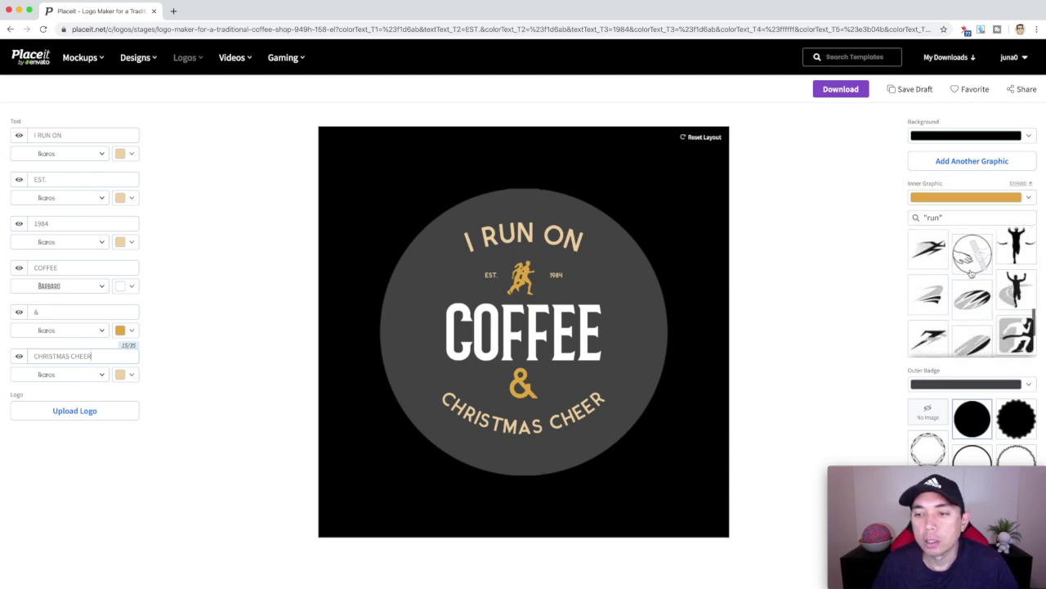
pyautogui.scroll(-6, 972, 274)
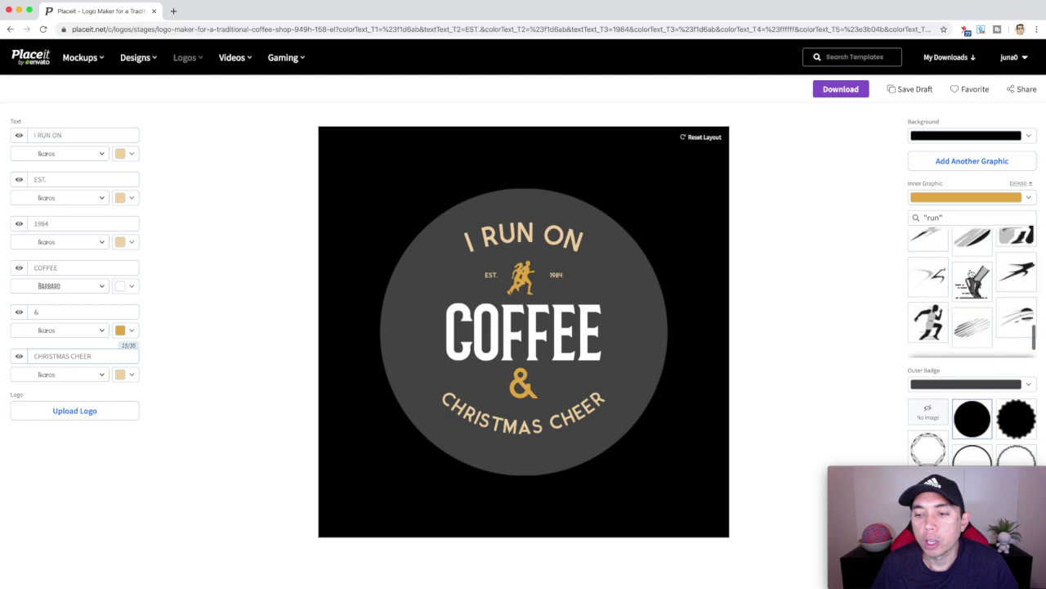
pyautogui.click(938, 217)
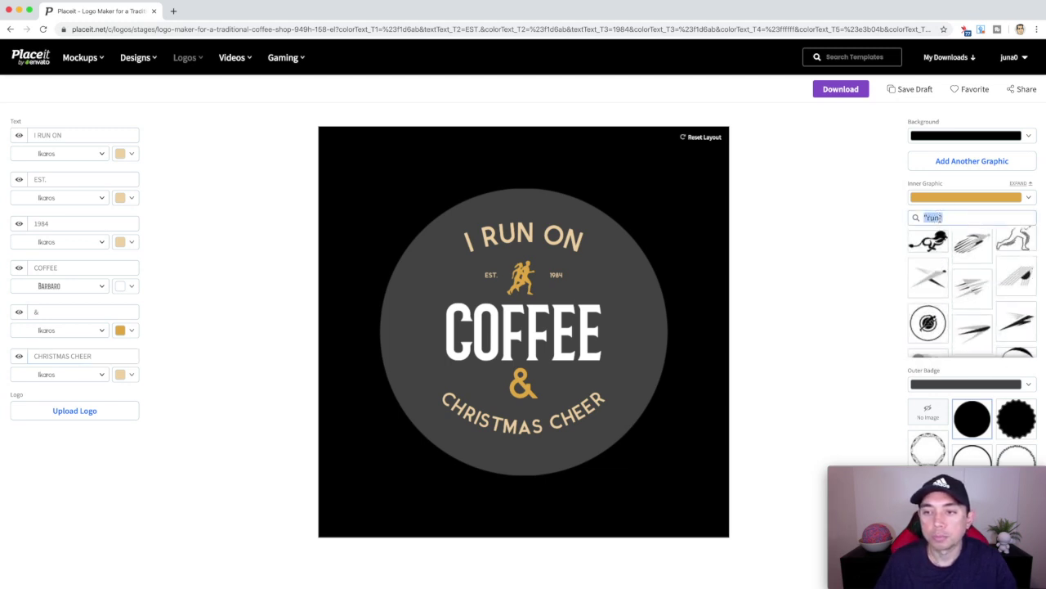
pyautogui.write('COFFEE')
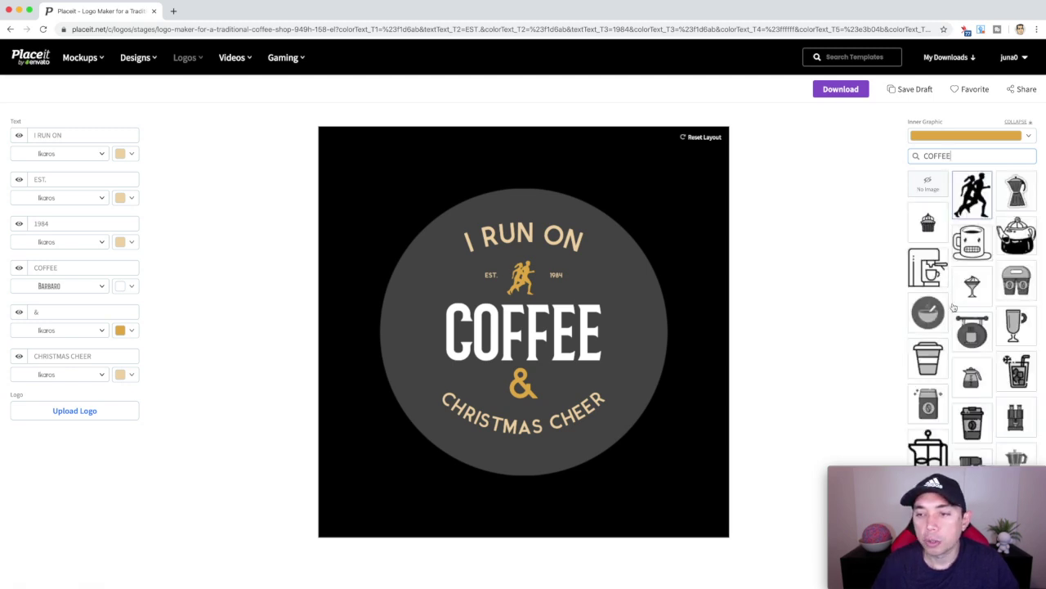
pyautogui.scroll(-5, 953, 306)
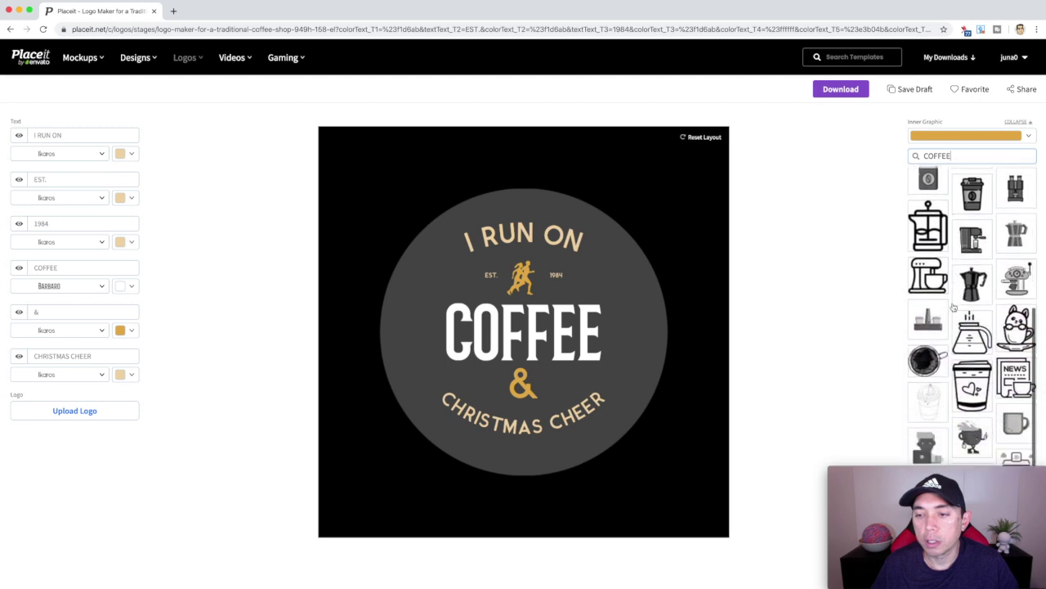
pyautogui.scroll(-4, 953, 306)
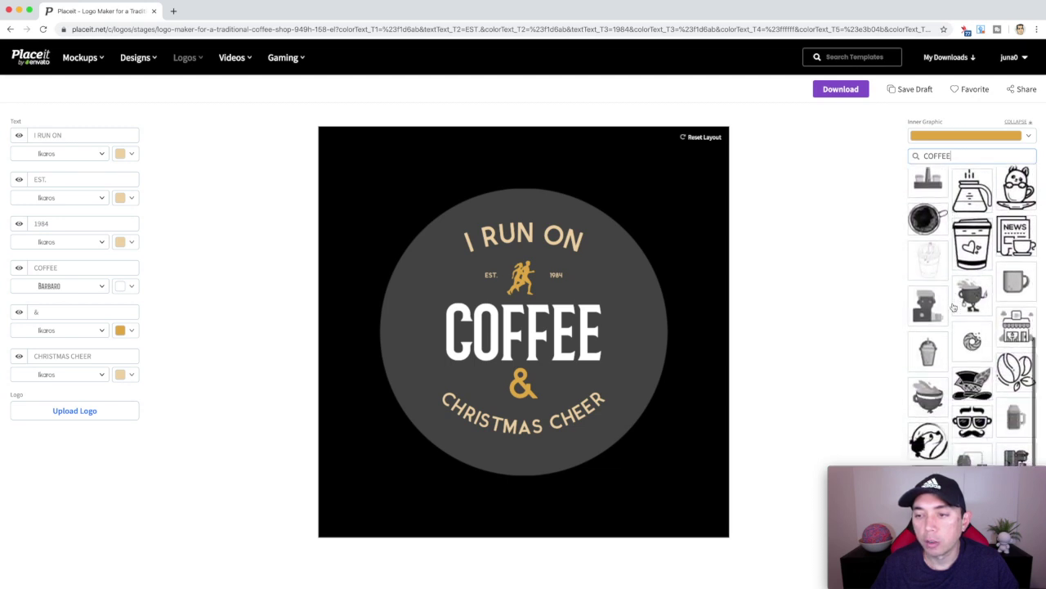
pyautogui.scroll(-5, 953, 307)
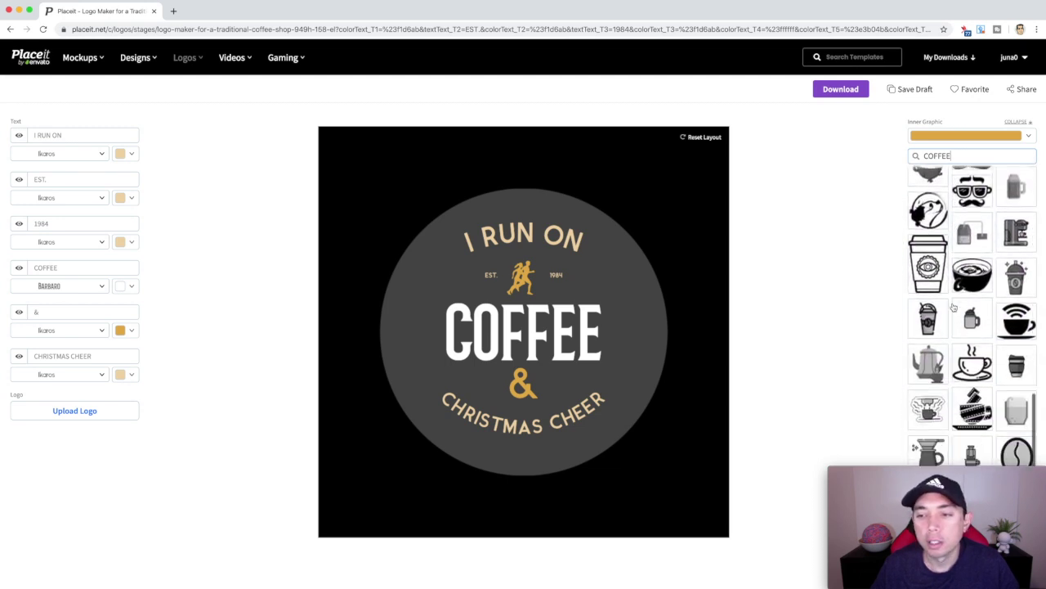
pyautogui.scroll(-1, 953, 307)
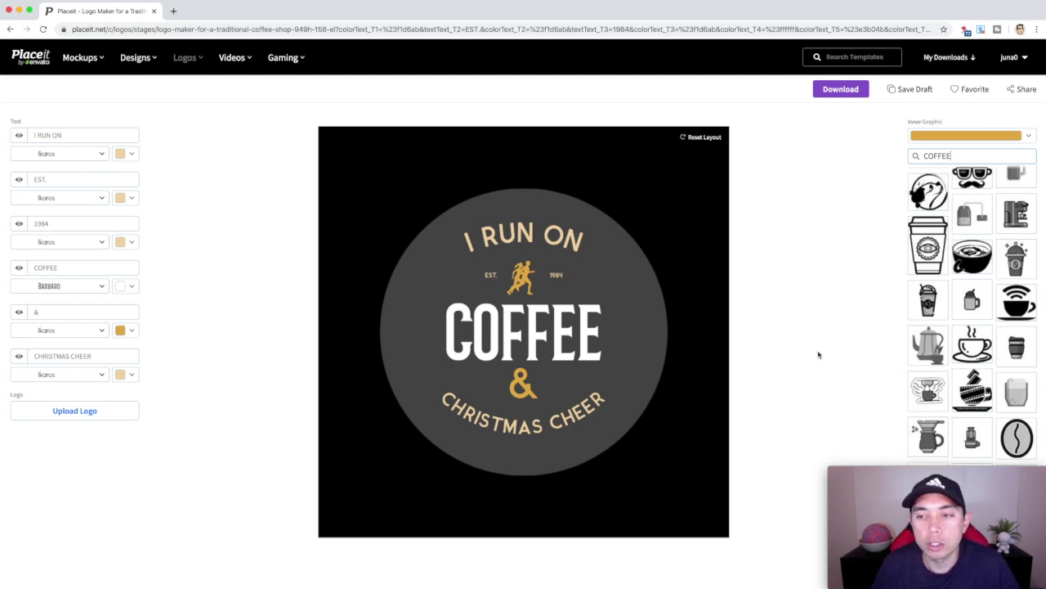
# Step: Swap the runner for a coffee cup icon, enlarge it, and align EST. and 1984 beside it
pyautogui.click(986, 348)
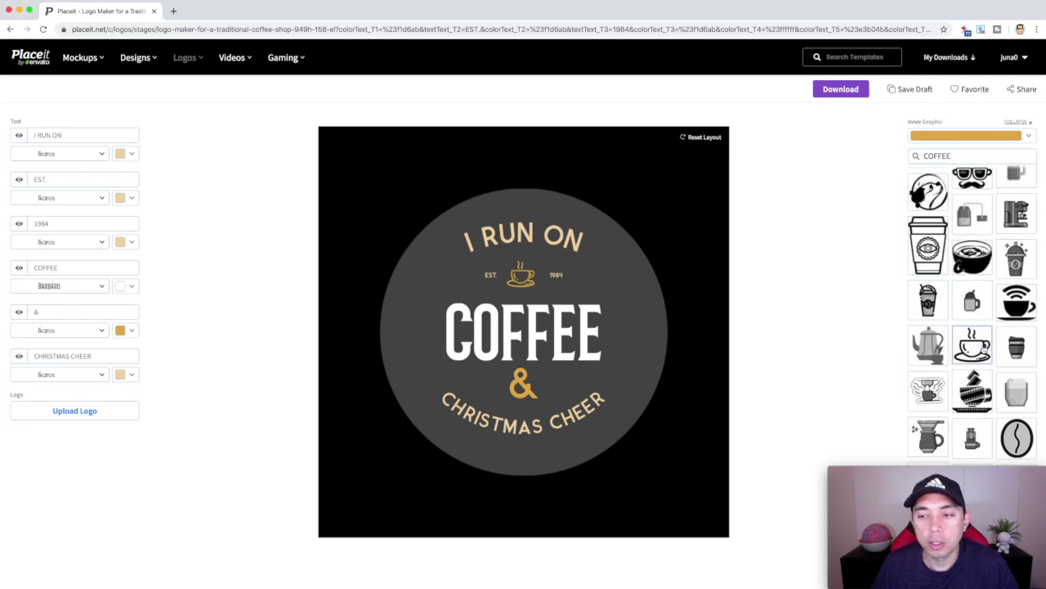
pyautogui.click(522, 274)
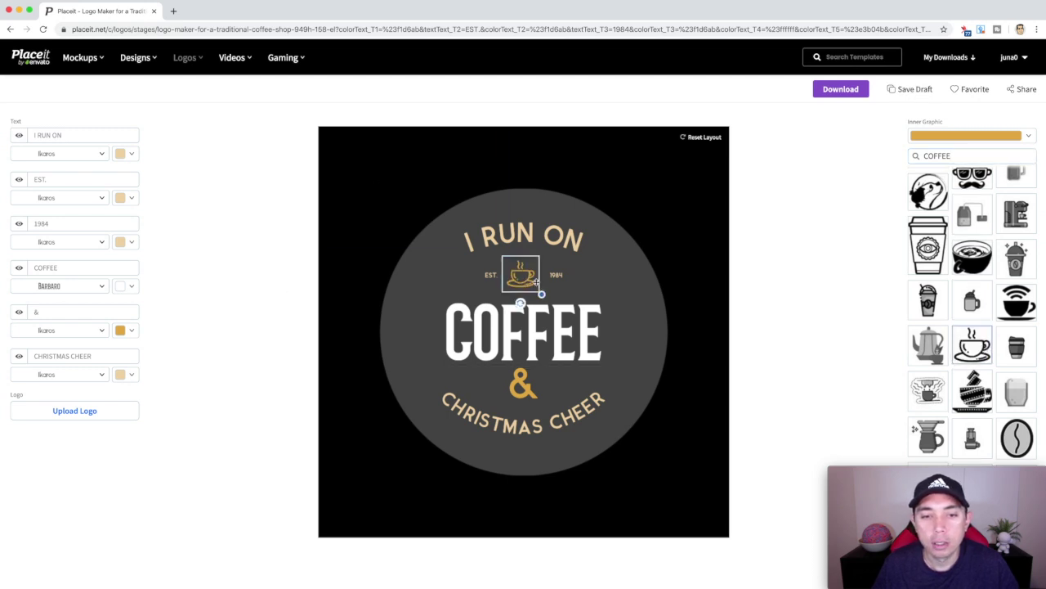
pyautogui.moveTo(543, 297); pyautogui.dragTo(555, 244)
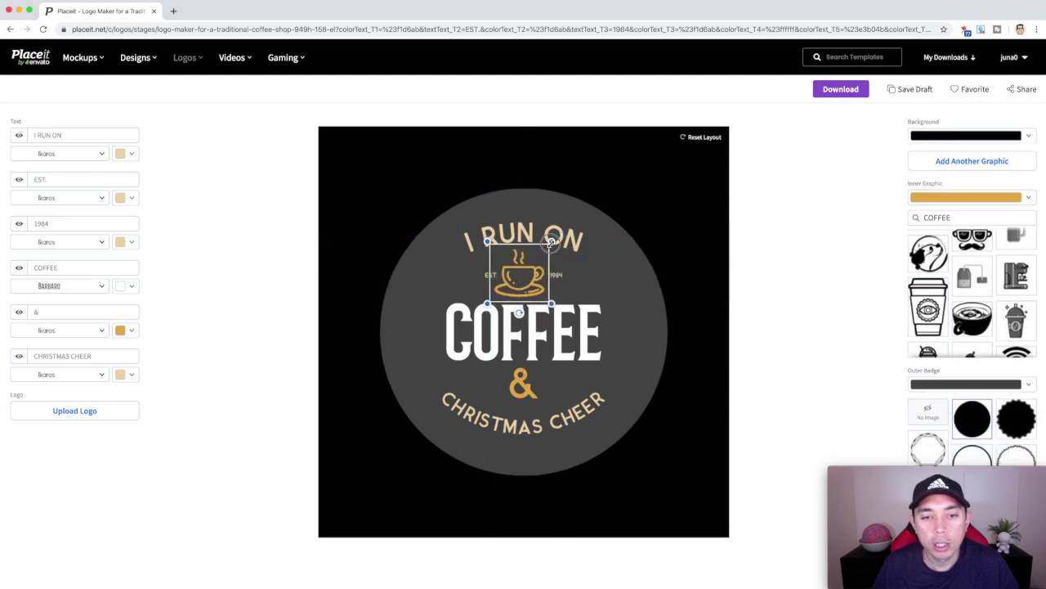
pyautogui.moveTo(532, 282); pyautogui.dragTo(565, 276)
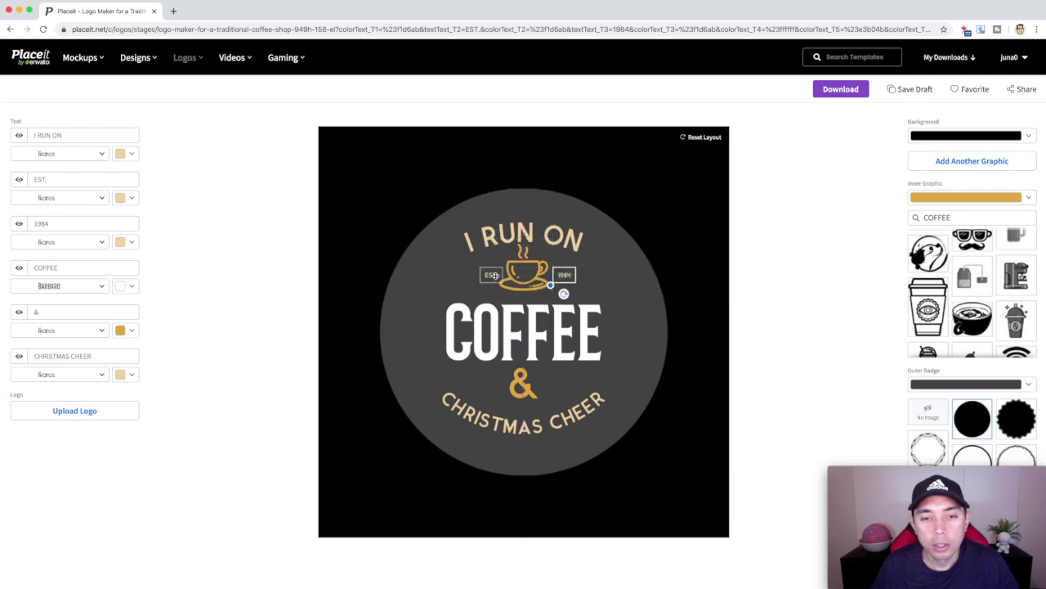
pyautogui.moveTo(490, 275); pyautogui.dragTo(487, 276)
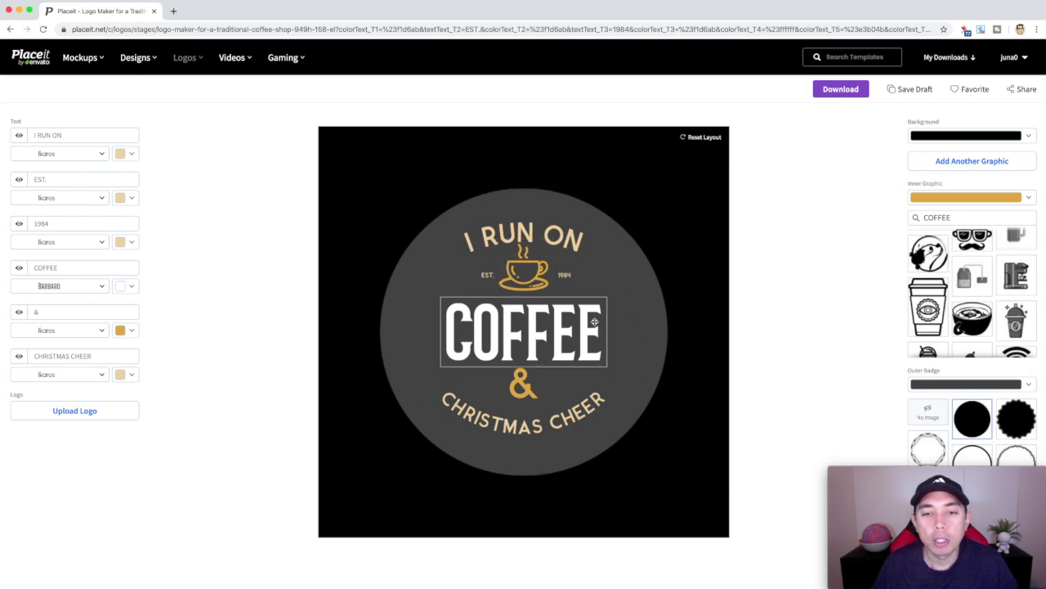
# Step: Try the geometric ring, dotted circle and confetti squiggle ring as the outer badge
pyautogui.scroll(-5, 1014, 418)
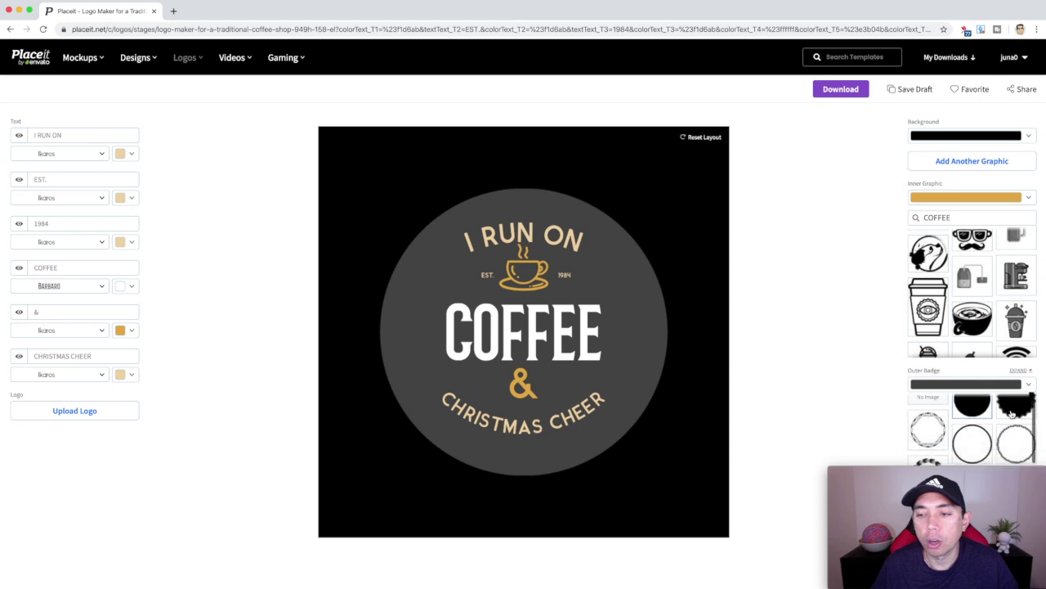
pyautogui.scroll(-8, 973, 425)
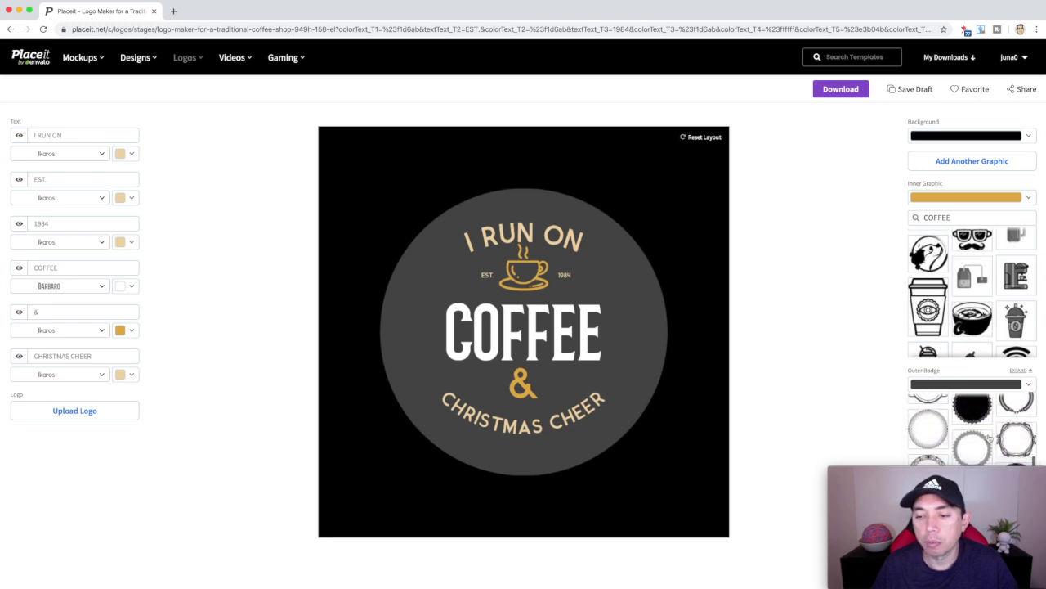
pyautogui.scroll(-5, 988, 434)
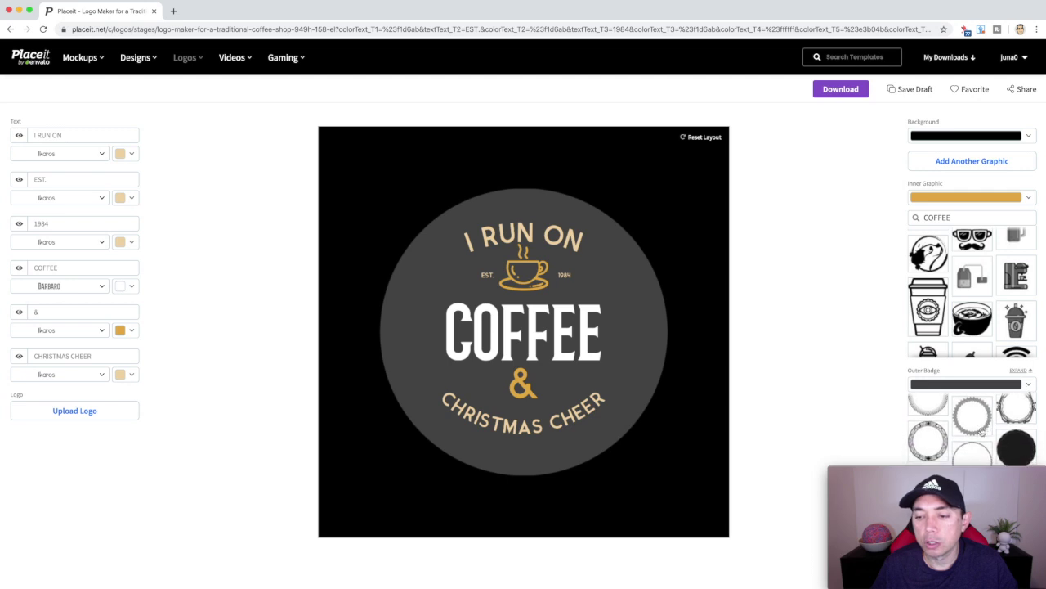
pyautogui.click(976, 420)
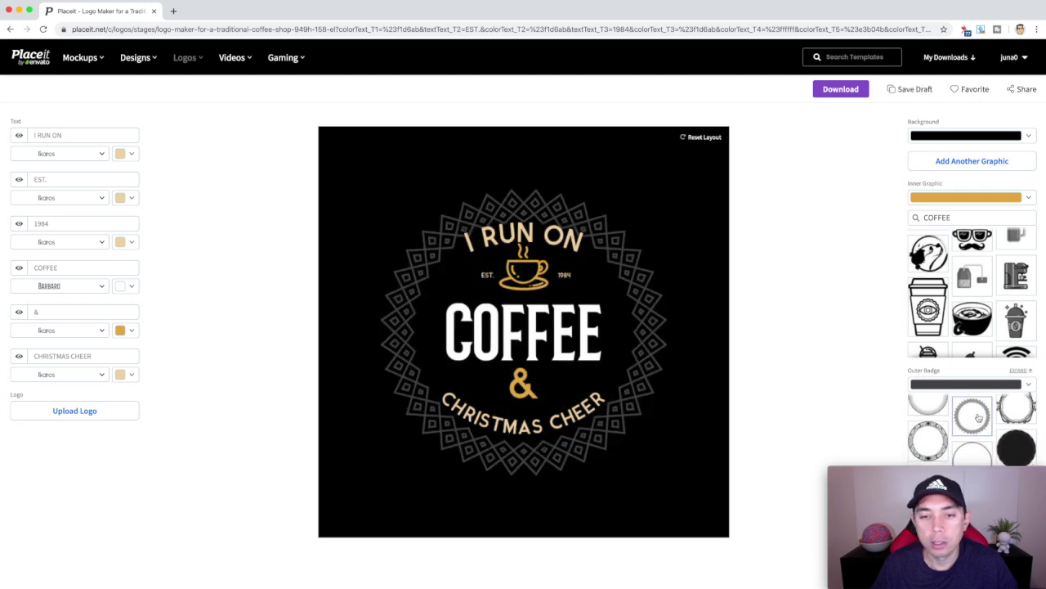
pyautogui.scroll(-2, 978, 418)
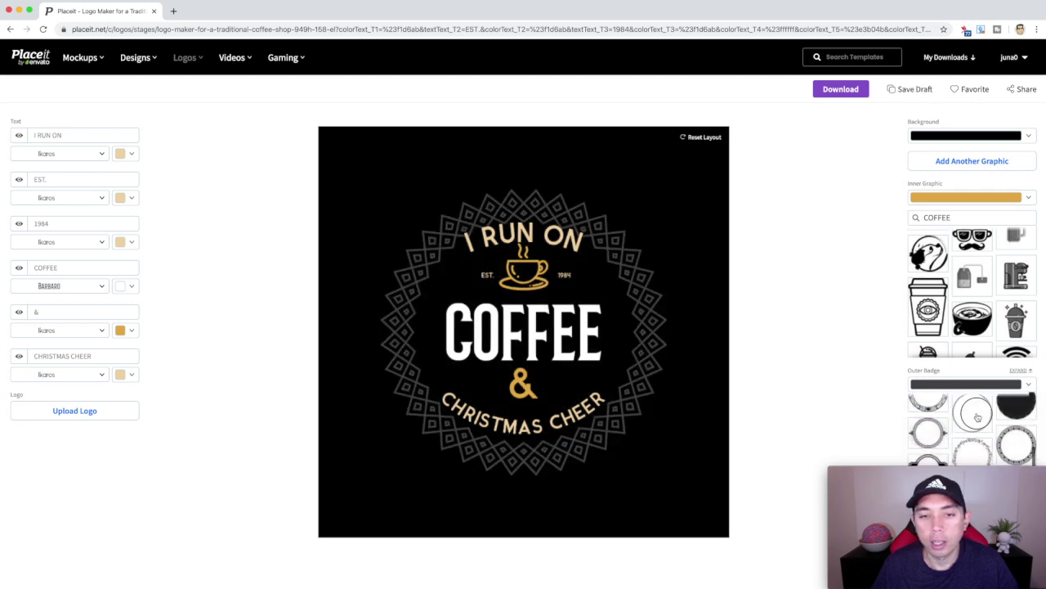
pyautogui.click(977, 418)
pyautogui.scroll(-2, 976, 421)
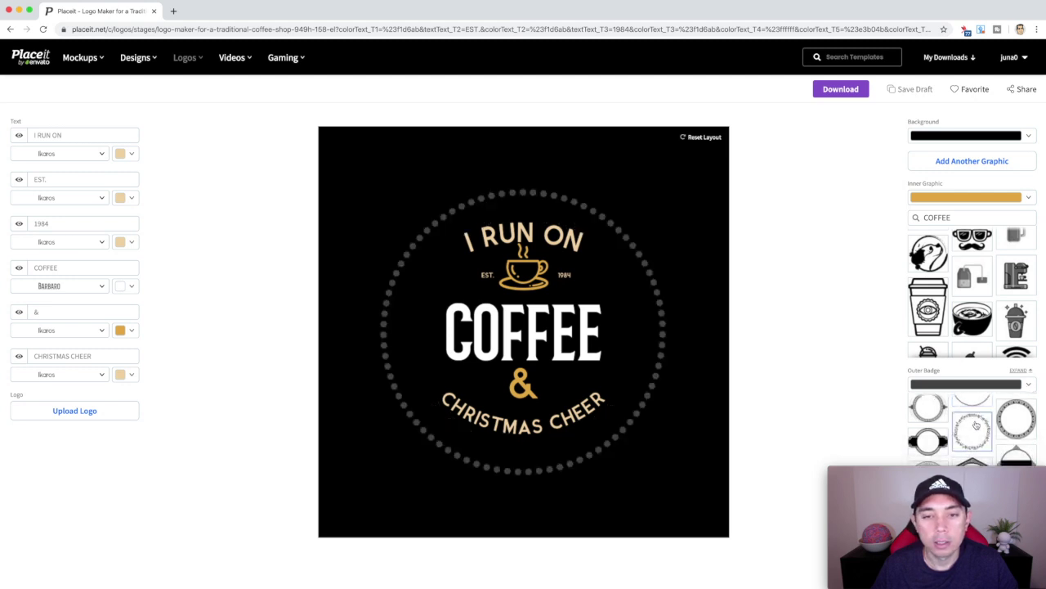
pyautogui.click(976, 425)
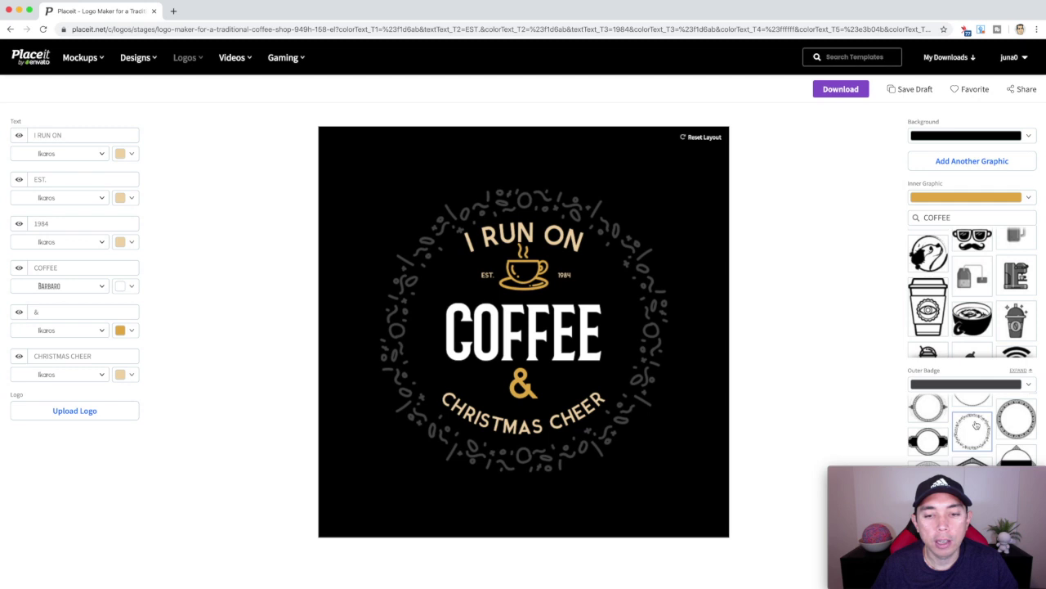
# Step: Scroll further through the Outer Badge thumbnails and switch to the dark hexagon badge
pyautogui.scroll(-5, 976, 424)
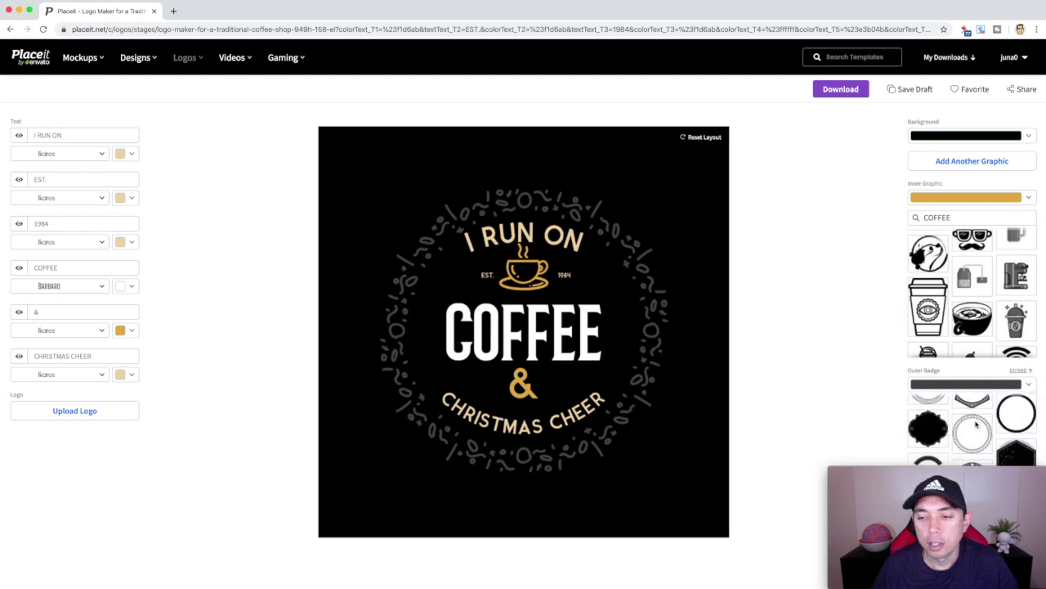
pyautogui.scroll(-1, 976, 424)
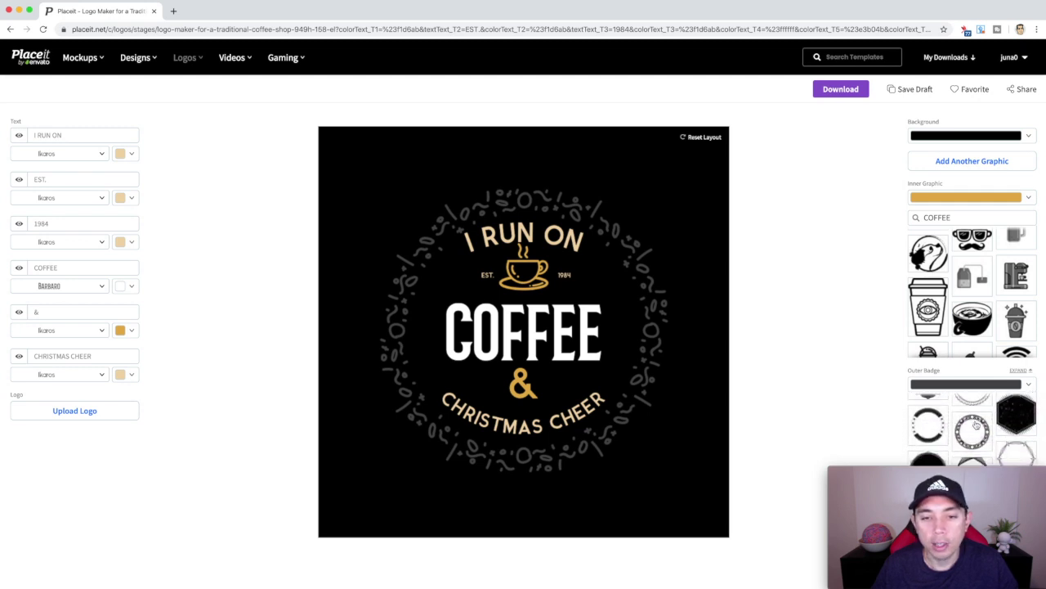
pyautogui.scroll(-1, 975, 425)
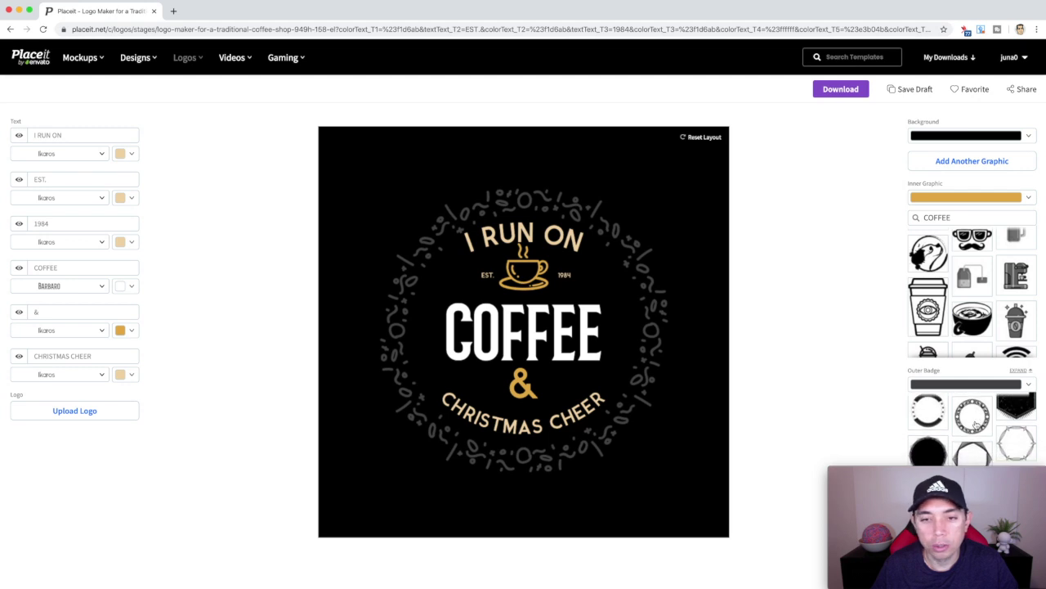
pyautogui.scroll(-1, 976, 425)
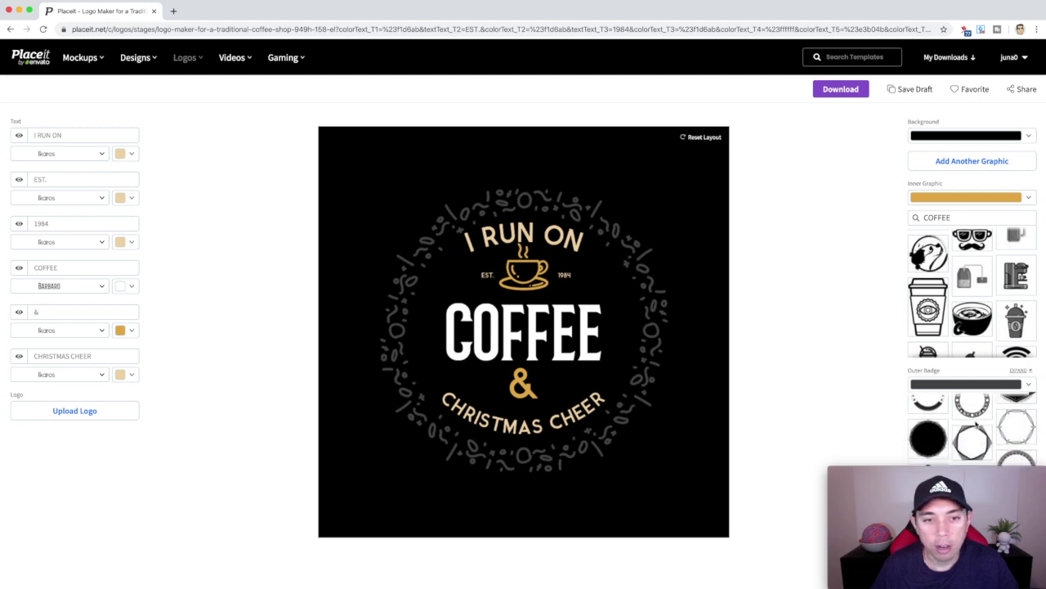
pyautogui.scroll(-3, 975, 423)
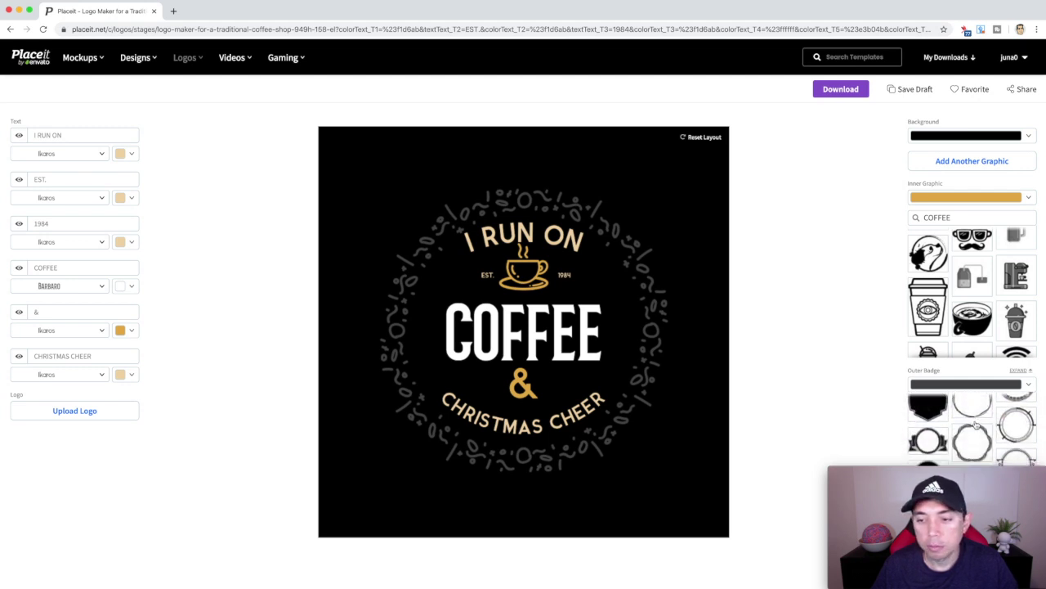
pyautogui.click(928, 411)
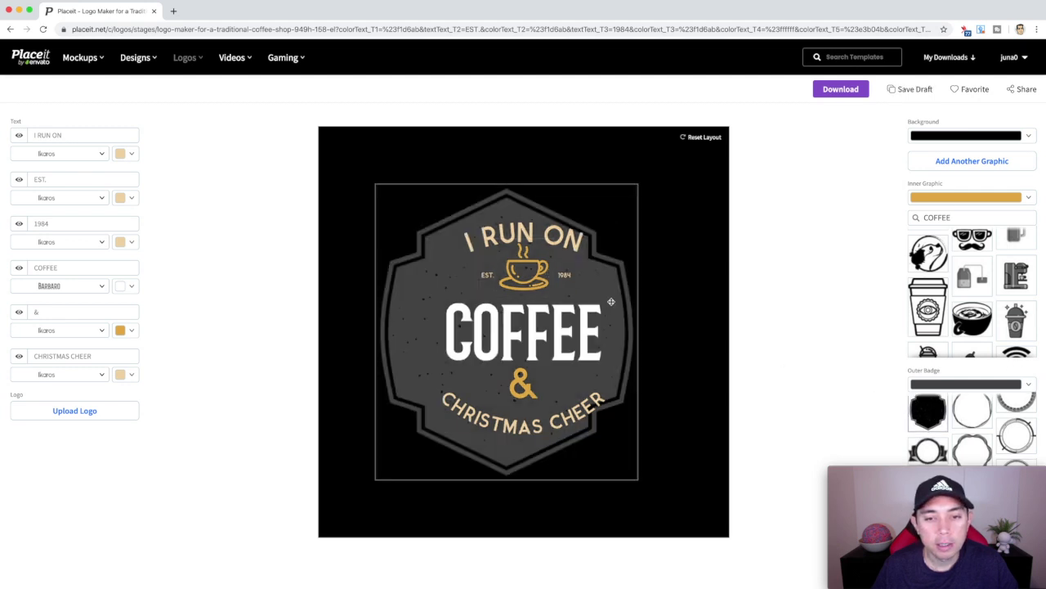
# Step: Enlarge the hexagon badge, try an ornate outline, then settle on the dark scalloped badge
pyautogui.moveTo(612, 300); pyautogui.dragTo(632, 290)
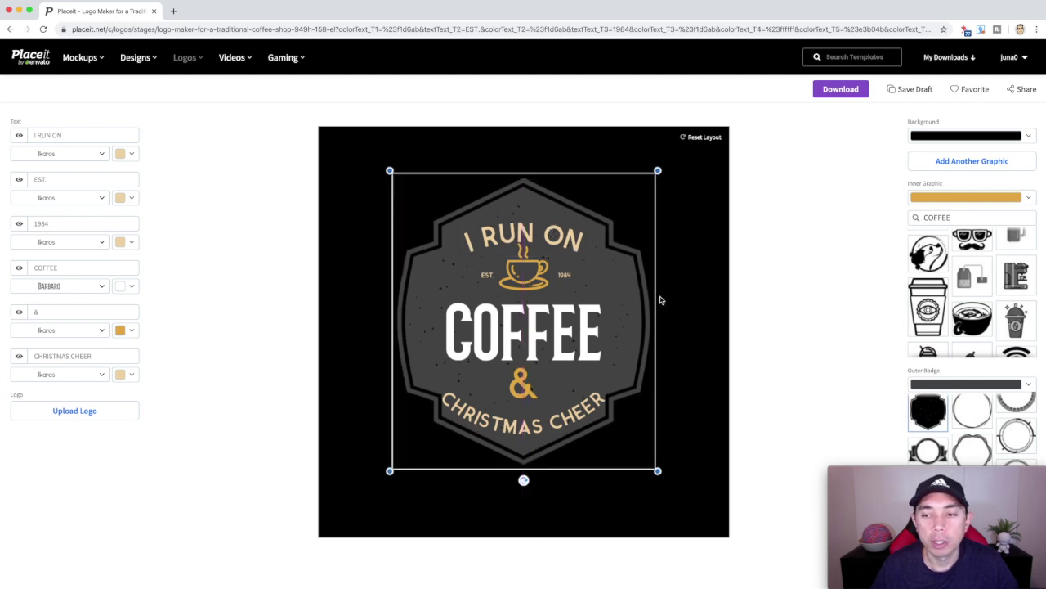
pyautogui.click(724, 342)
pyautogui.scroll(-2, 970, 427)
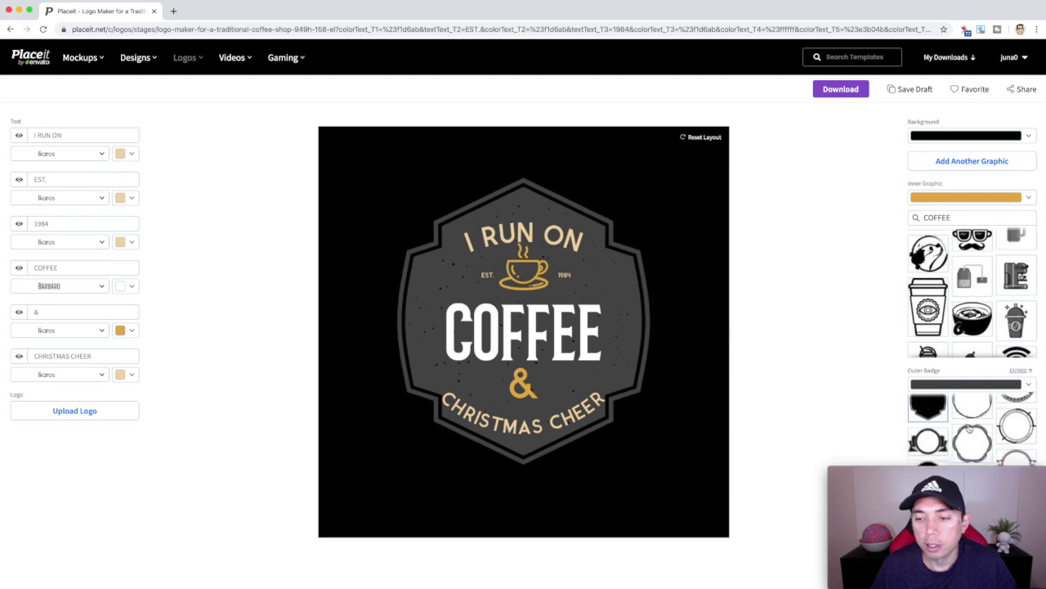
pyautogui.scroll(-3, 971, 427)
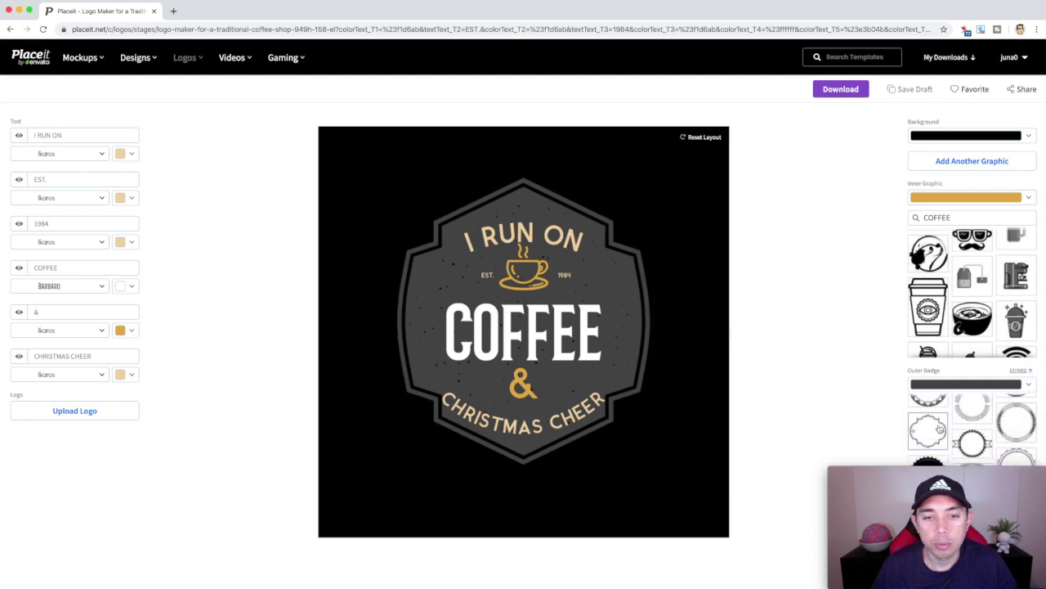
pyautogui.click(940, 429)
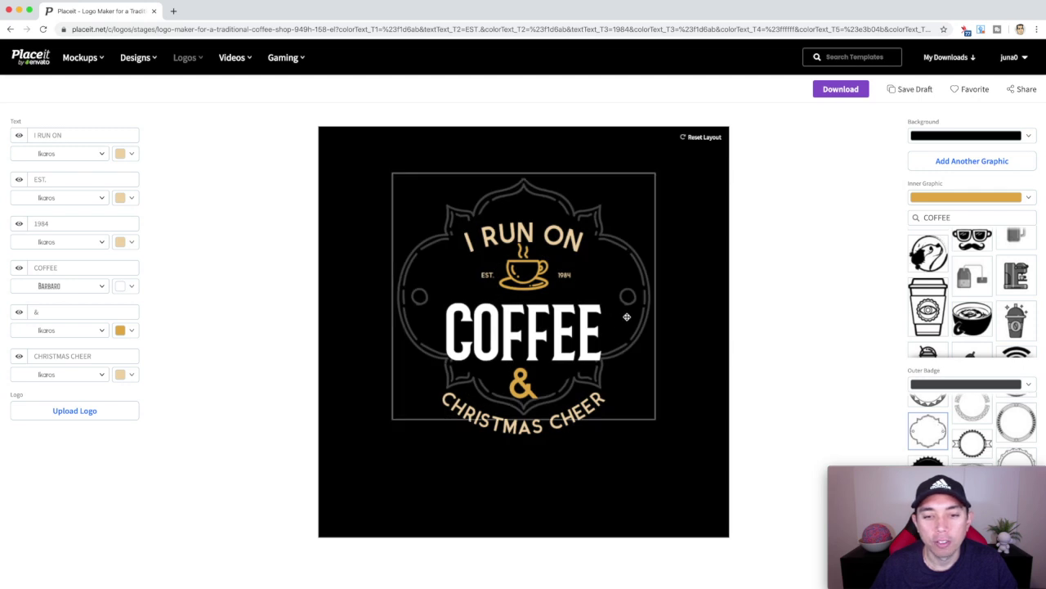
pyautogui.scroll(-1, 934, 440)
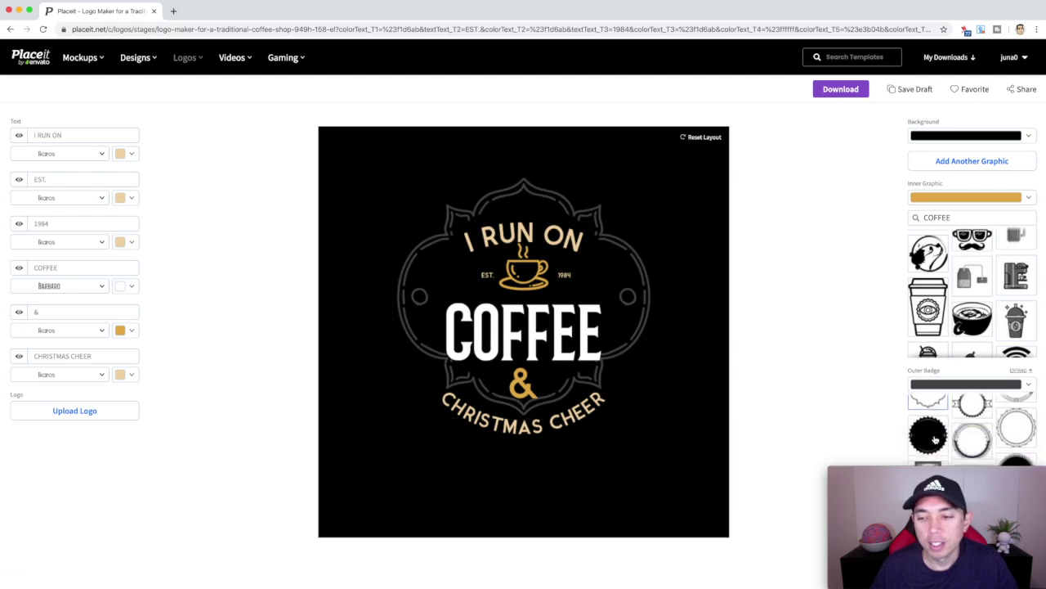
pyautogui.click(935, 440)
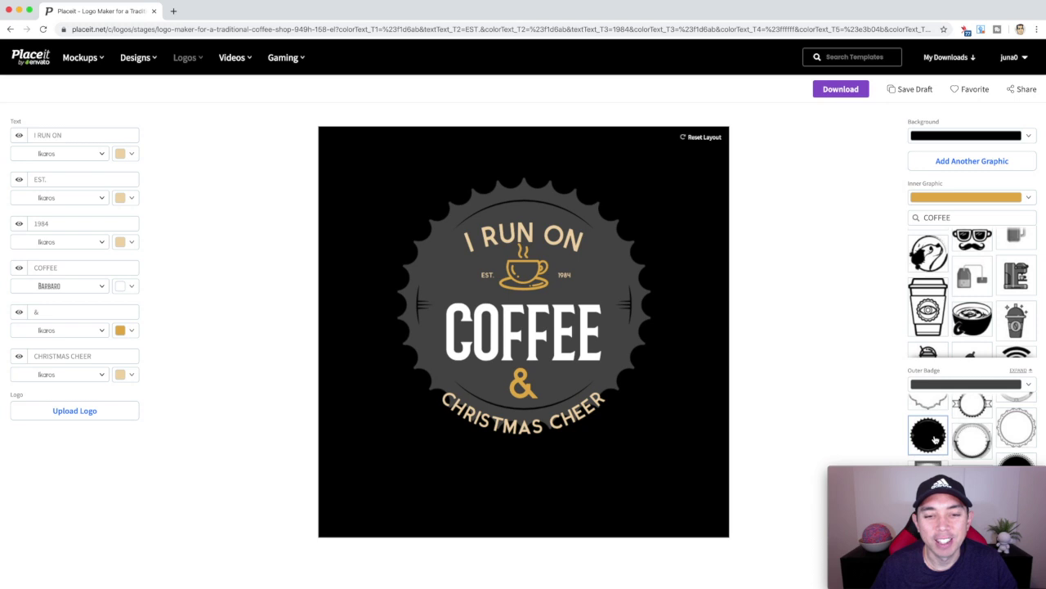
# Step: Enlarge the wreath badge outward and shift it down and right toward centre
pyautogui.scroll(-5, 1008, 441)
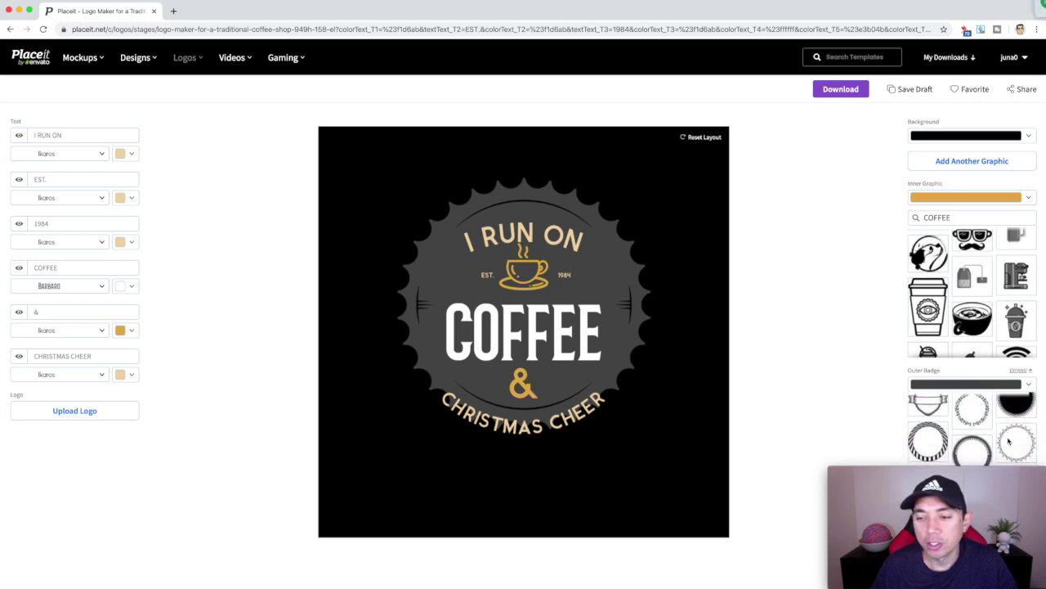
pyautogui.scroll(-2, 1008, 441)
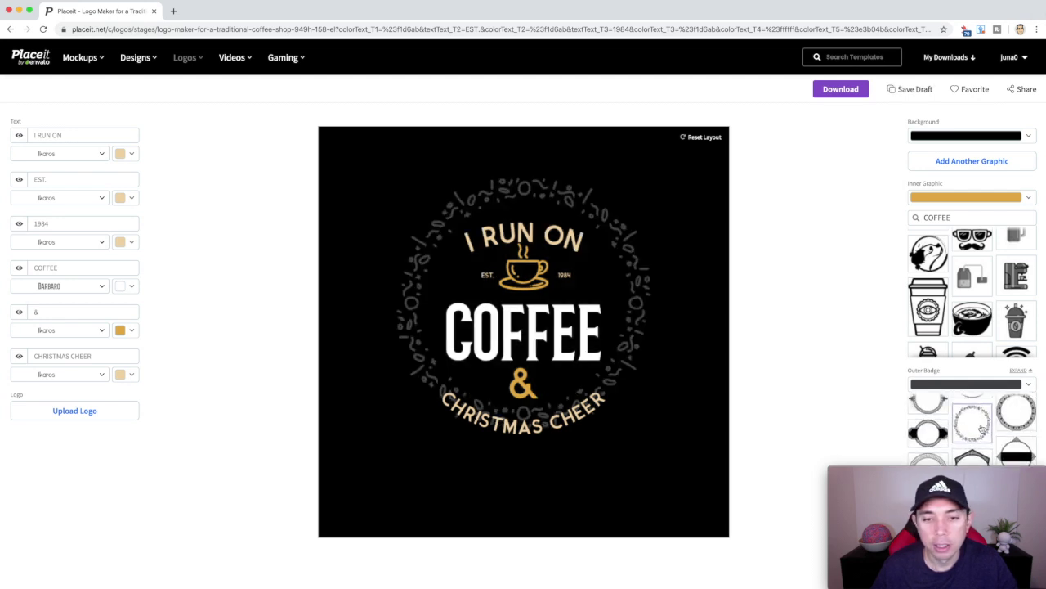
pyautogui.moveTo(628, 264); pyautogui.dragTo(626, 274)
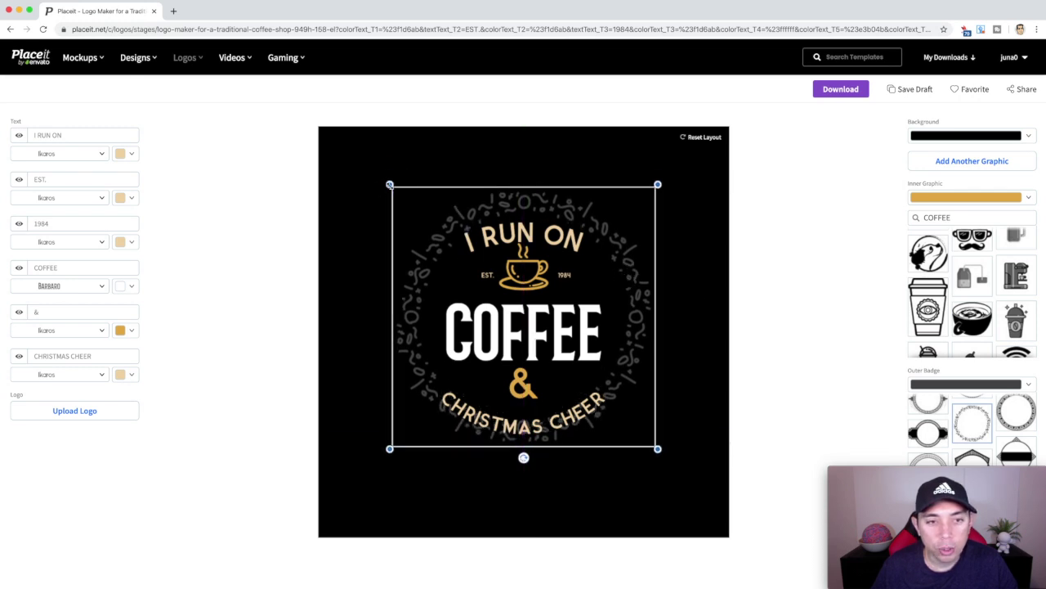
pyautogui.moveTo(390, 185); pyautogui.dragTo(372, 180)
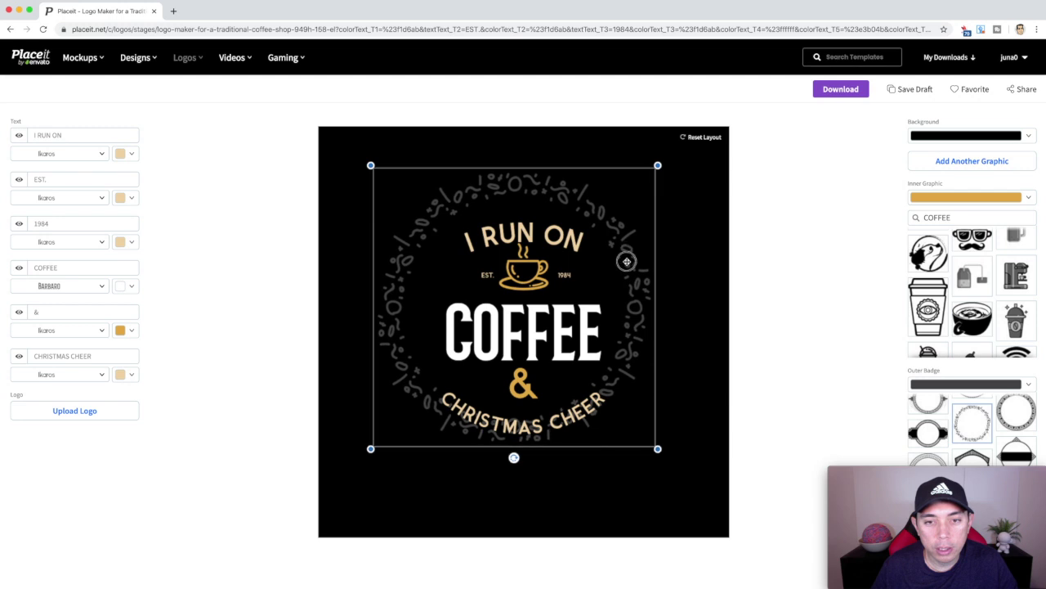
pyautogui.moveTo(626, 259); pyautogui.dragTo(634, 270)
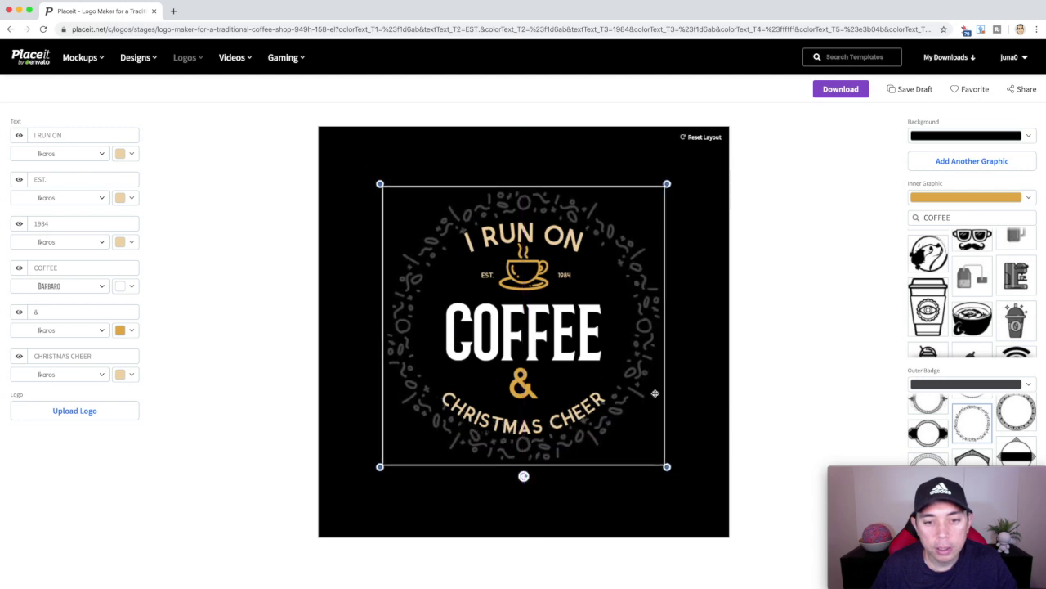
pyautogui.moveTo(668, 466); pyautogui.dragTo(672, 472)
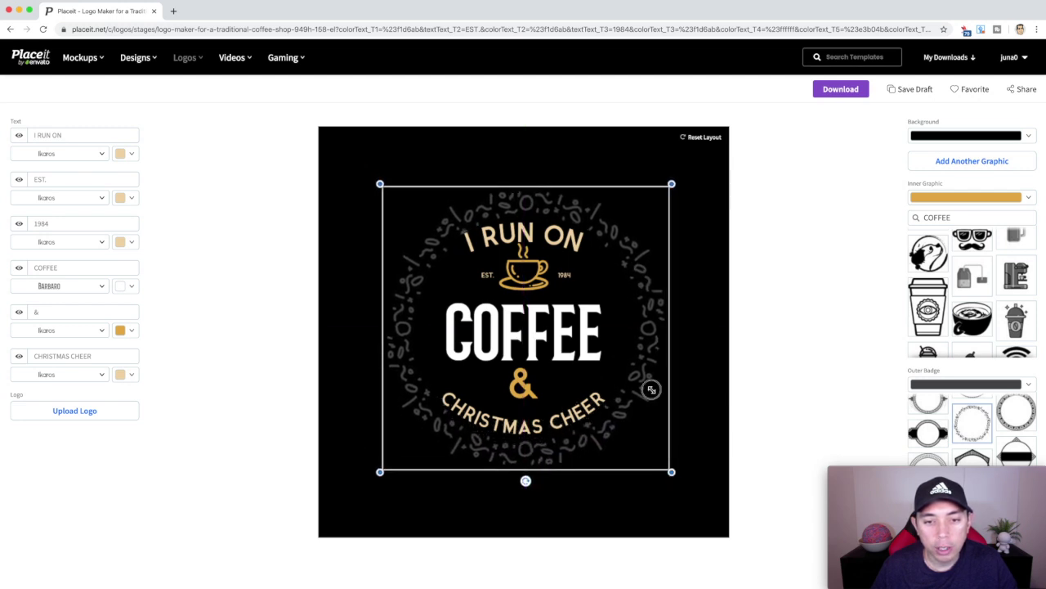
pyautogui.moveTo(651, 389); pyautogui.dragTo(649, 389)
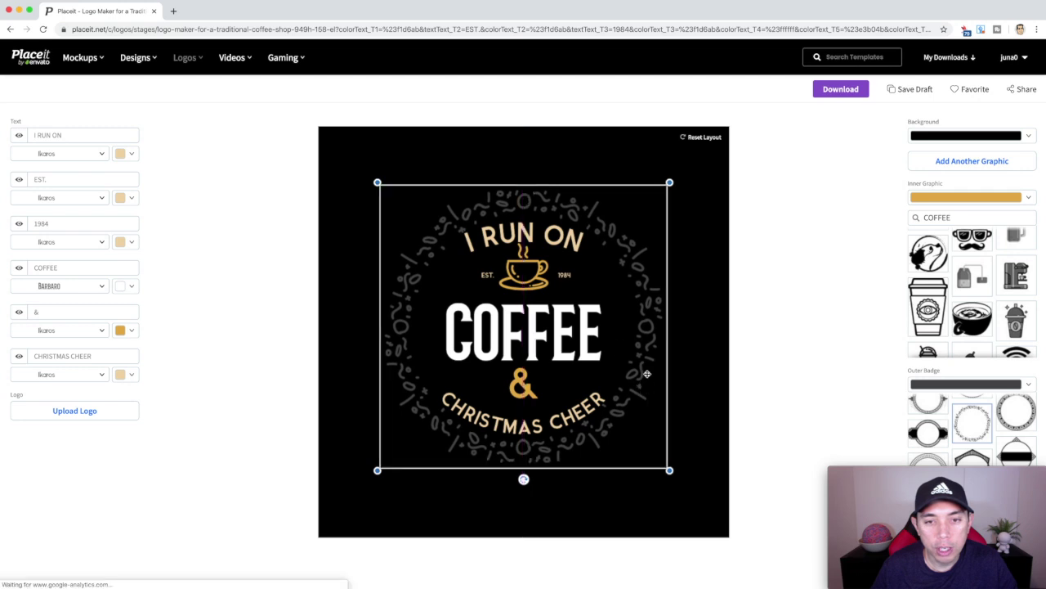
# Step: Enlarge the wreath badge further, recentre it on the black canvas, and deselect it
pyautogui.moveTo(379, 180); pyautogui.dragTo(371, 176)
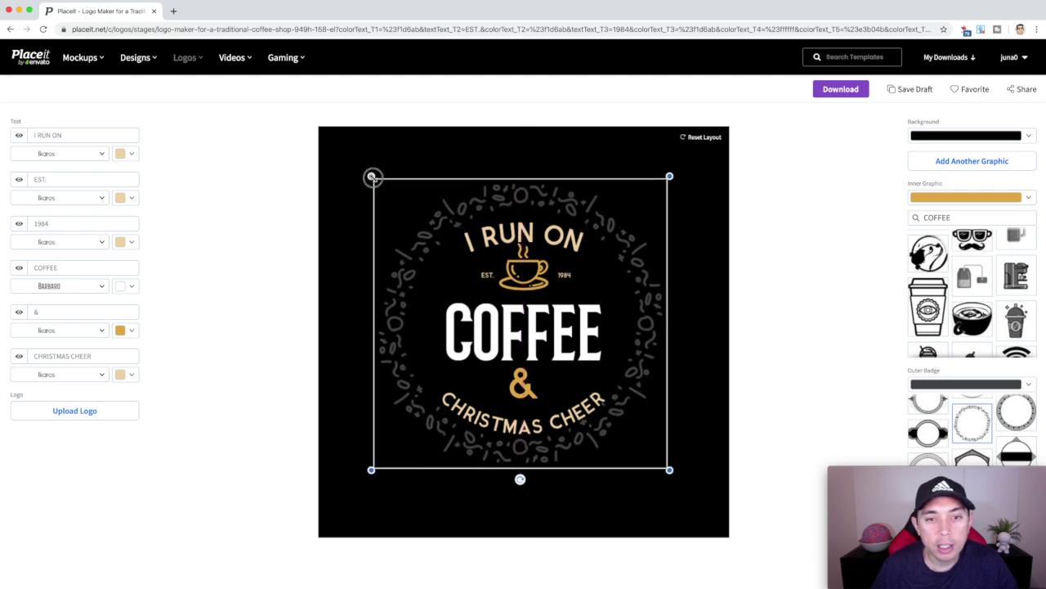
pyautogui.moveTo(634, 282); pyautogui.dragTo(638, 287)
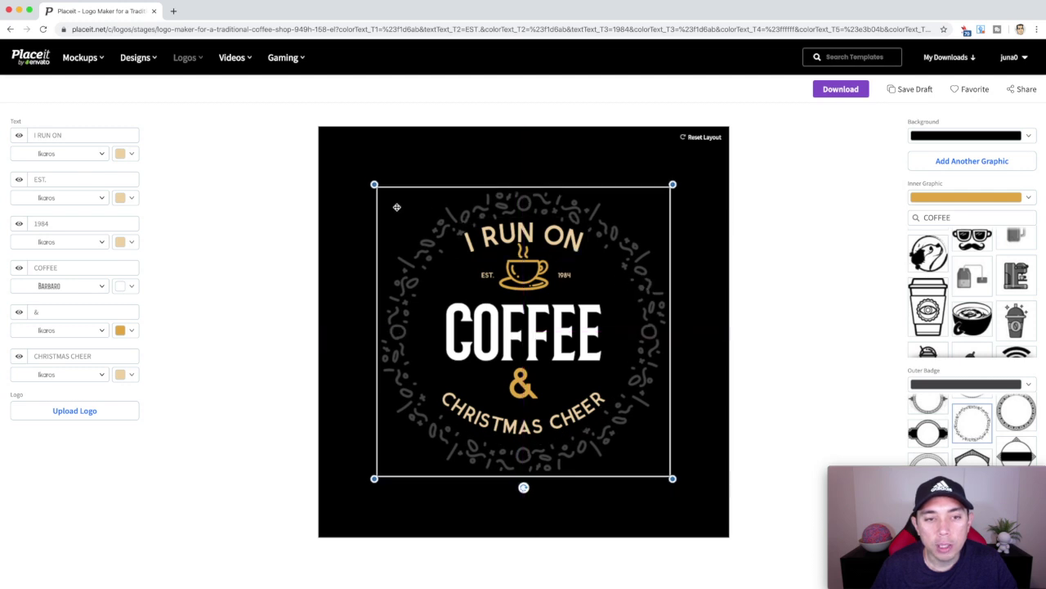
pyautogui.moveTo(374, 184); pyautogui.dragTo(364, 175)
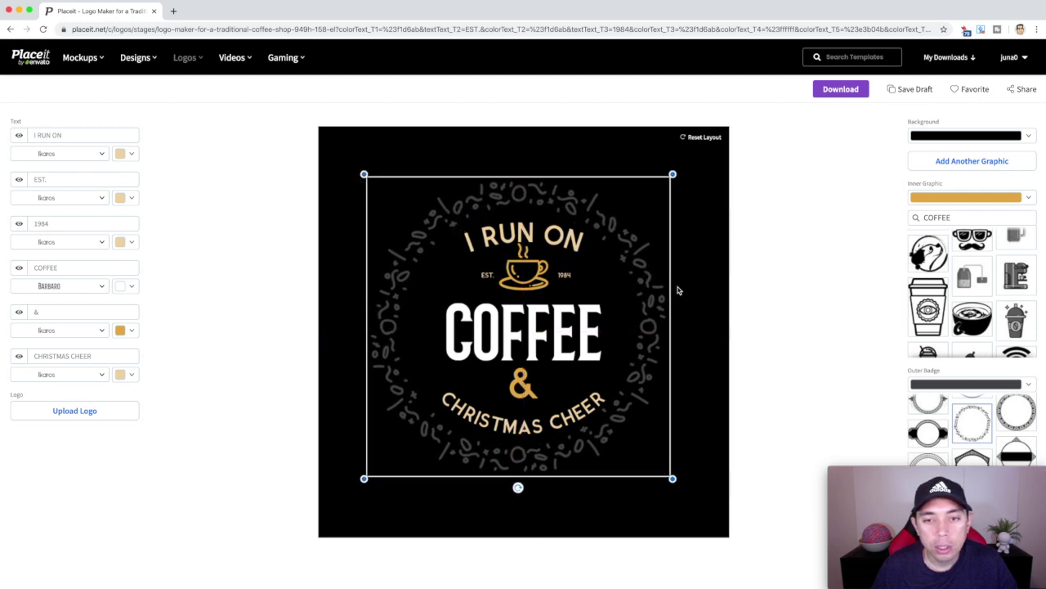
pyautogui.moveTo(636, 276); pyautogui.dragTo(645, 276)
pyautogui.click(690, 219)
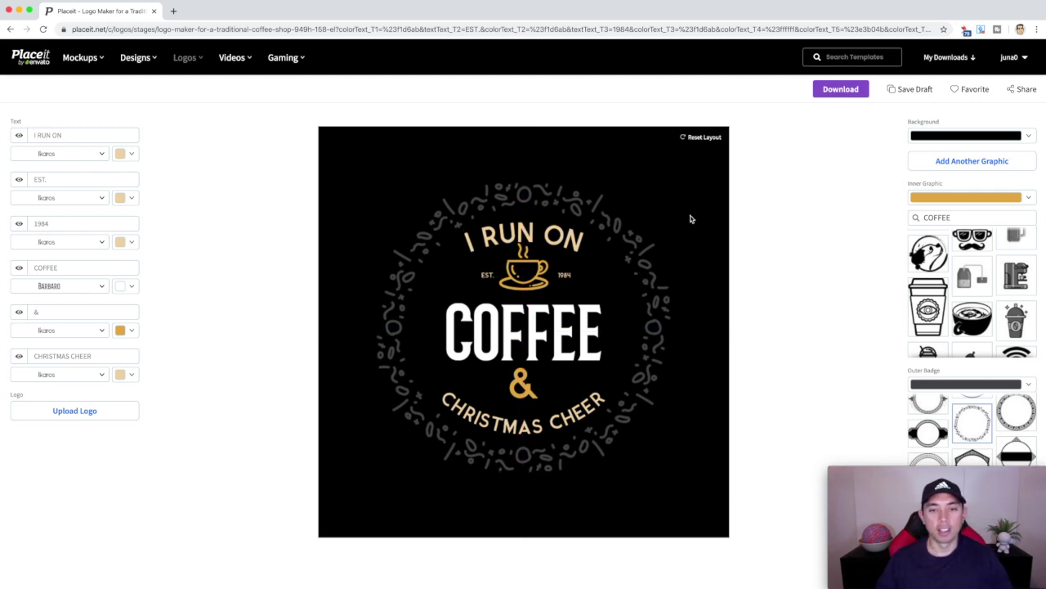
pyautogui.click(689, 185)
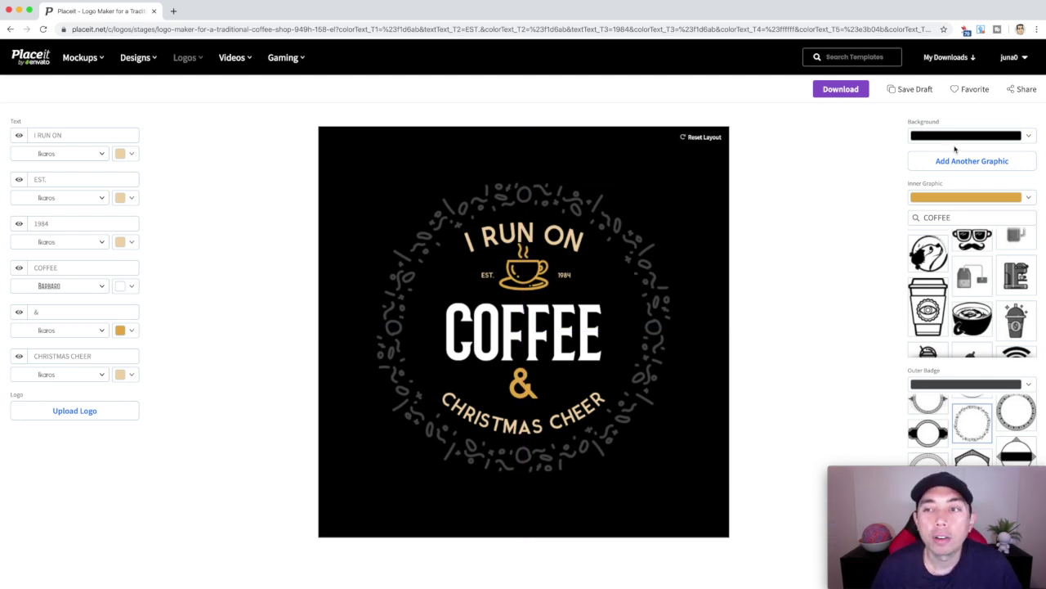
pyautogui.click(1028, 138)
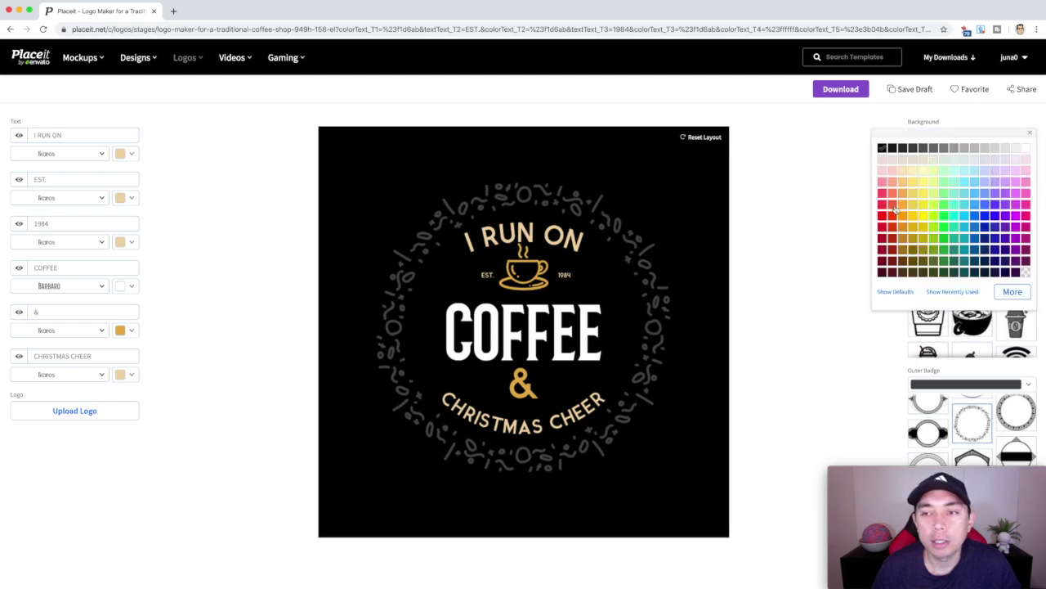
pyautogui.click(893, 232)
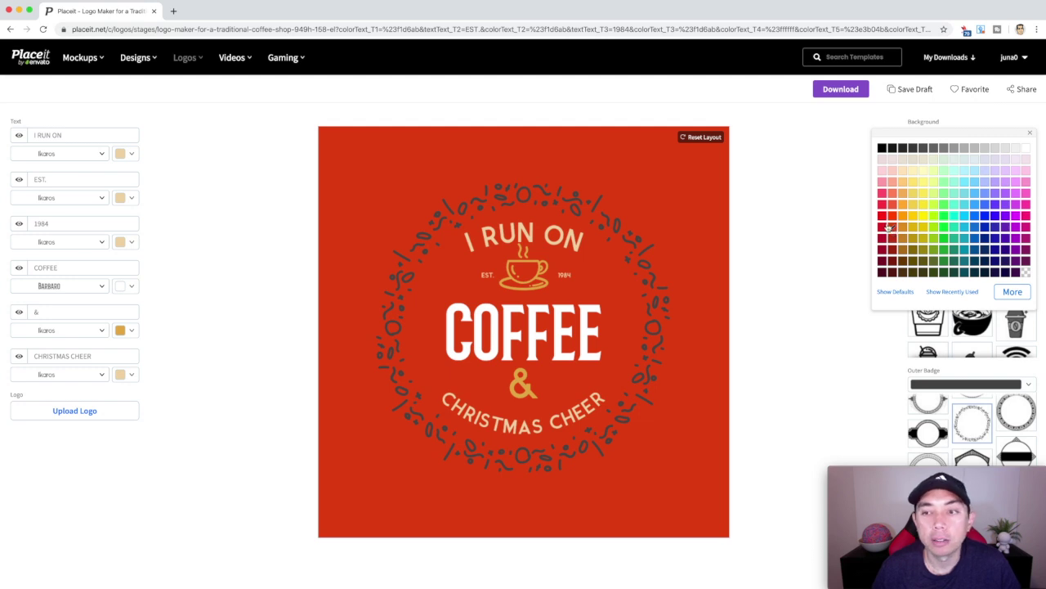
pyautogui.click(882, 226)
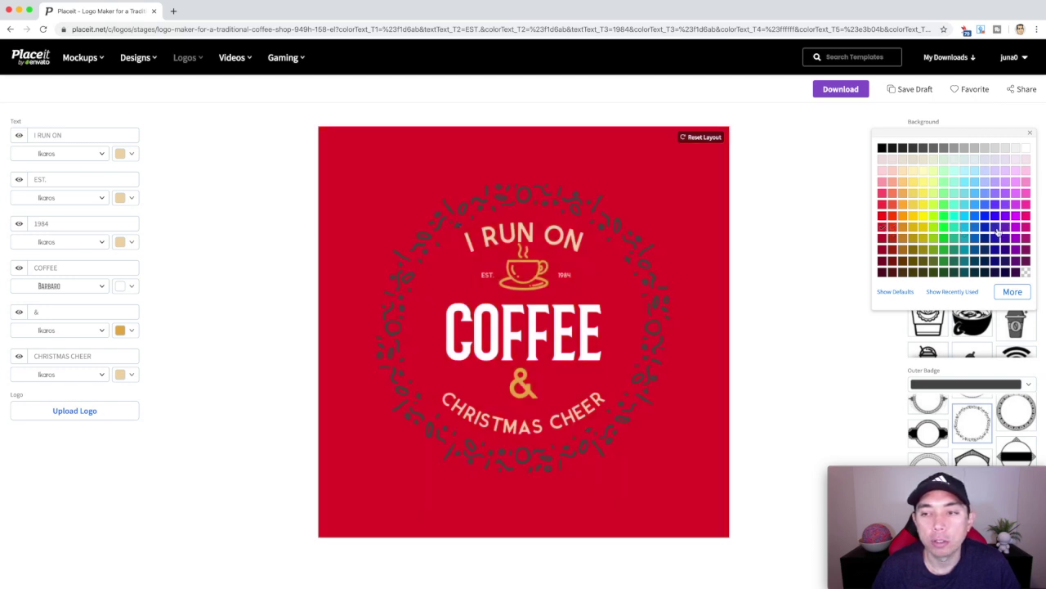
pyautogui.click(996, 232)
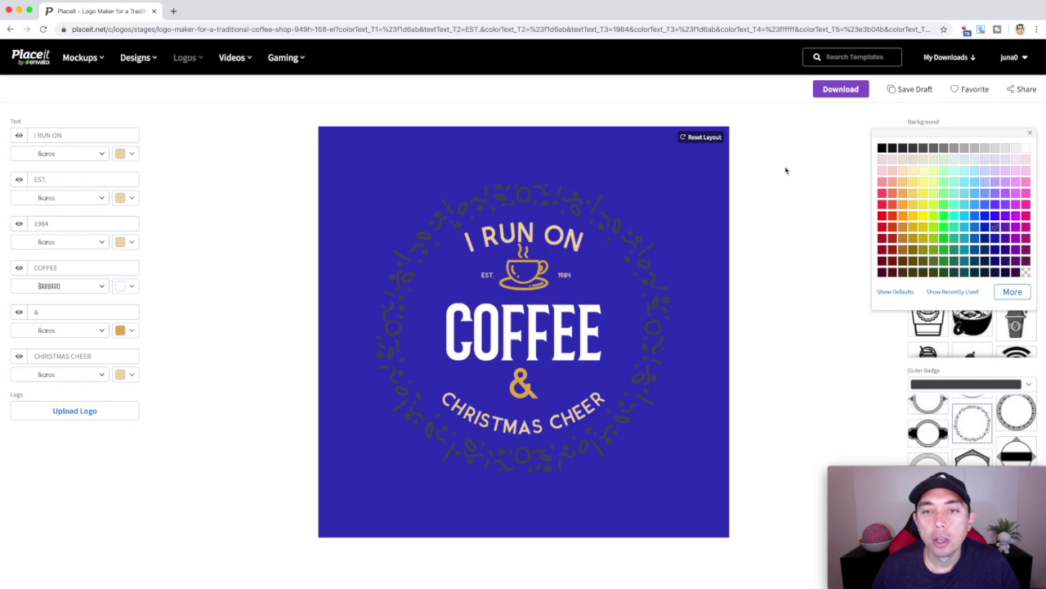
pyautogui.click(883, 149)
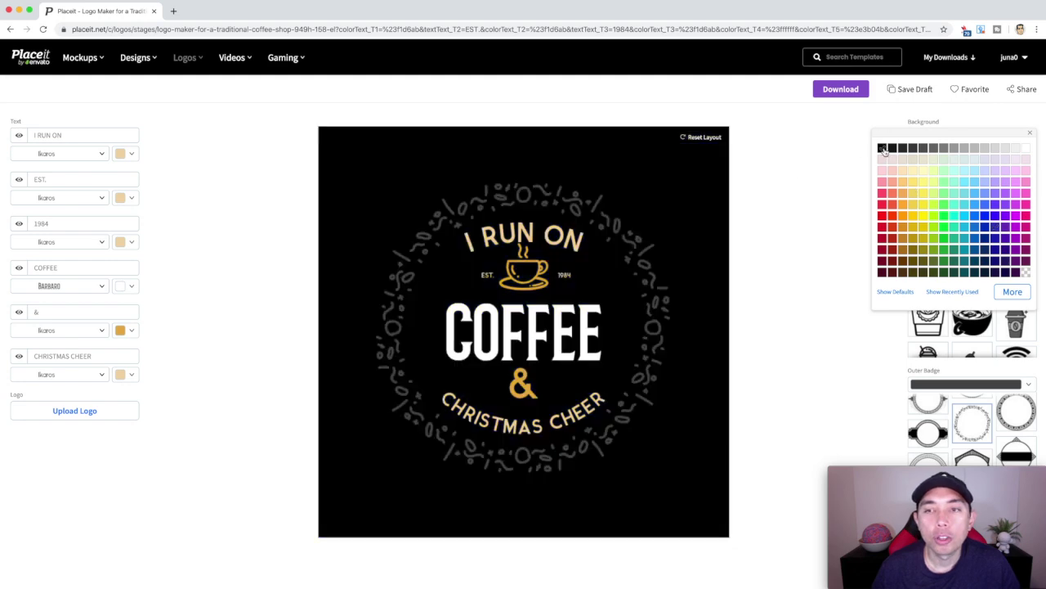
pyautogui.click(1027, 272)
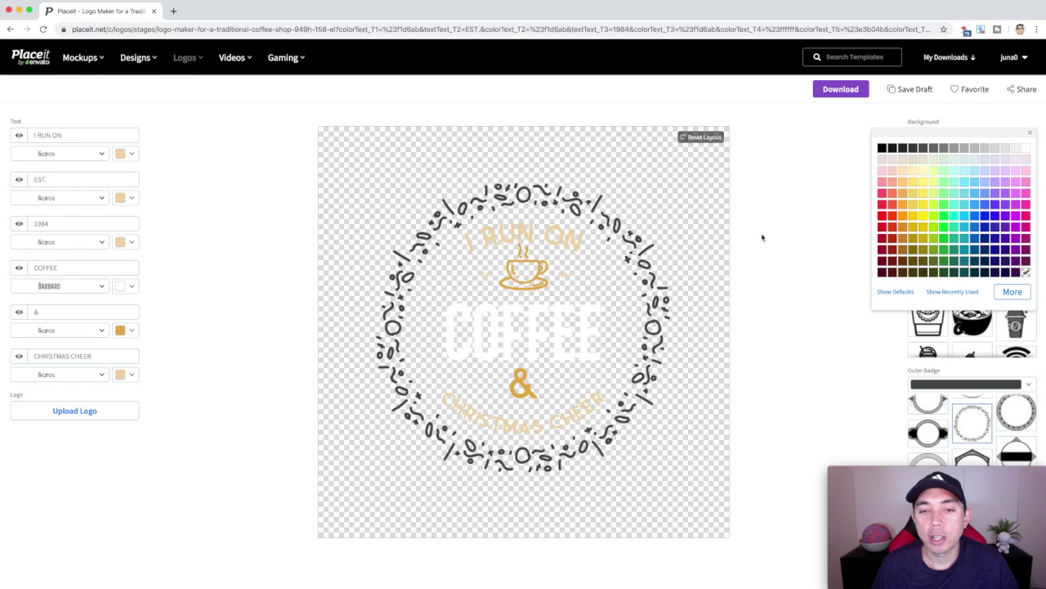
pyautogui.click(798, 194)
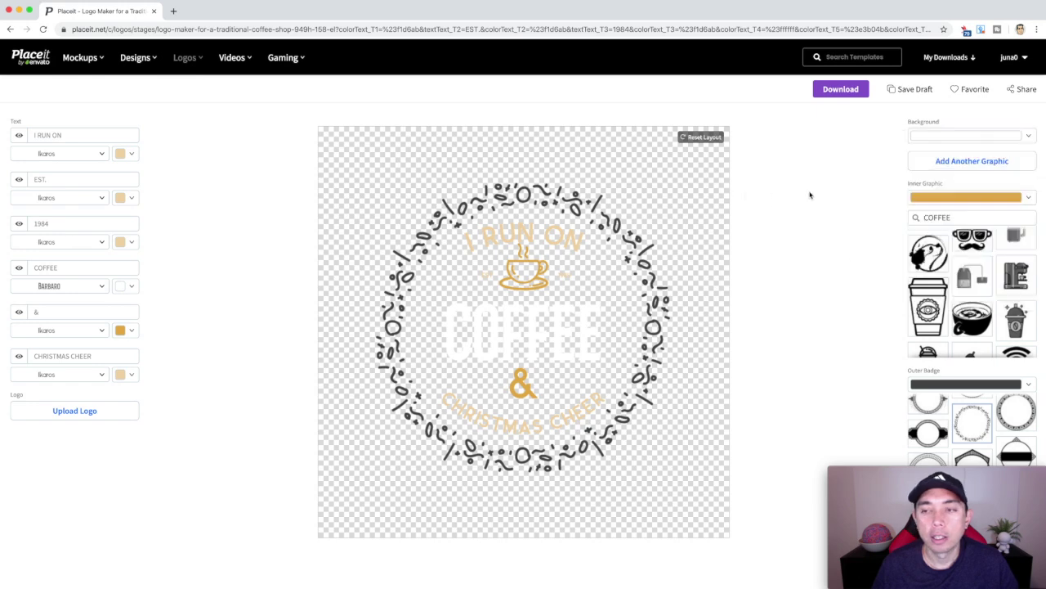
pyautogui.click(1030, 135)
pyautogui.click(882, 148)
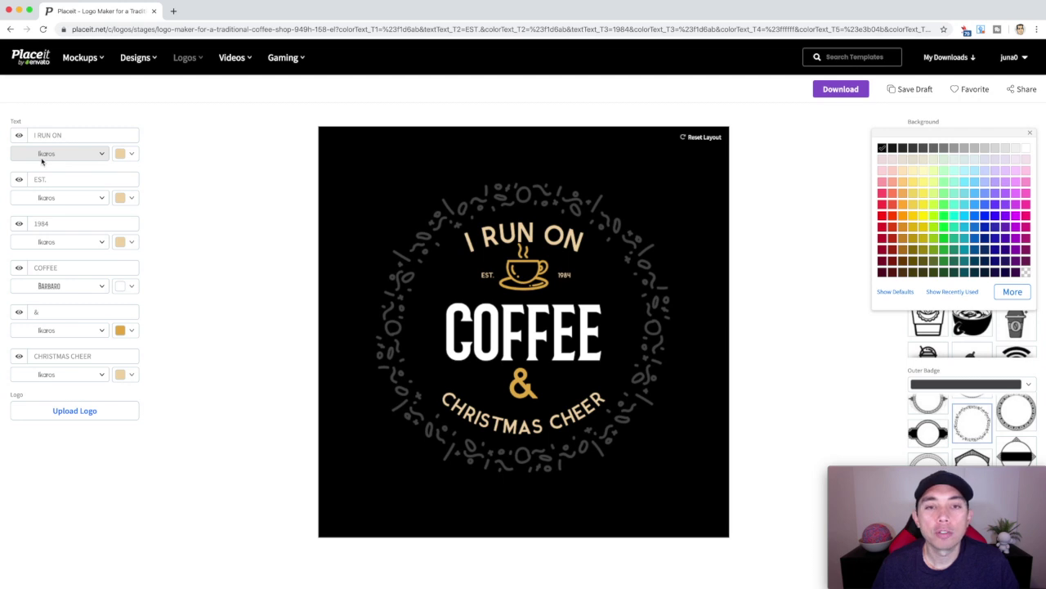
# Step: Try the Droid font on I RUN ON, then restore Ikaros
pyautogui.click(74, 154)
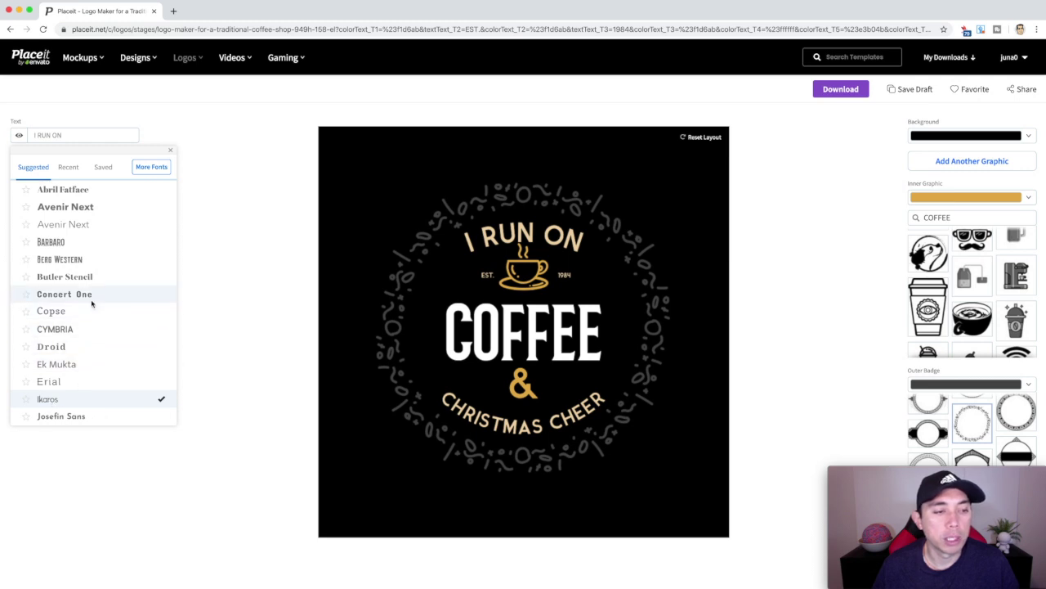
pyautogui.click(64, 350)
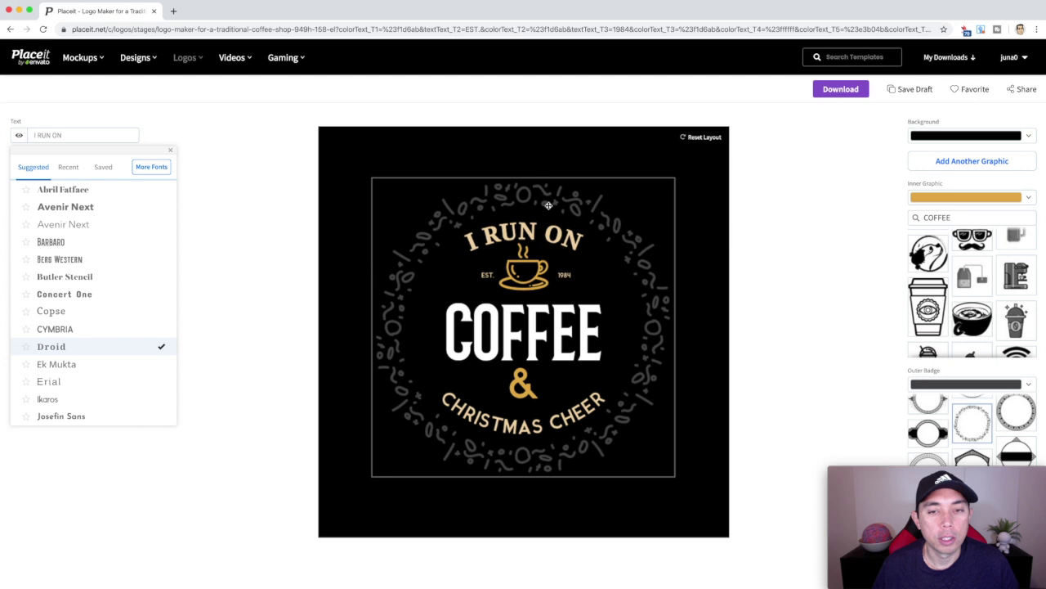
pyautogui.click(62, 398)
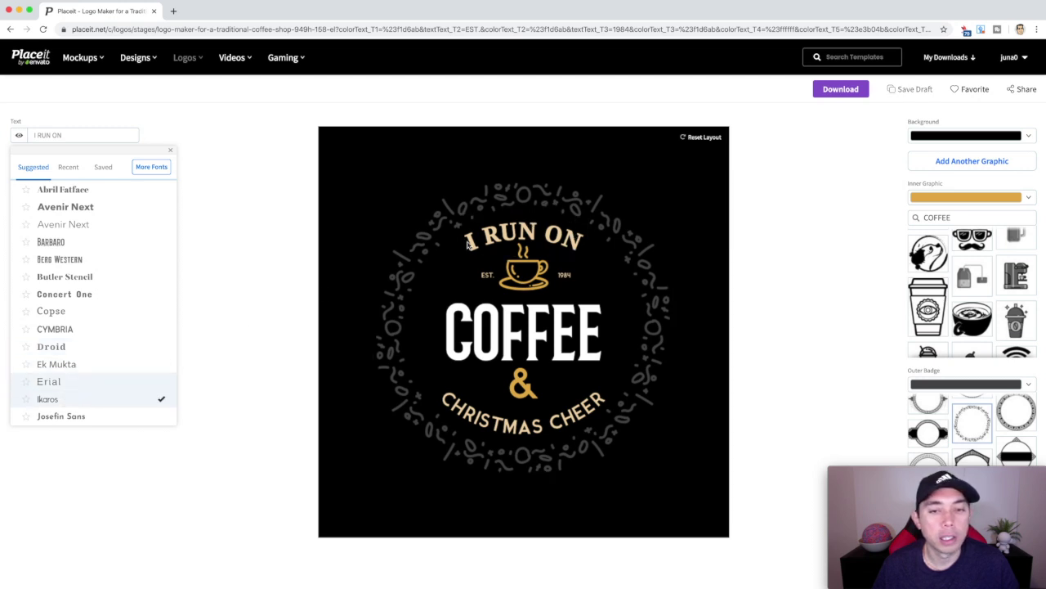
# Step: Shrink the coffee-cup graphic slightly and deselect it
pyautogui.click(540, 260)
pyautogui.moveTo(556, 237); pyautogui.dragTo(525, 268)
pyautogui.click(571, 163)
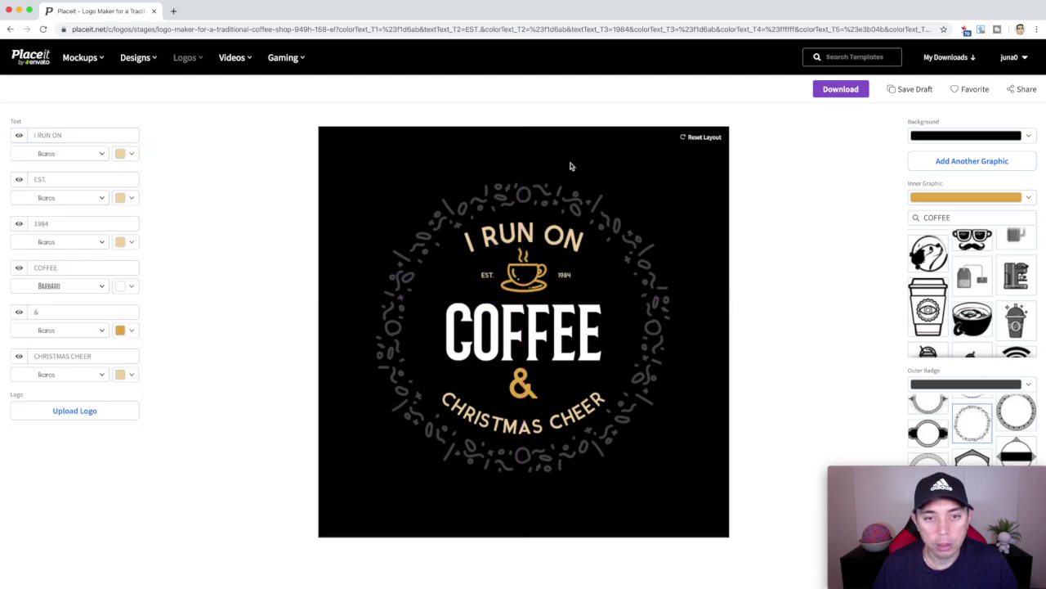
# Step: Nudge the & symbol slightly right along the centre guide, keeping it centred
pyautogui.click(566, 276)
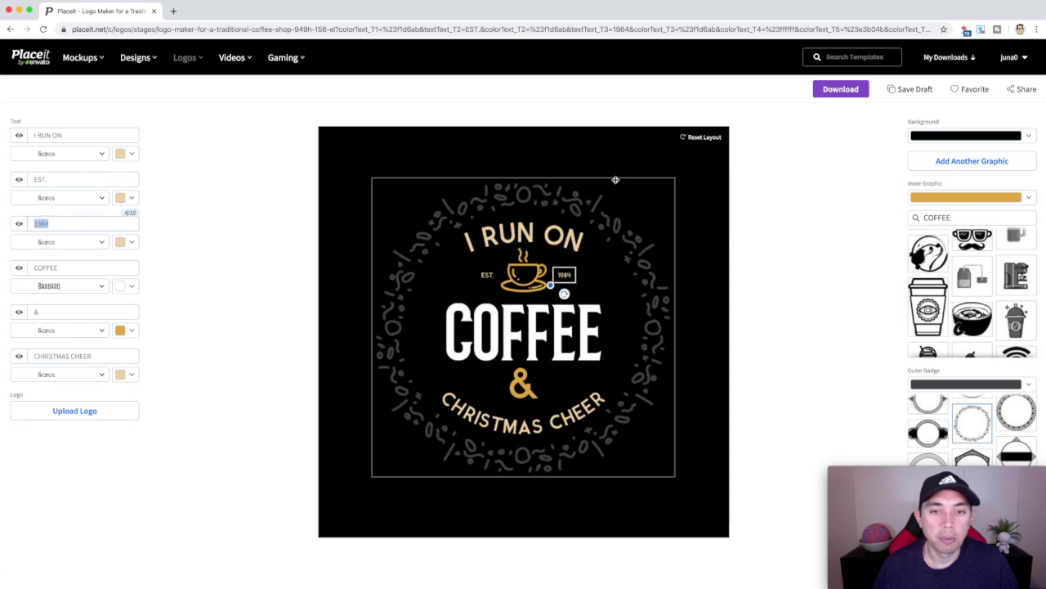
pyautogui.click(590, 129)
pyautogui.click(553, 342)
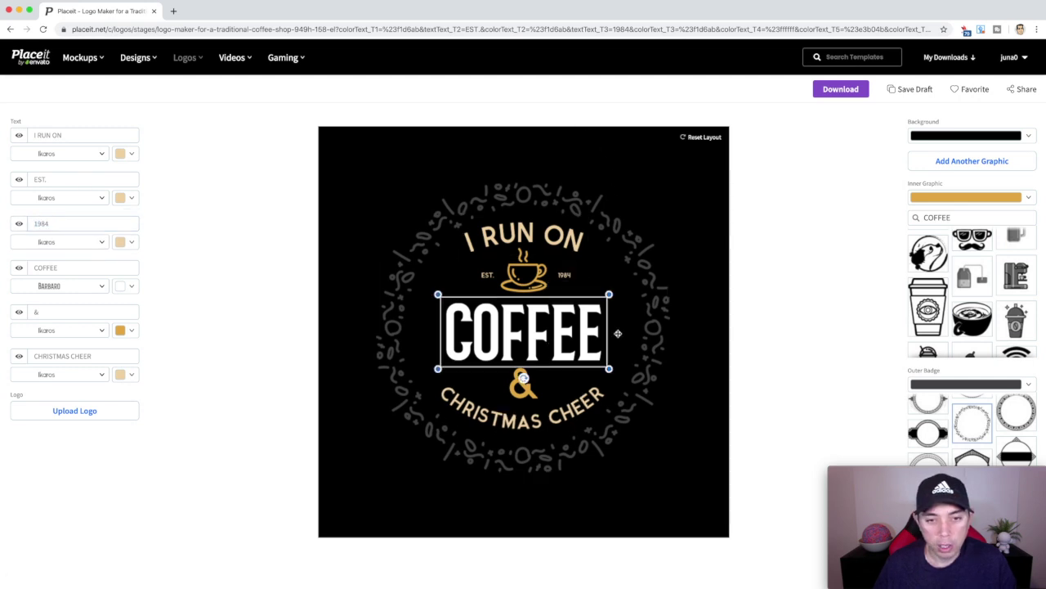
pyautogui.click(523, 386)
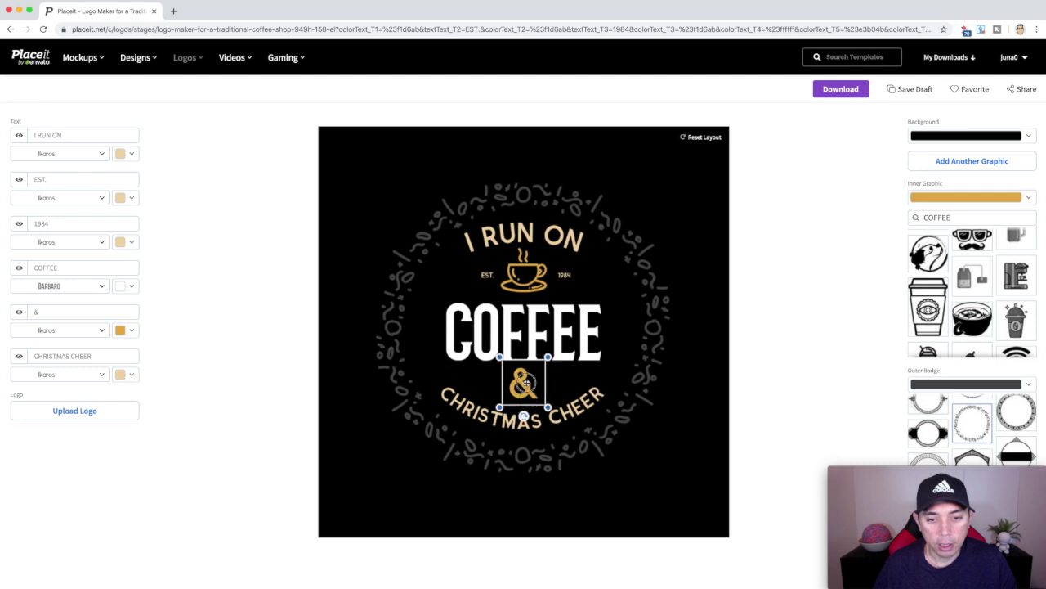
pyautogui.moveTo(523, 386); pyautogui.dragTo(528, 385)
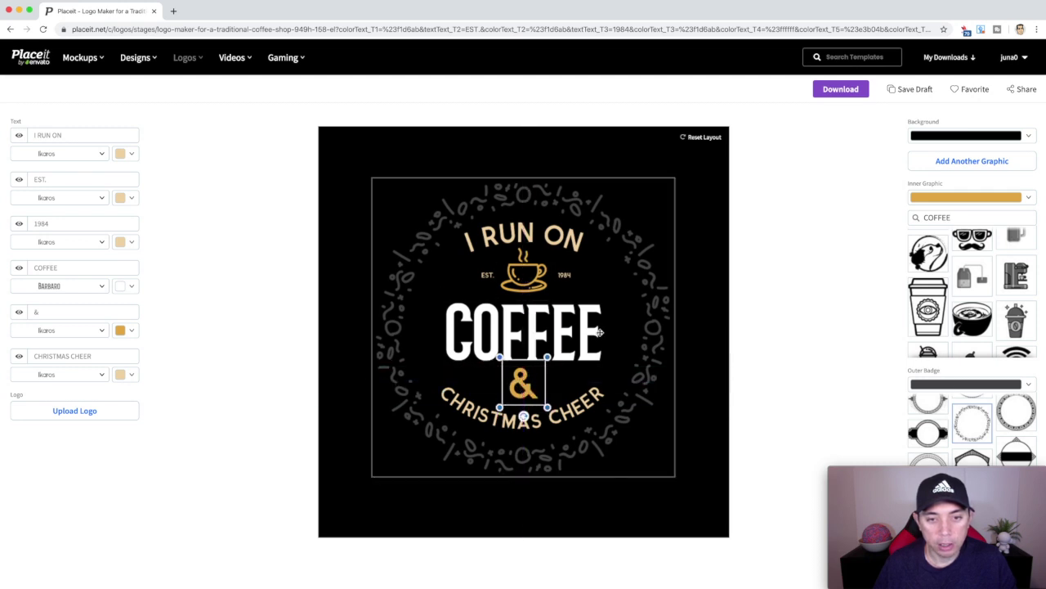
pyautogui.click(780, 514)
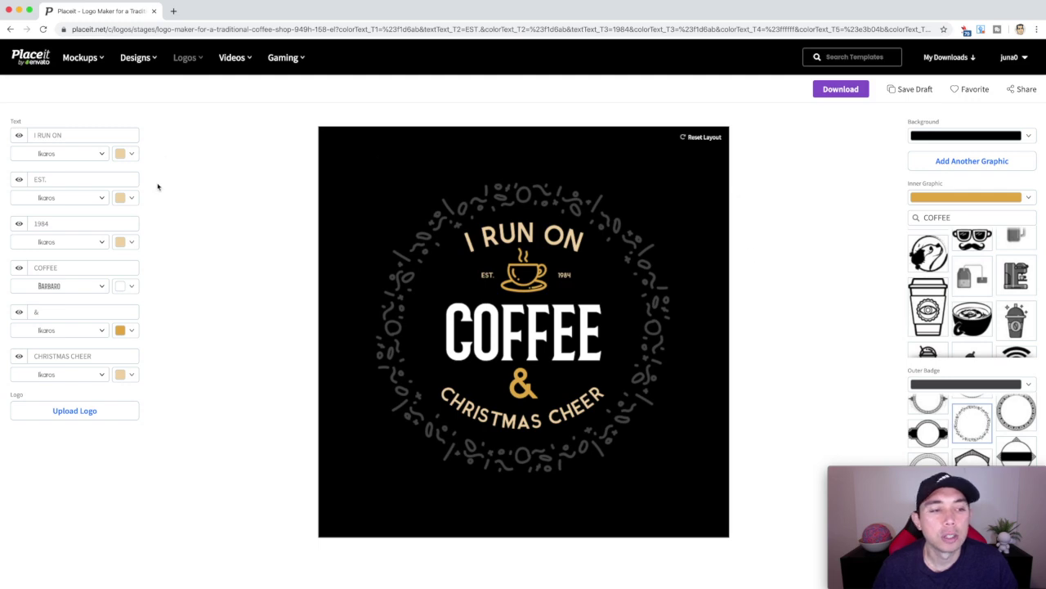
# Step: Make the logo background transparent, then show the coffee logo's download options on the purchases page
pyautogui.click(1027, 138)
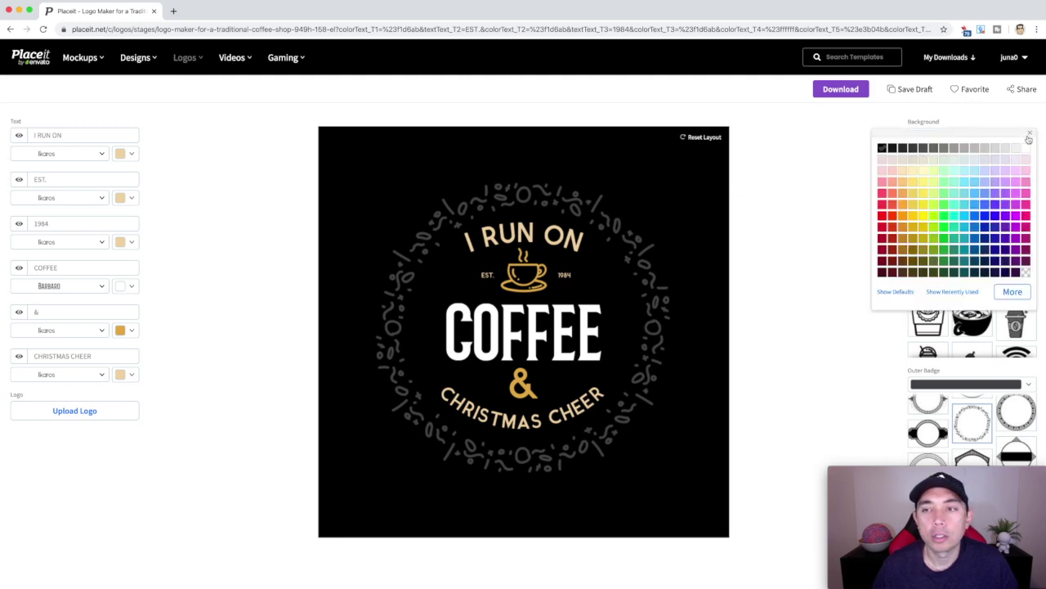
pyautogui.click(1028, 276)
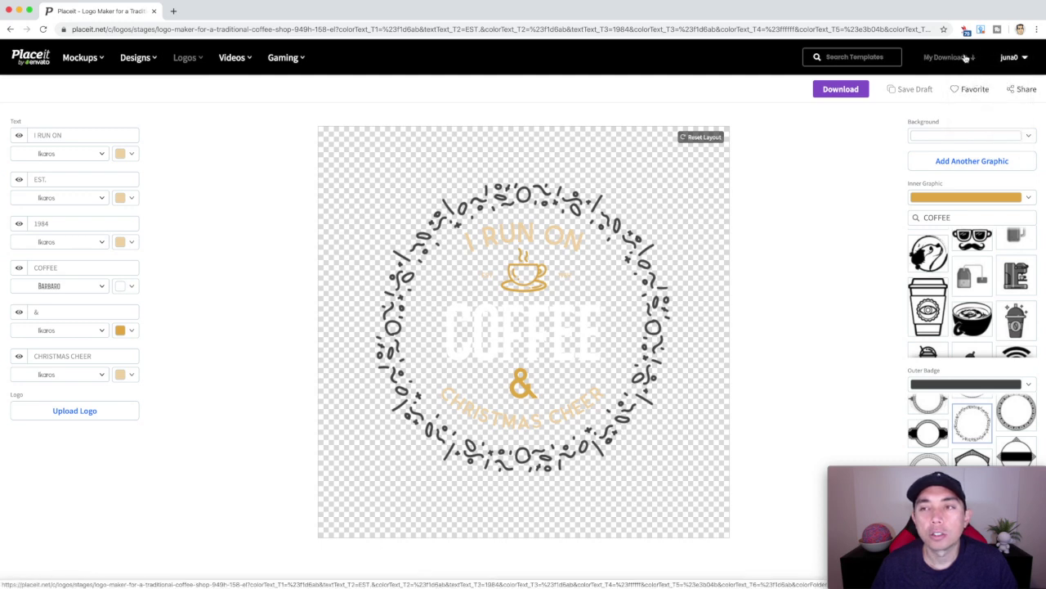
pyautogui.moveTo(966, 57)
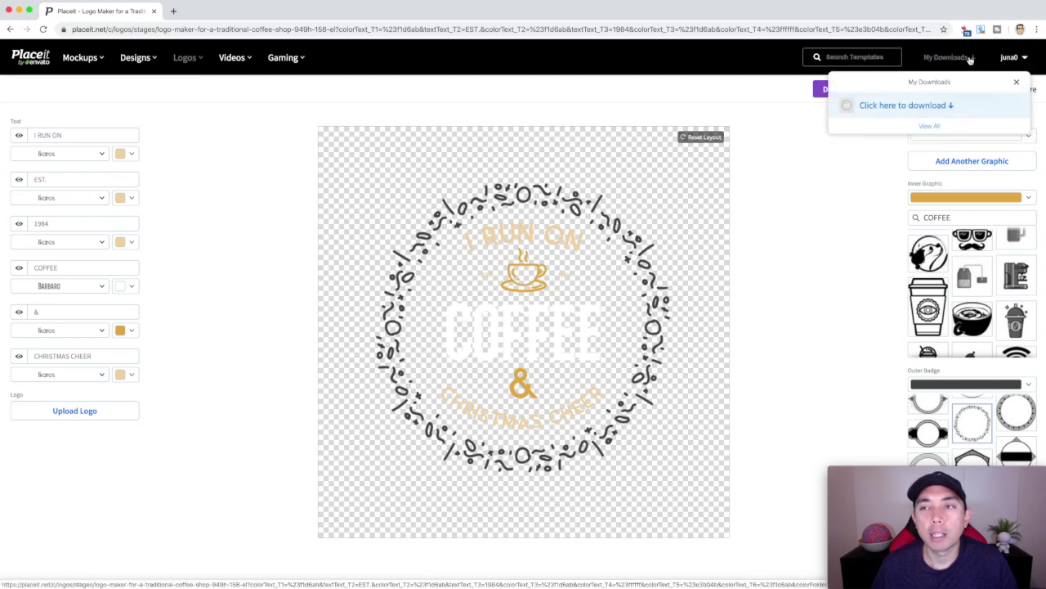
pyautogui.click(927, 128)
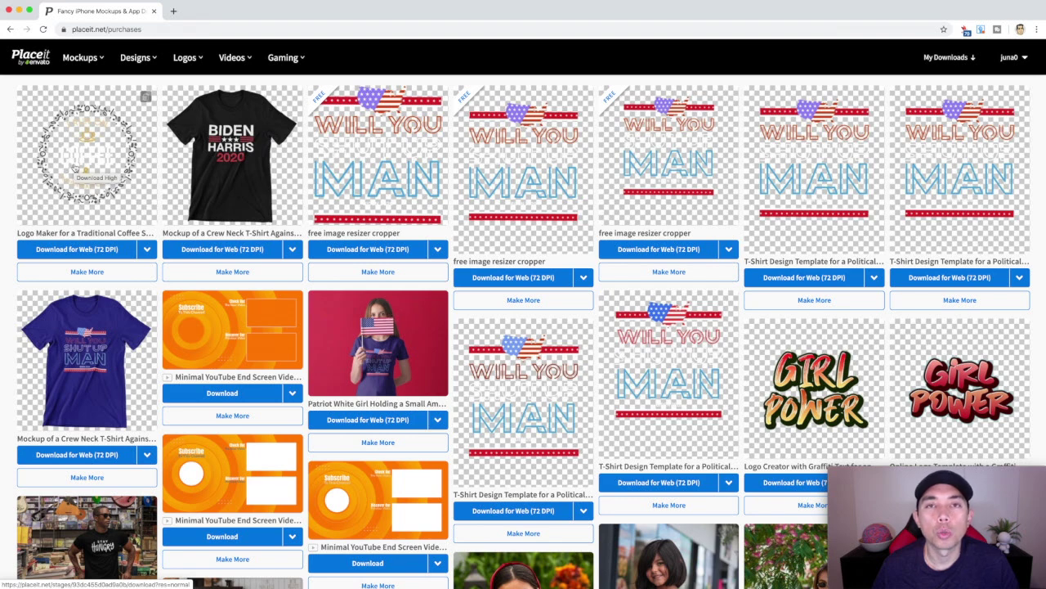
pyautogui.click(147, 249)
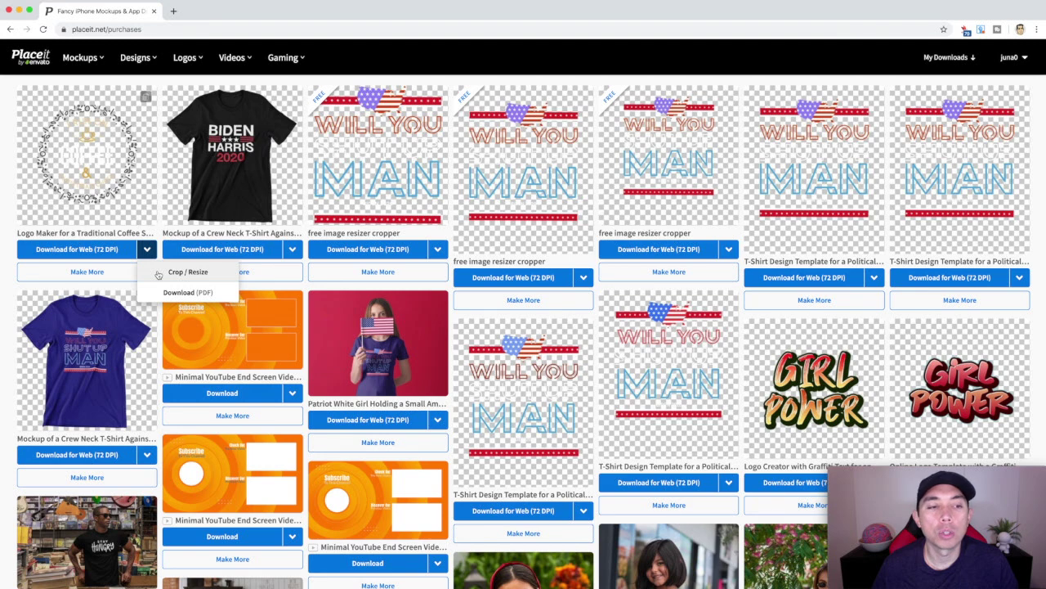
# Step: Resize the logo to 4500 × 5400 px in Crop / Resize, enlarge it slightly, and download
pyautogui.click(159, 275)
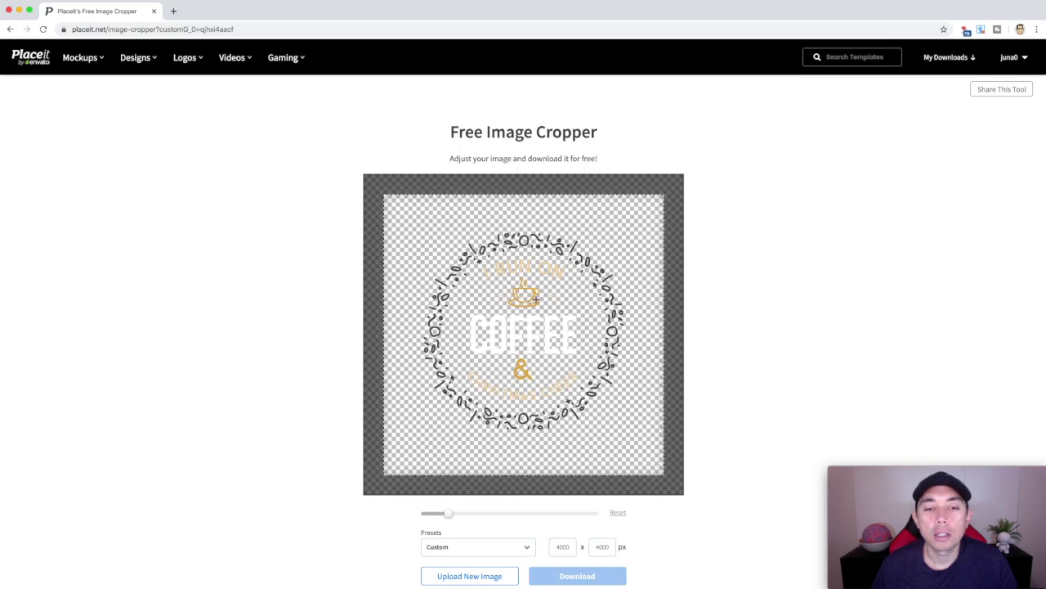
pyautogui.scroll(-2, 539, 343)
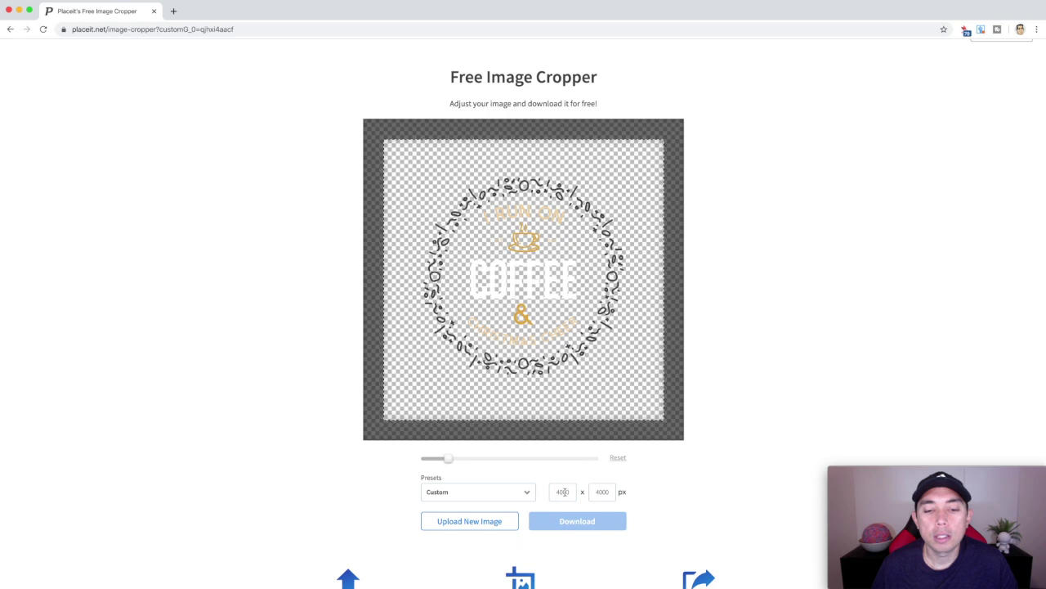
pyautogui.scroll(-2, 562, 492)
pyautogui.doubleClick(562, 413)
pyautogui.press('BackSpace')
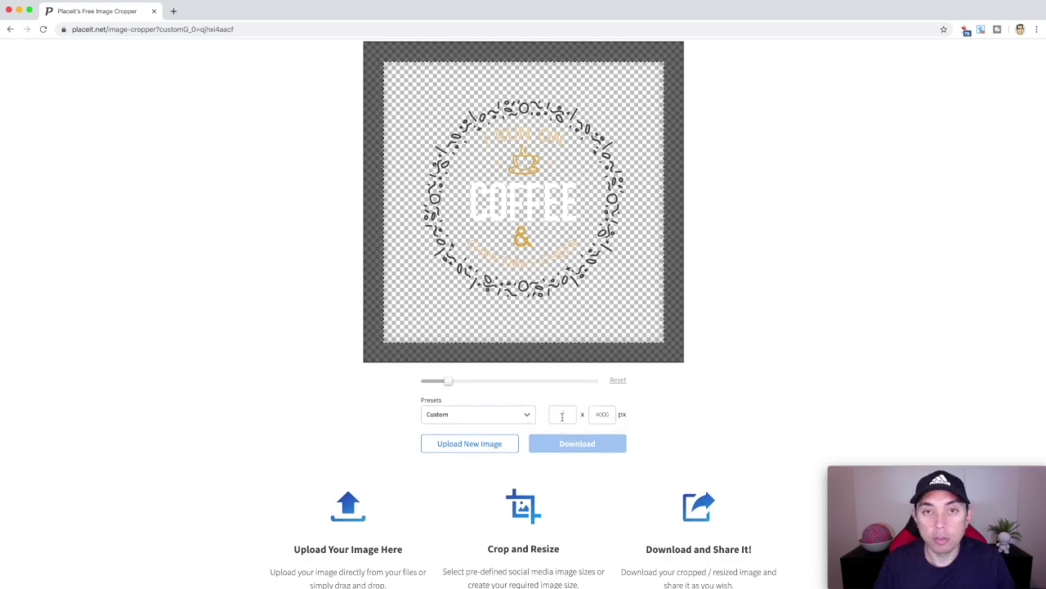
pyautogui.write('4500')
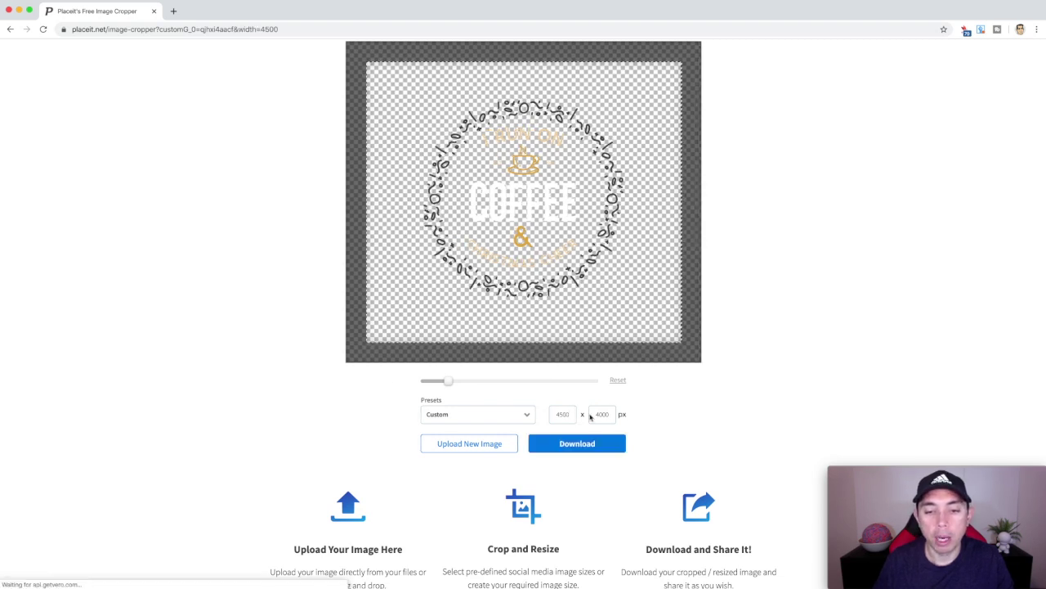
pyautogui.doubleClick(605, 413)
pyautogui.write('5400')
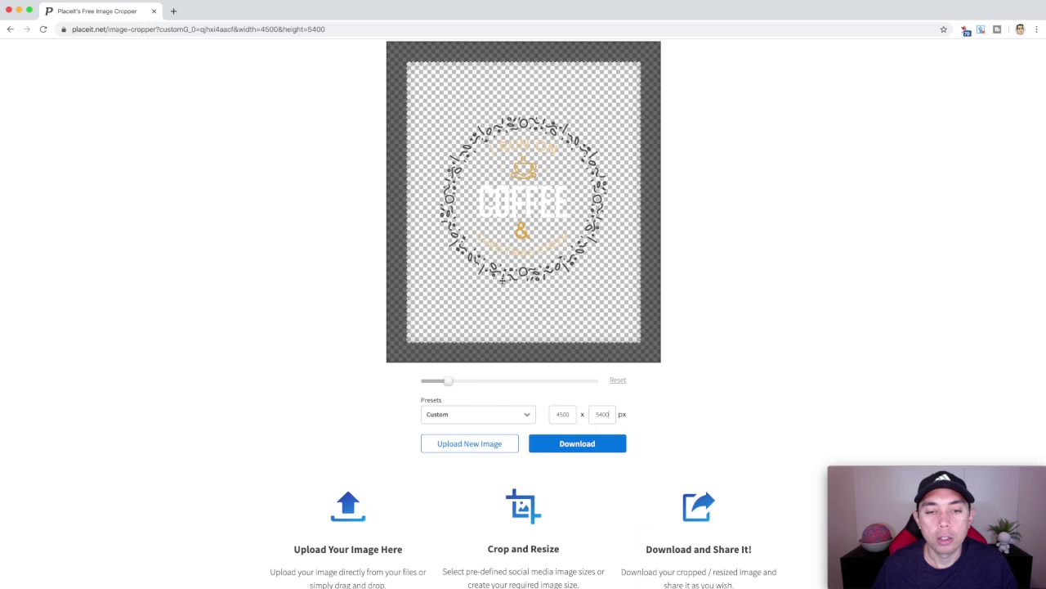
pyautogui.moveTo(449, 381); pyautogui.dragTo(454, 380)
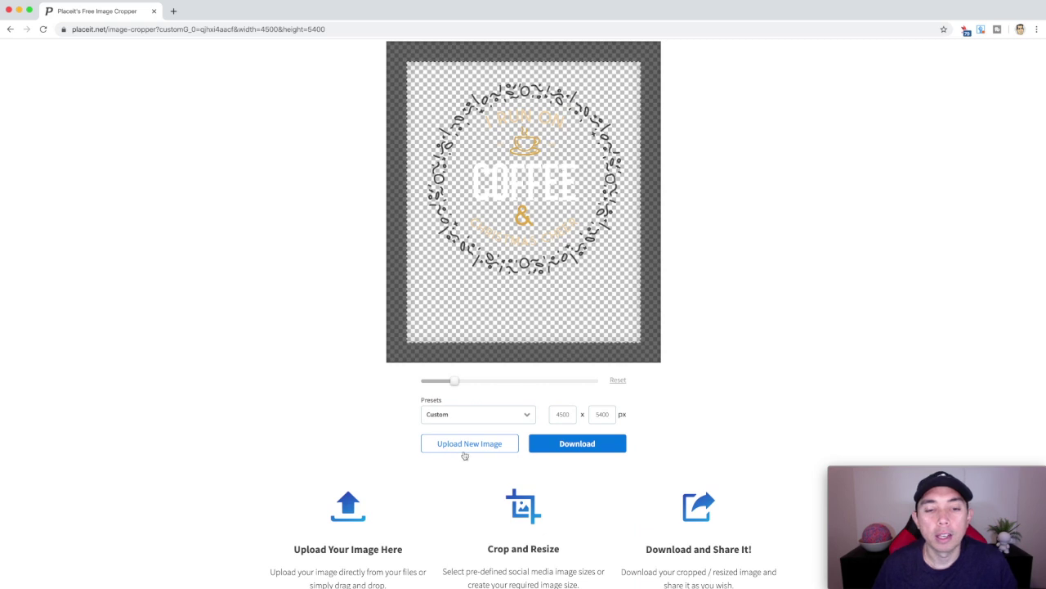
pyautogui.click(566, 447)
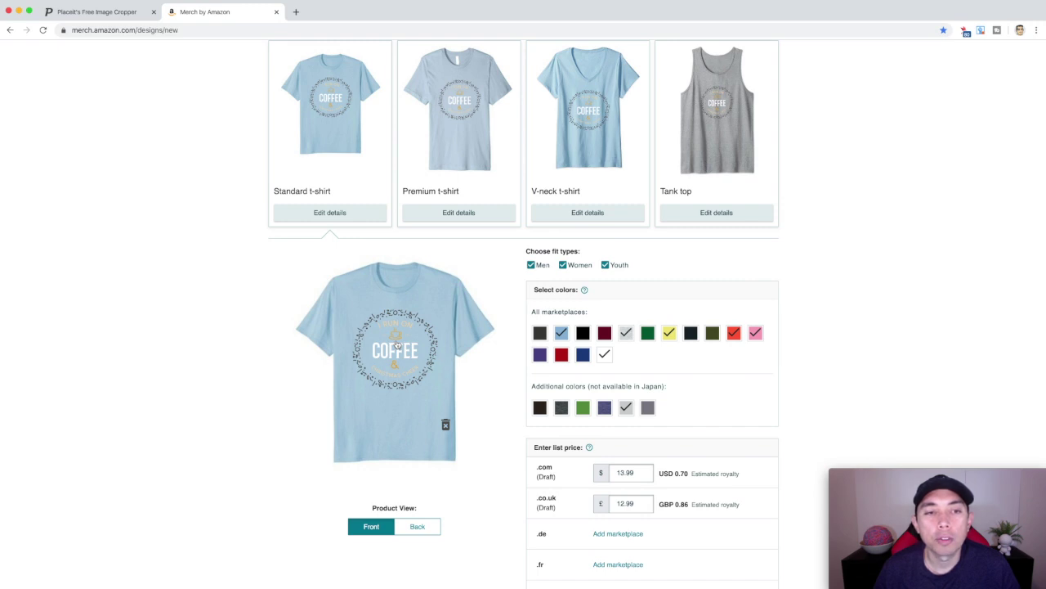
# Step: Select Black, Kelly Green, Navy and Orange; drop Asphalt, Baby Blue, Heather Grey, Daisy and Pink
pyautogui.click(539, 333)
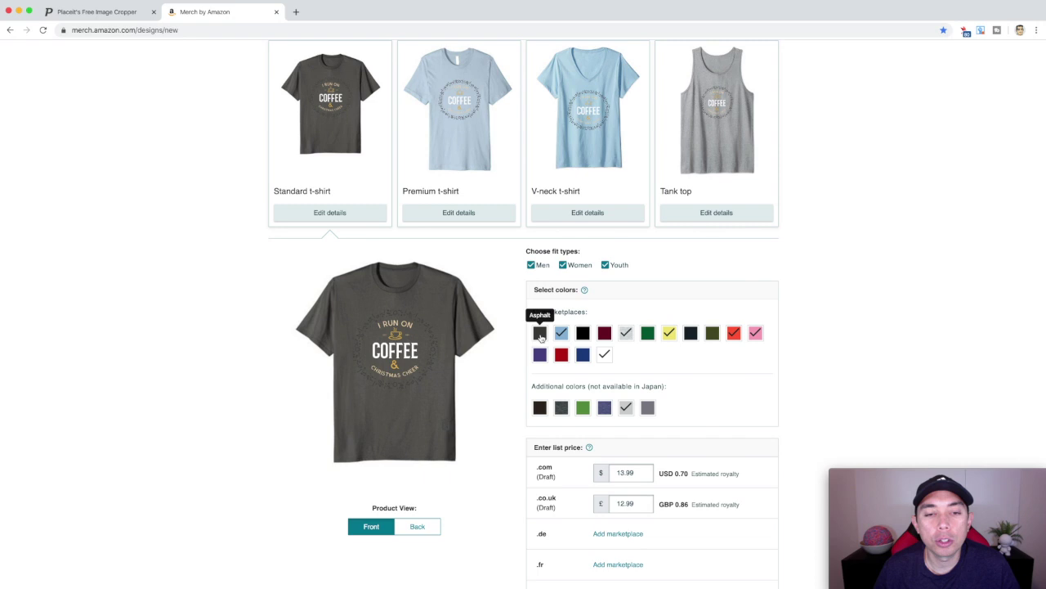
pyautogui.click(560, 333)
pyautogui.click(583, 333)
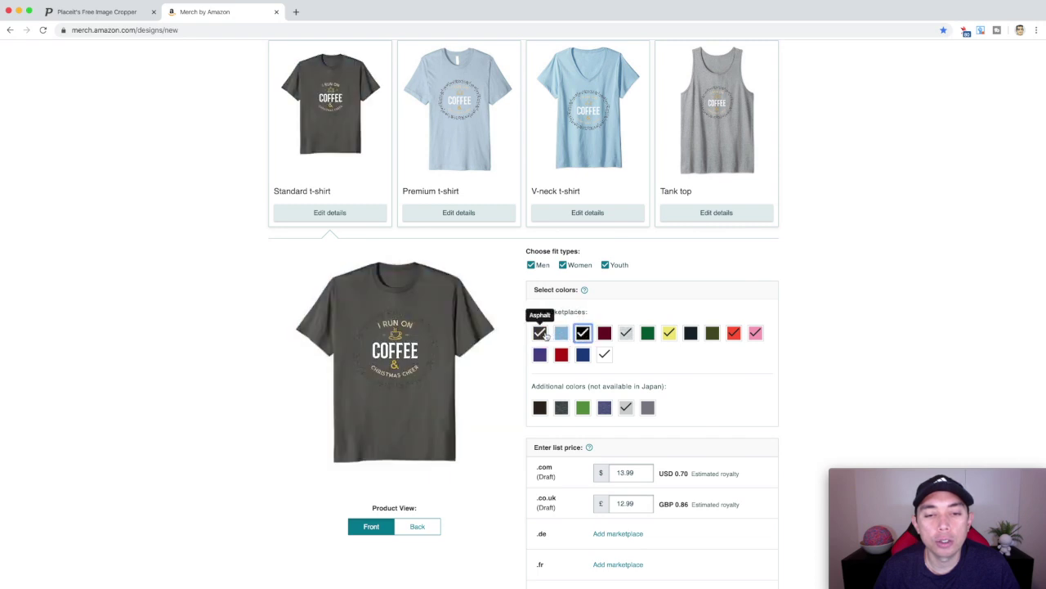
pyautogui.click(540, 333)
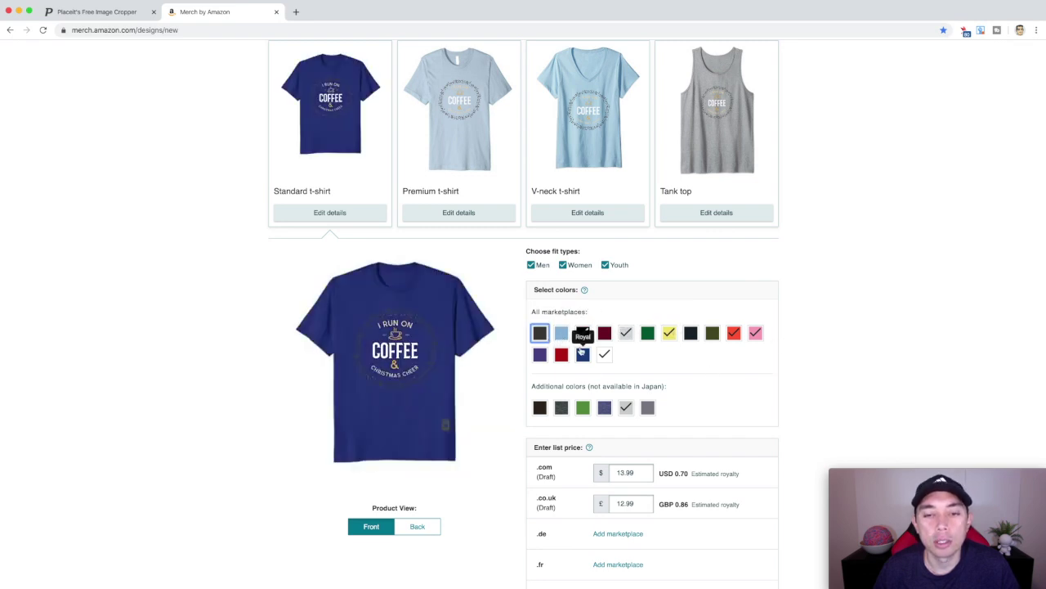
pyautogui.click(625, 333)
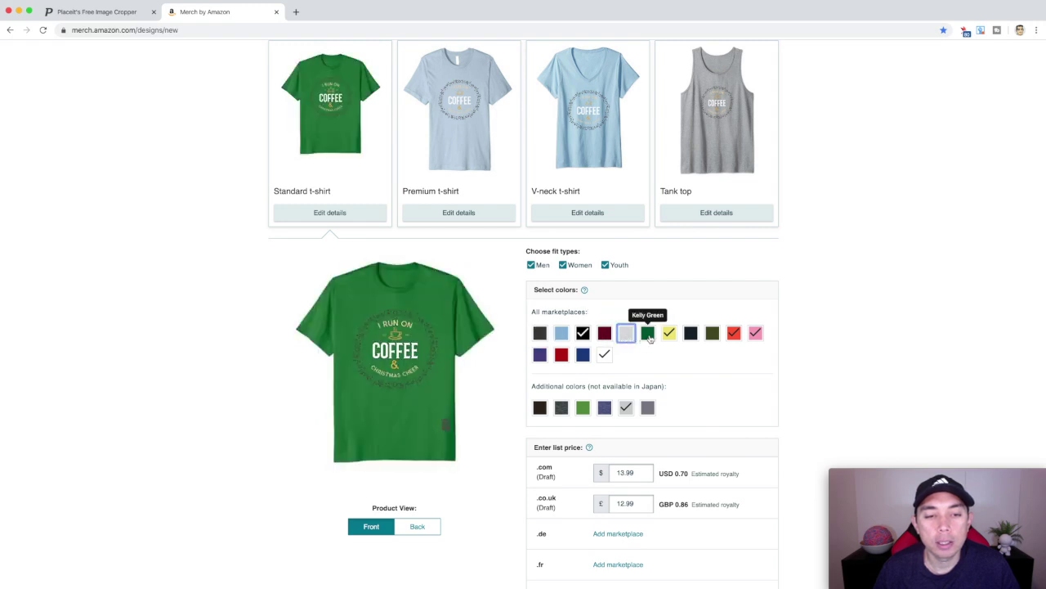
pyautogui.click(648, 335)
pyautogui.click(670, 335)
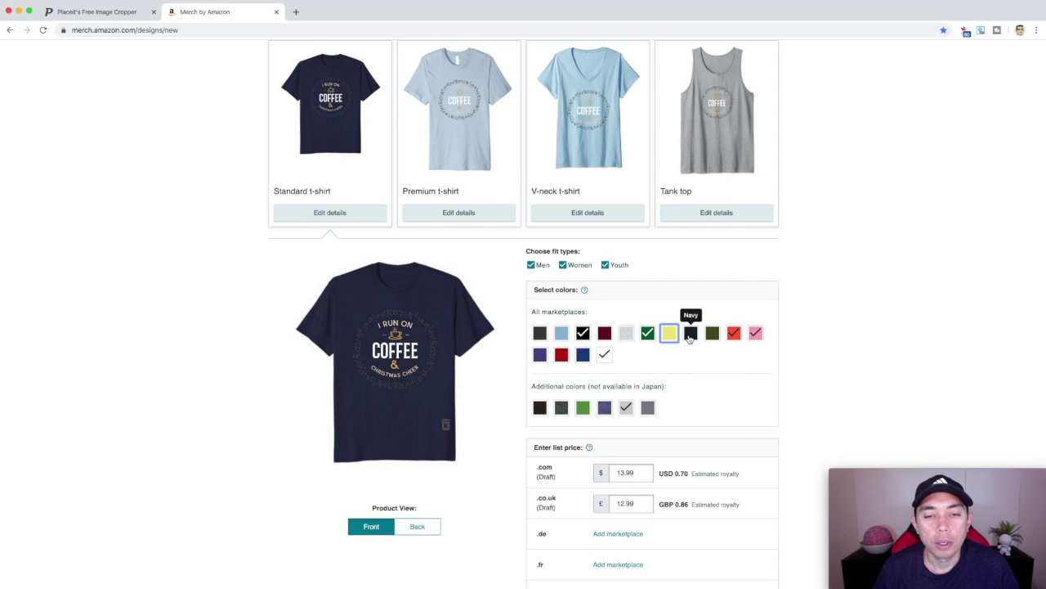
pyautogui.click(690, 335)
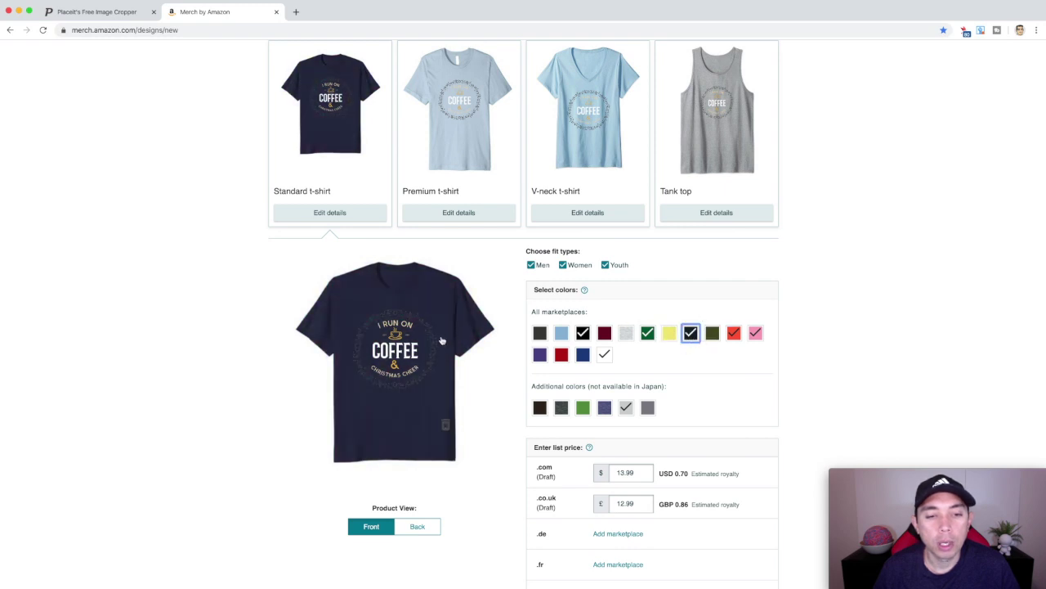
pyautogui.click(737, 336)
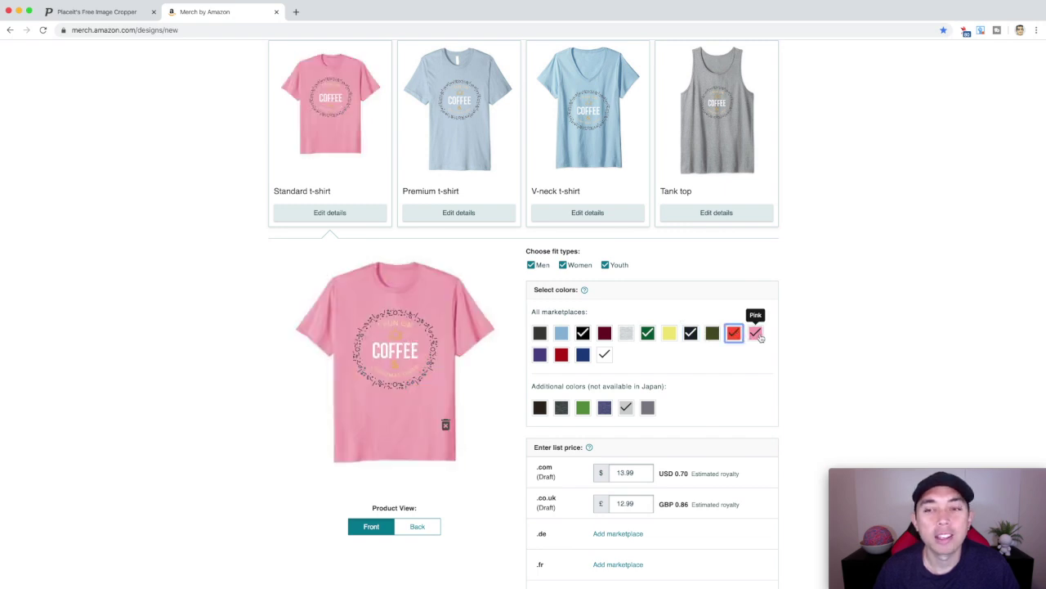
pyautogui.click(758, 335)
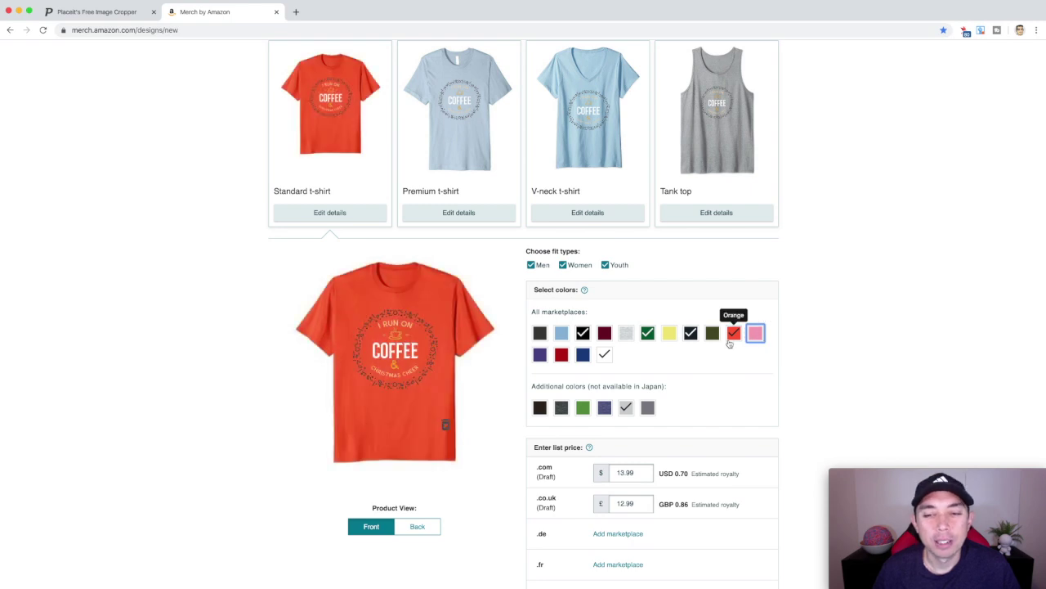
pyautogui.click(756, 336)
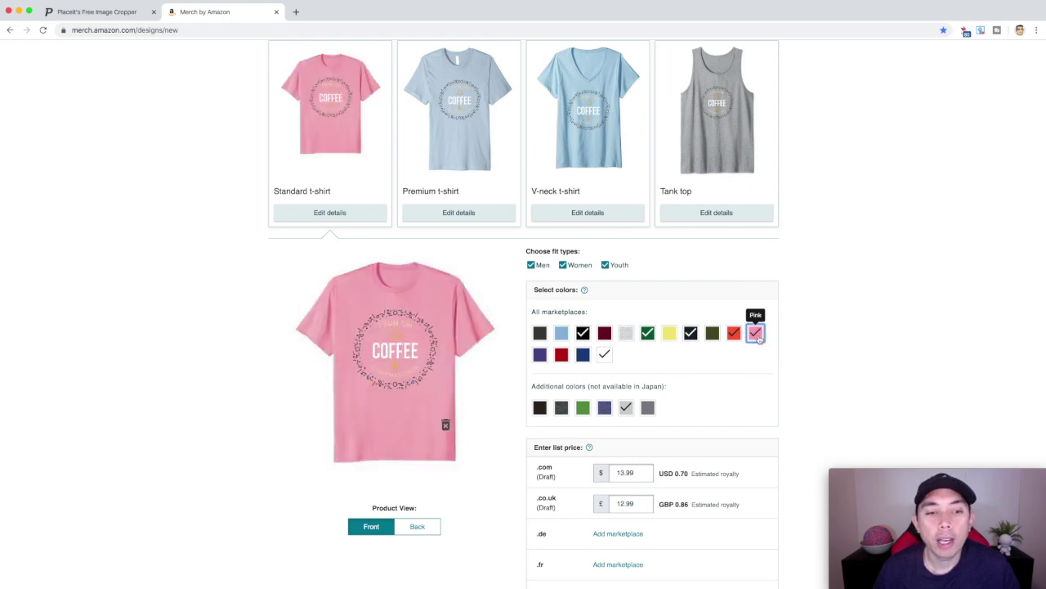
pyautogui.click(758, 337)
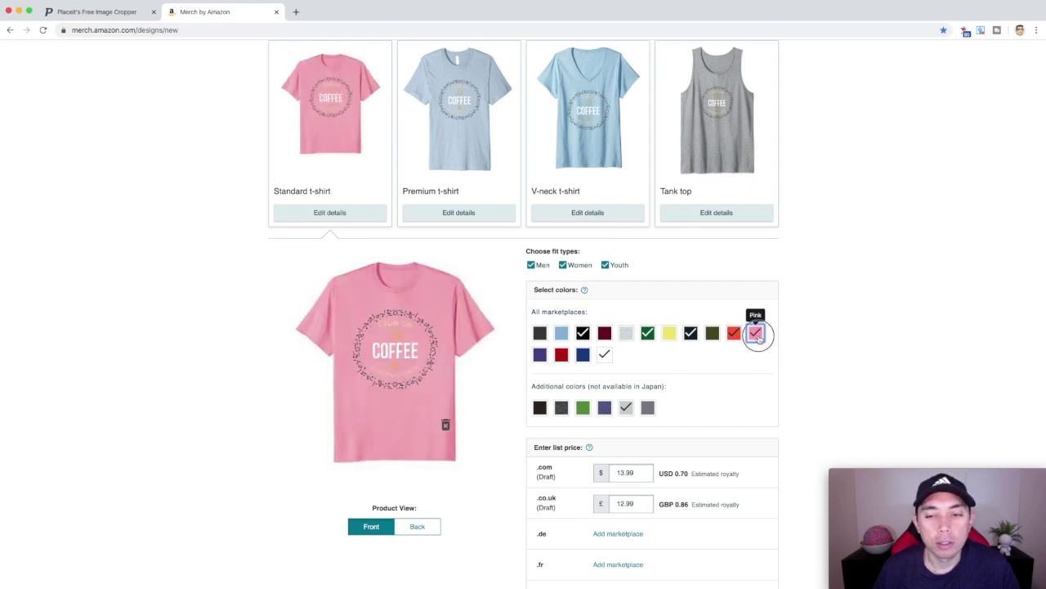
# Step: Add Red, Brown, Grass and Slate, remove White and Silver, and preview on Black
pyautogui.click(561, 354)
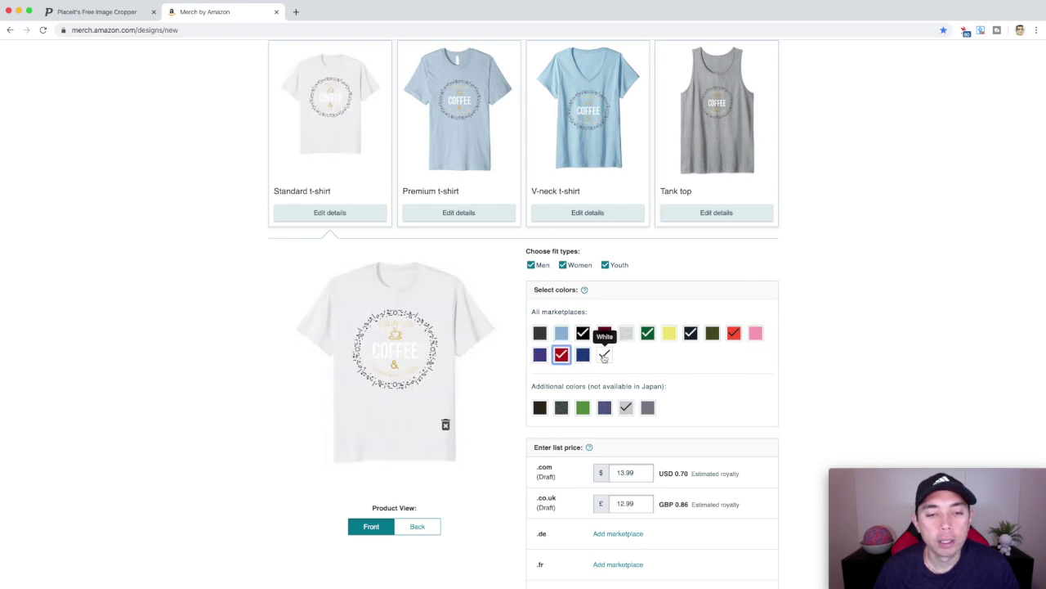
pyautogui.click(604, 355)
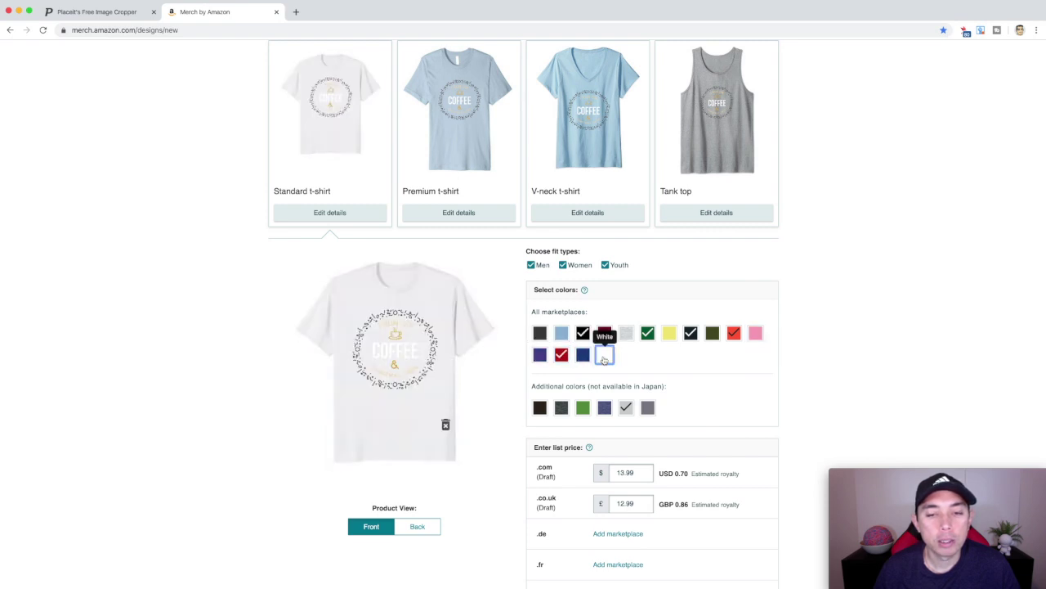
pyautogui.click(539, 408)
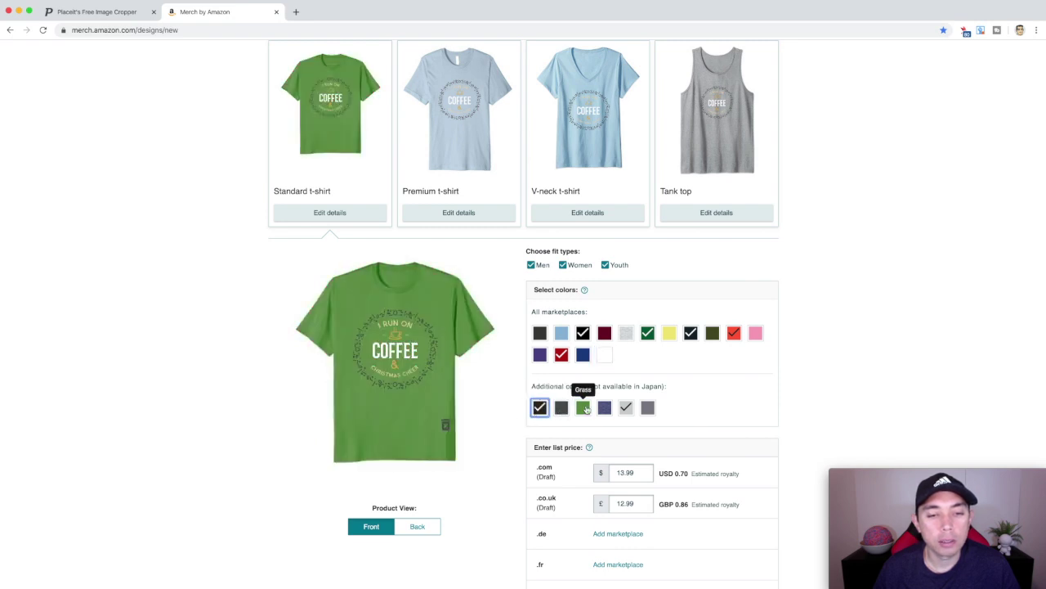
pyautogui.click(585, 408)
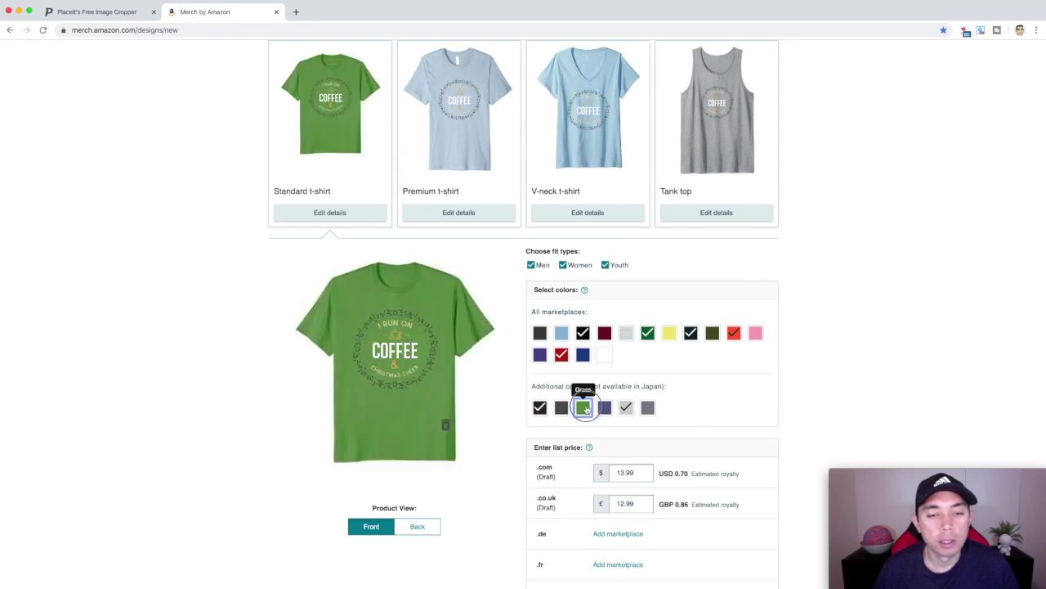
pyautogui.click(627, 408)
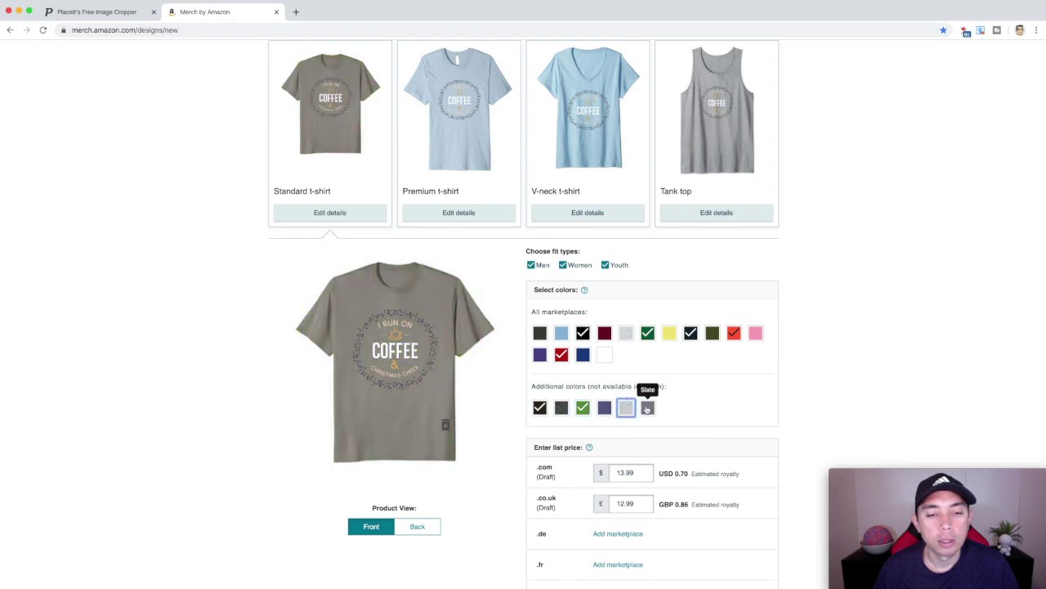
pyautogui.click(647, 408)
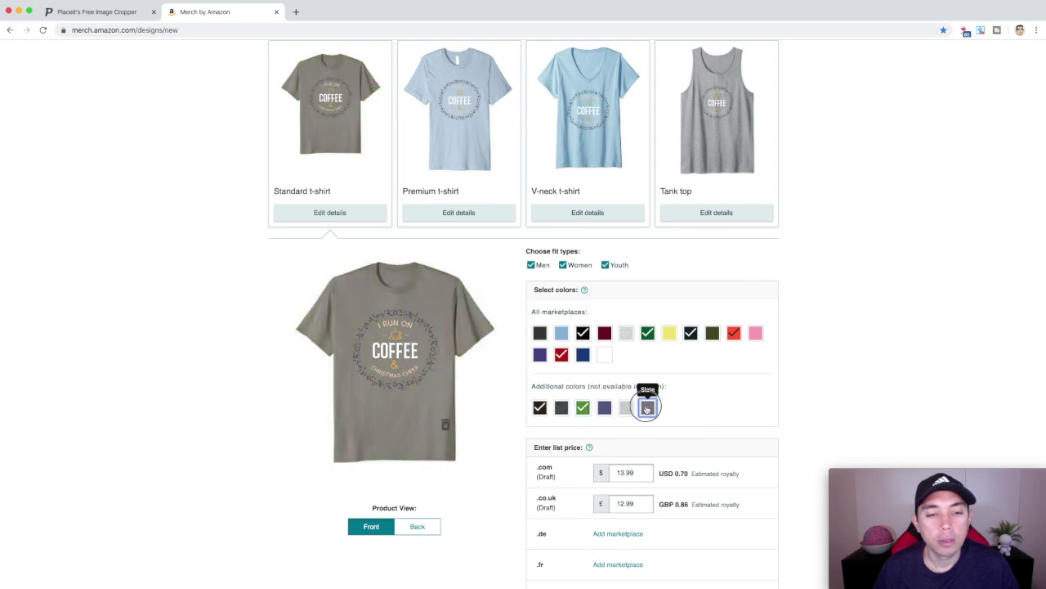
pyautogui.click(582, 333)
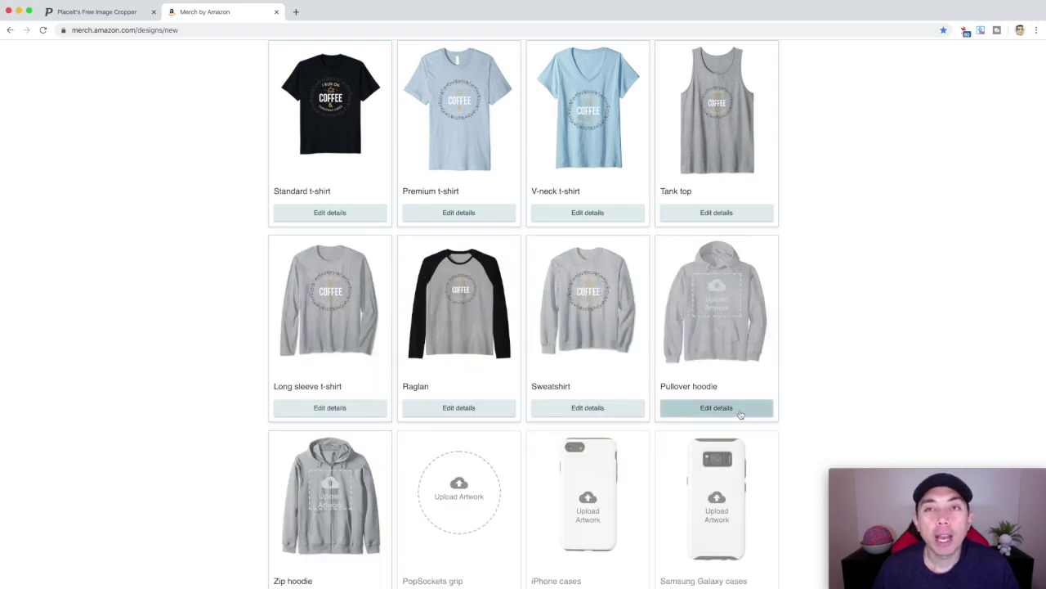
# Step: Review the Pullover hoodie's colour and price details, then return to the Placeit tab
pyautogui.click(716, 409)
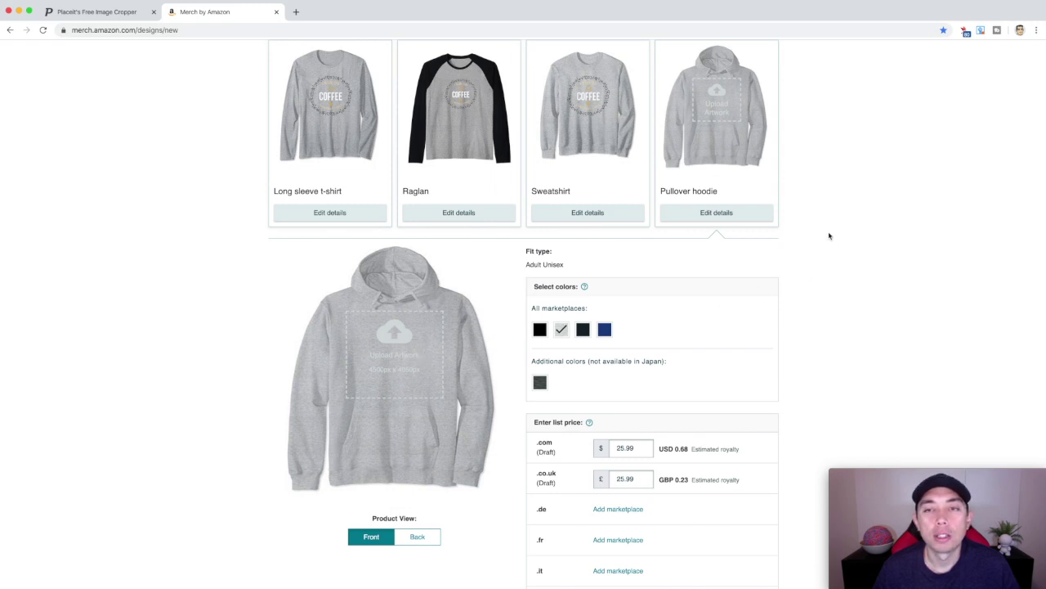
pyautogui.scroll(5, 829, 236)
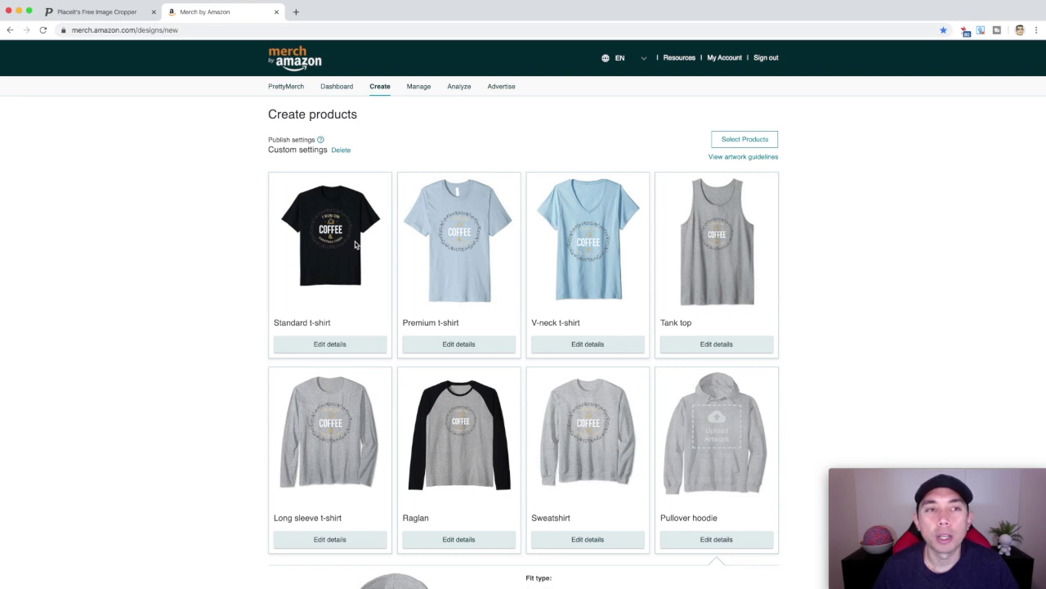
pyautogui.click(96, 12)
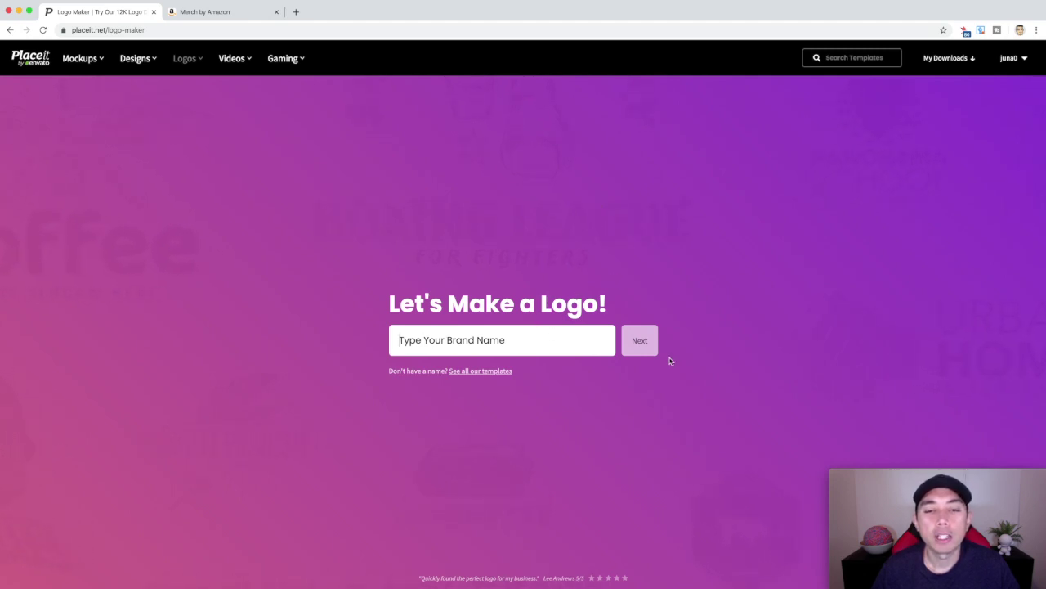
# Step: Show all logo templates and scroll the 231-page gallery down to the pagination and back up
pyautogui.click(474, 371)
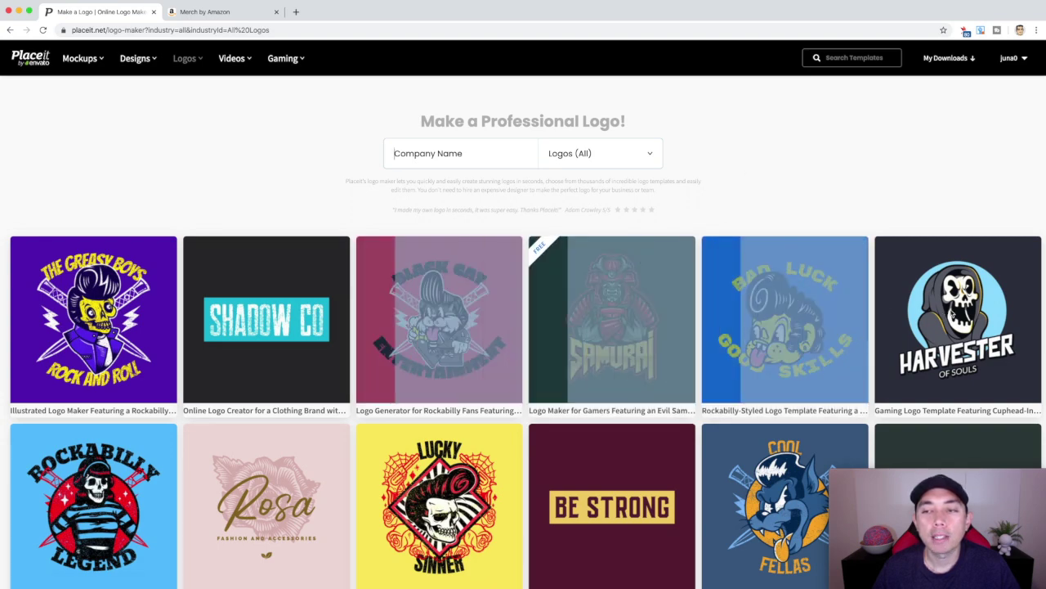
pyautogui.scroll(-5, 623, 337)
pyautogui.scroll(-4, 623, 337)
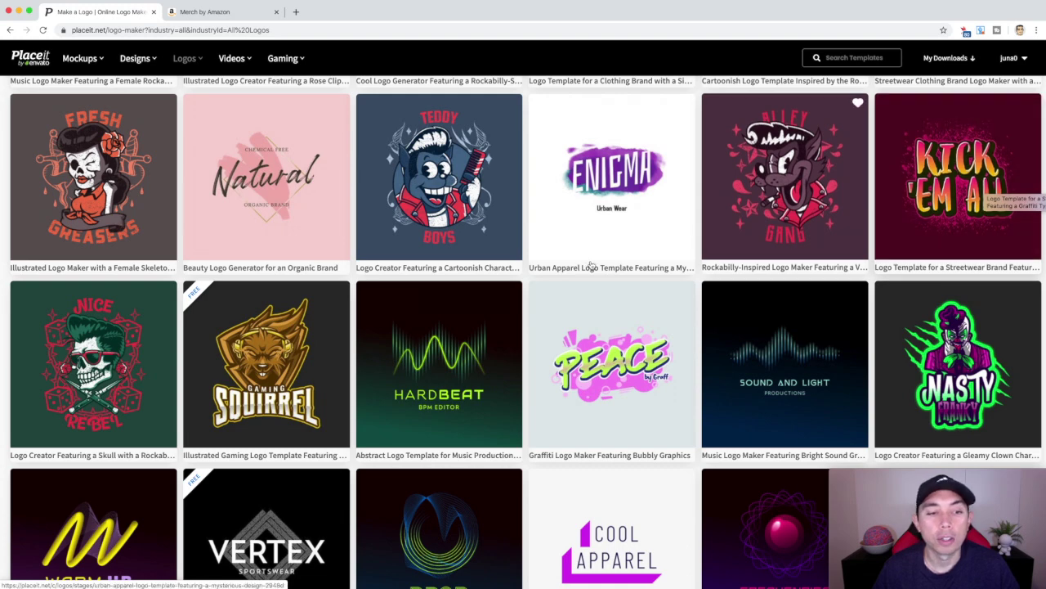
pyautogui.scroll(-1, 573, 319)
pyautogui.scroll(-5, 569, 316)
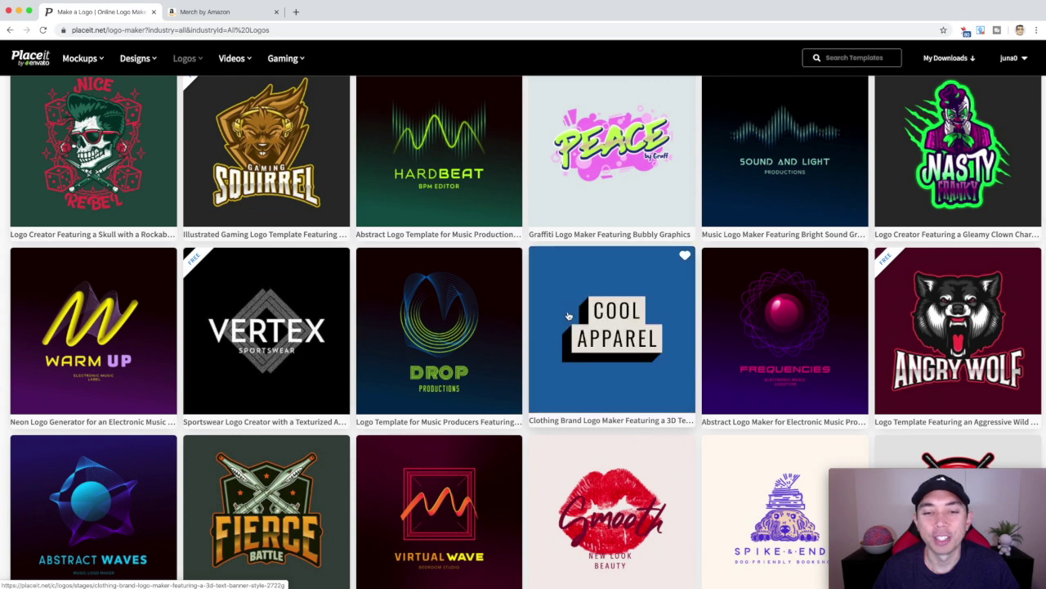
pyautogui.scroll(-2, 569, 316)
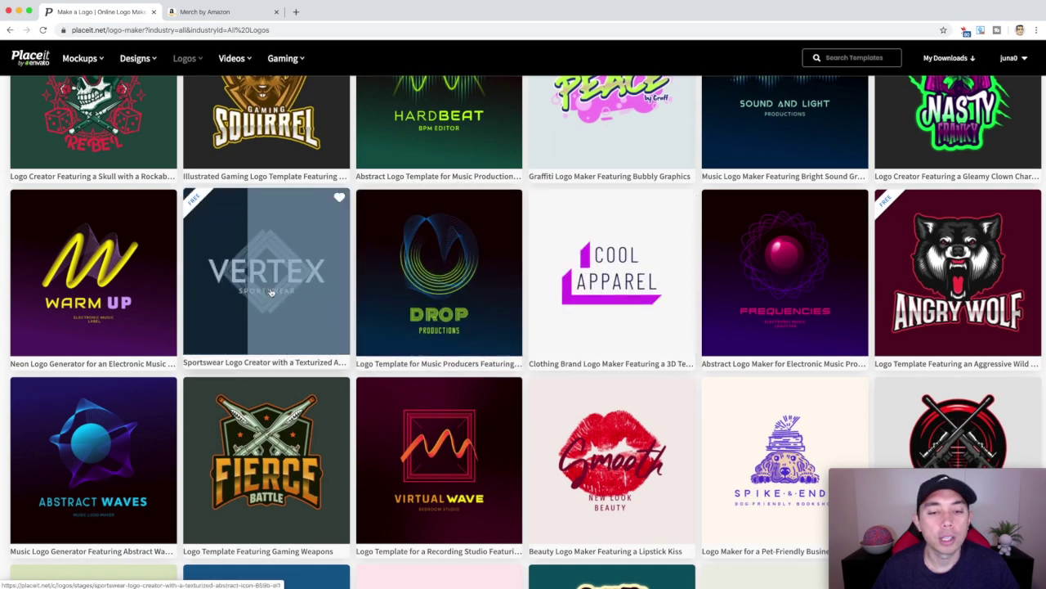
pyautogui.scroll(-5, 270, 292)
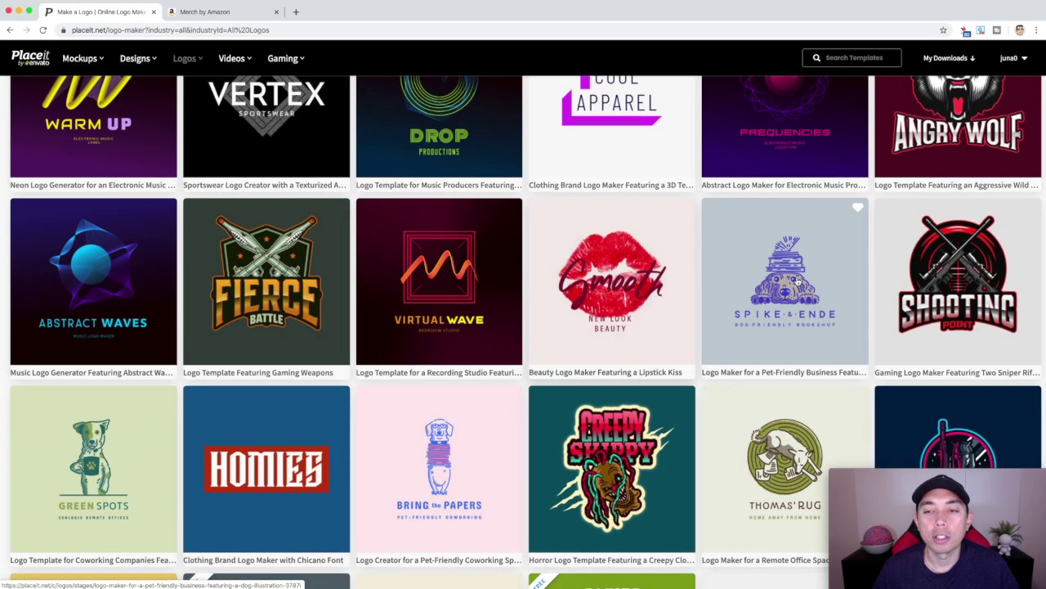
pyautogui.scroll(-7, 798, 281)
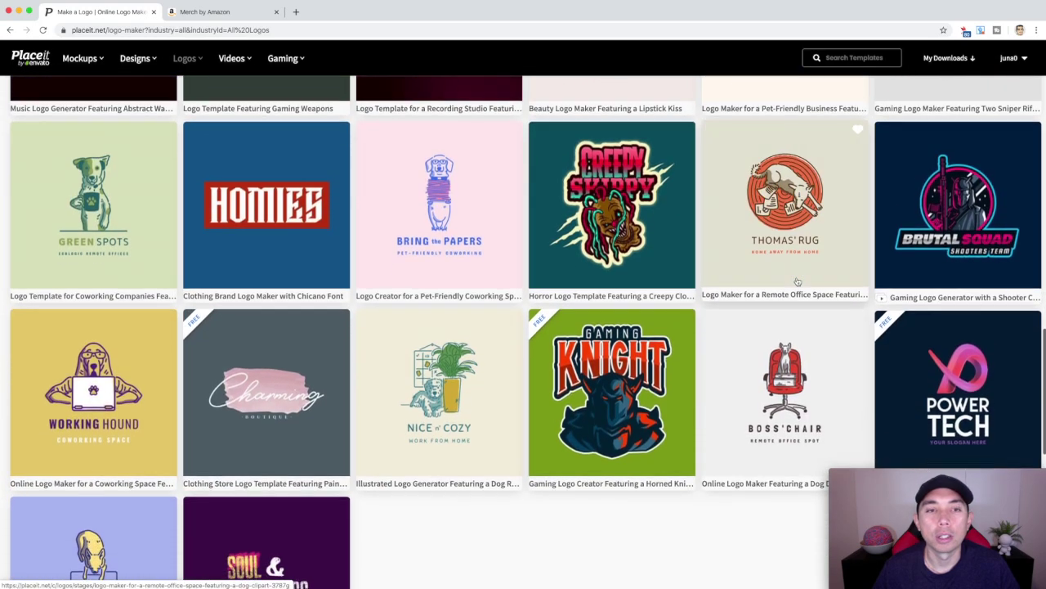
pyautogui.scroll(-1, 797, 280)
pyautogui.scroll(1, 654, 245)
pyautogui.scroll(-1, 464, 212)
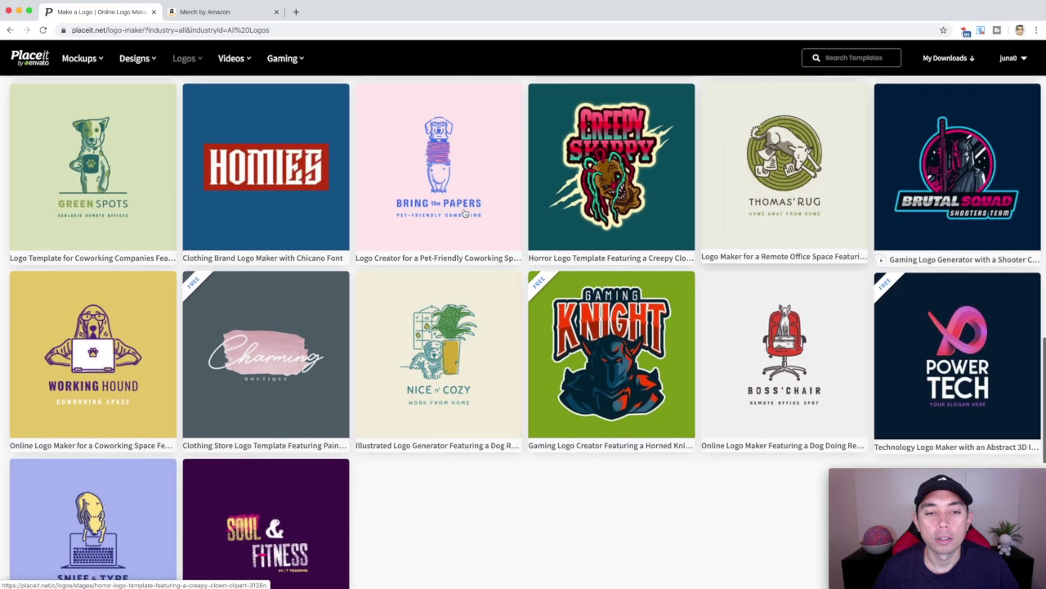
pyautogui.scroll(-6, 299, 367)
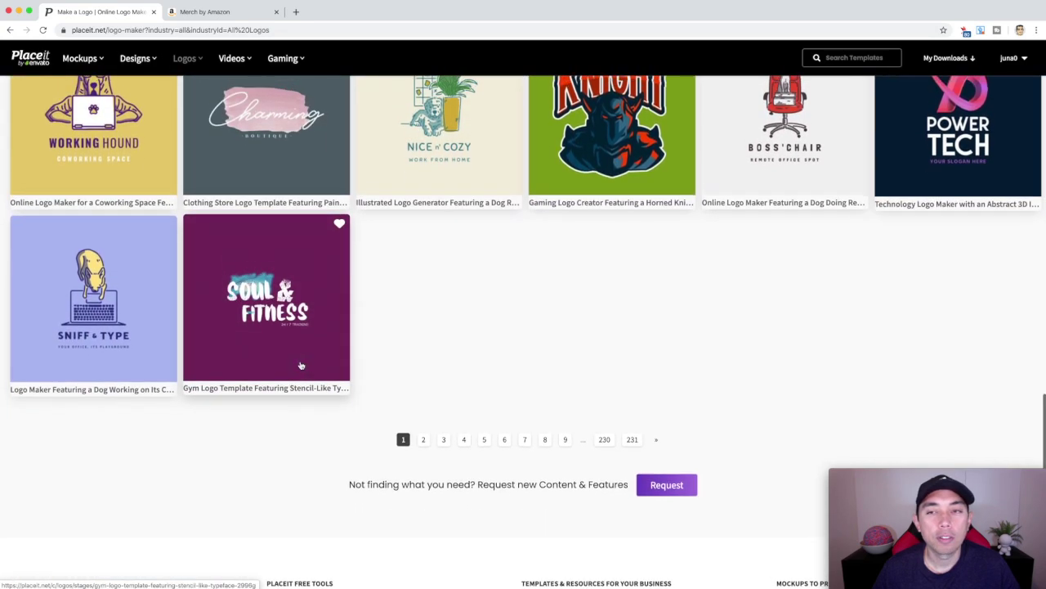
pyautogui.scroll(8, 301, 366)
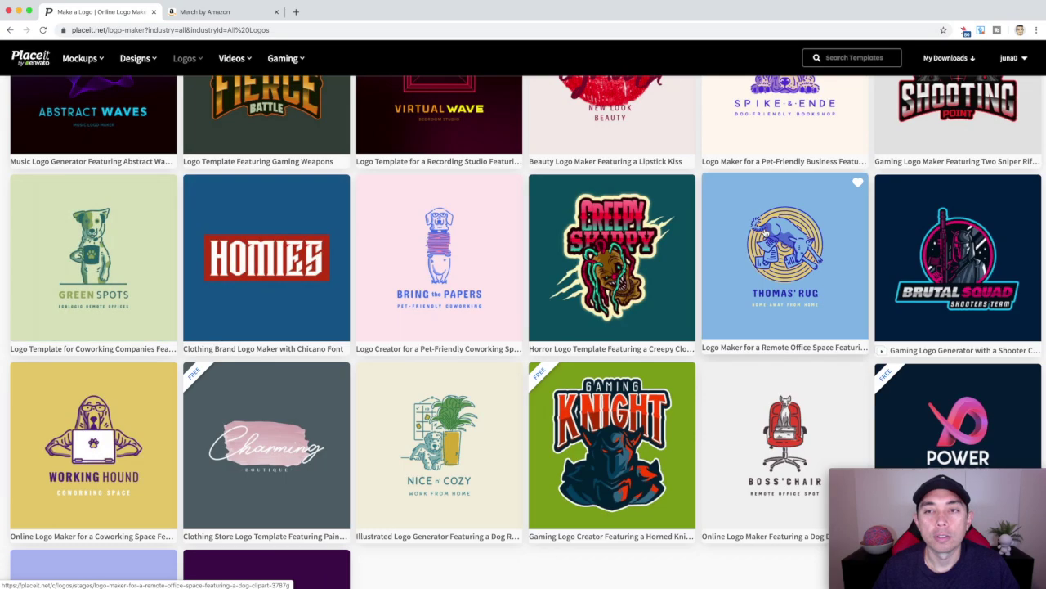
pyautogui.scroll(10, 765, 233)
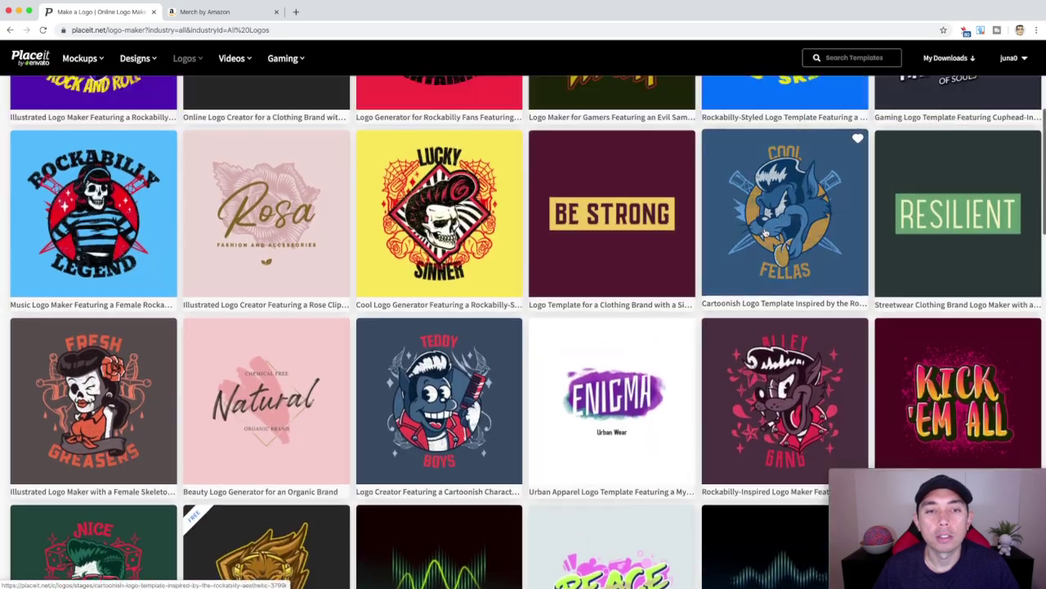
pyautogui.scroll(6, 764, 233)
# Step: Go to the free logo templates listing from the Logos menu
pyautogui.moveTo(155, 63)
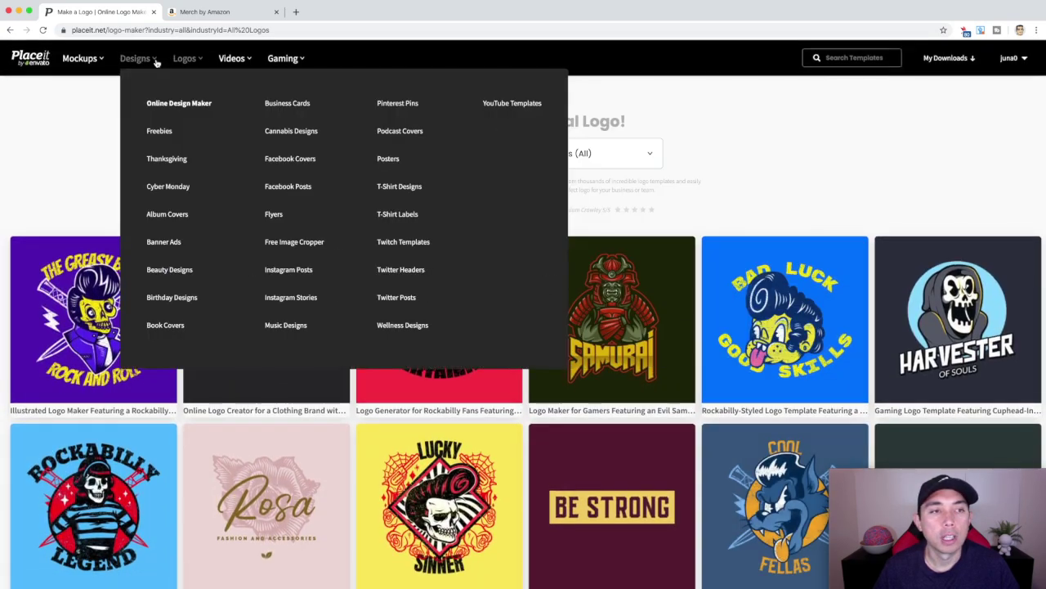
pyautogui.moveTo(212, 58)
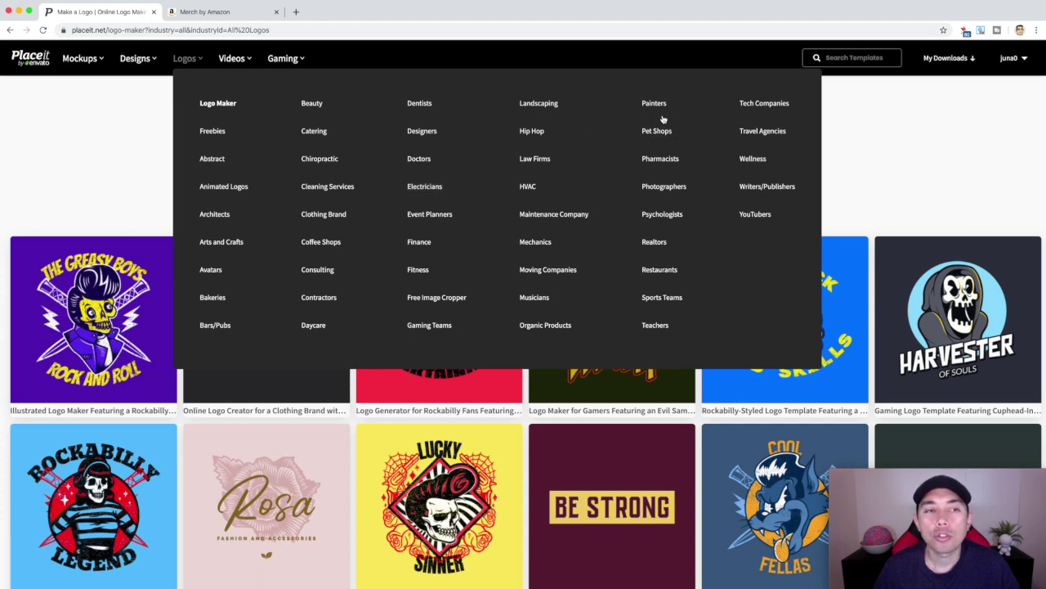
pyautogui.click(212, 131)
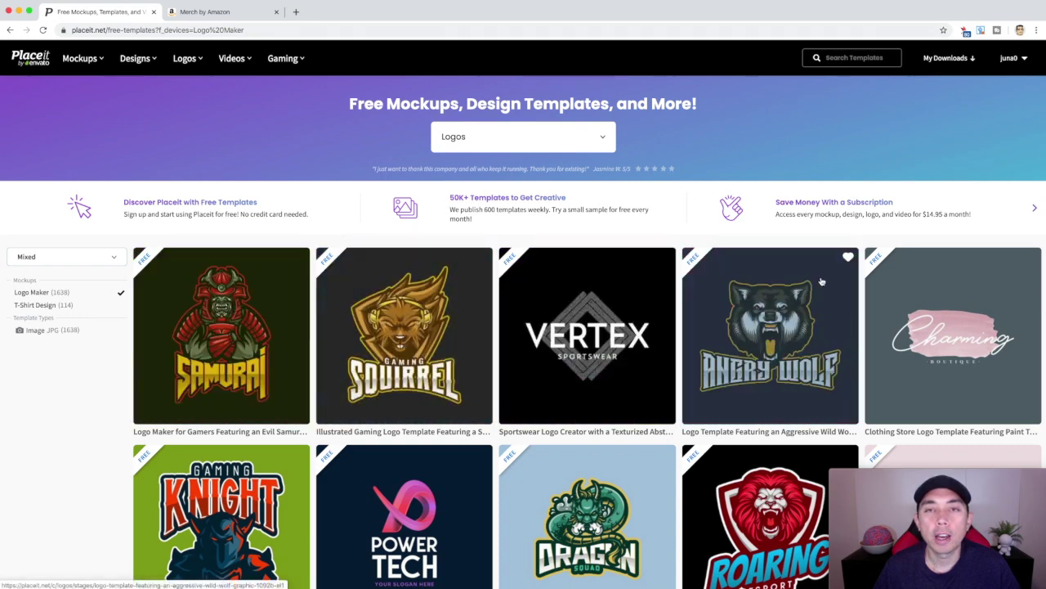
# Step: Scroll through the free logo grid and move to page 2 of the templates
pyautogui.scroll(-2, 689, 212)
pyautogui.scroll(-5, 670, 164)
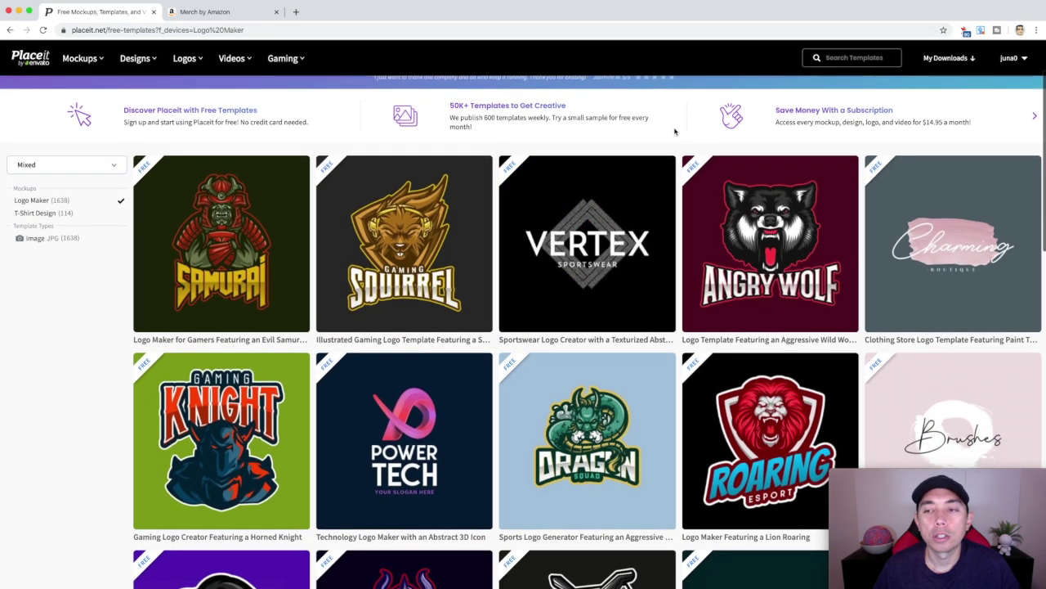
pyautogui.scroll(-6, 710, 201)
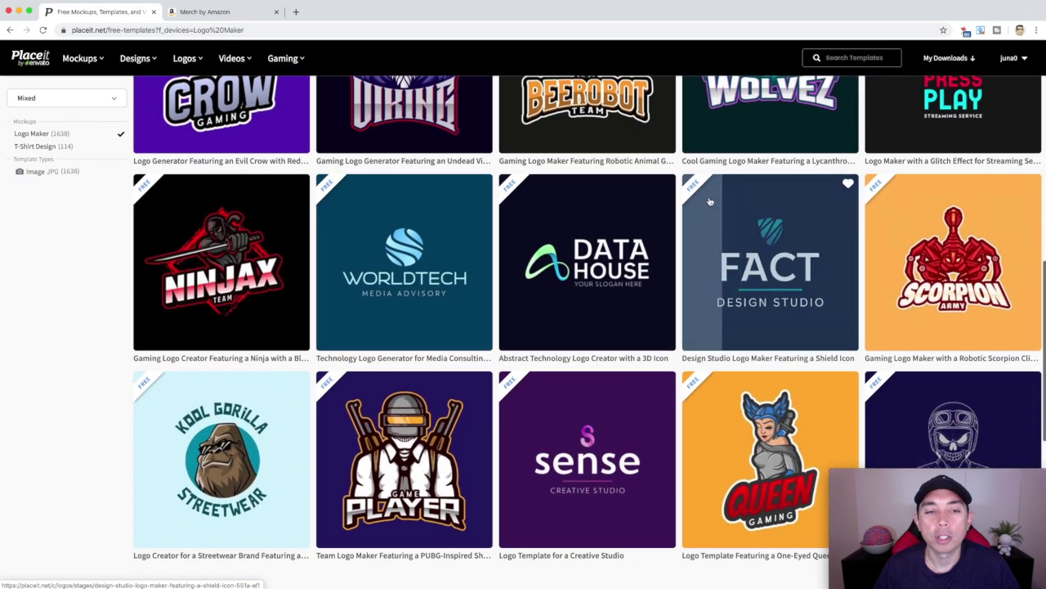
pyautogui.scroll(-4, 623, 337)
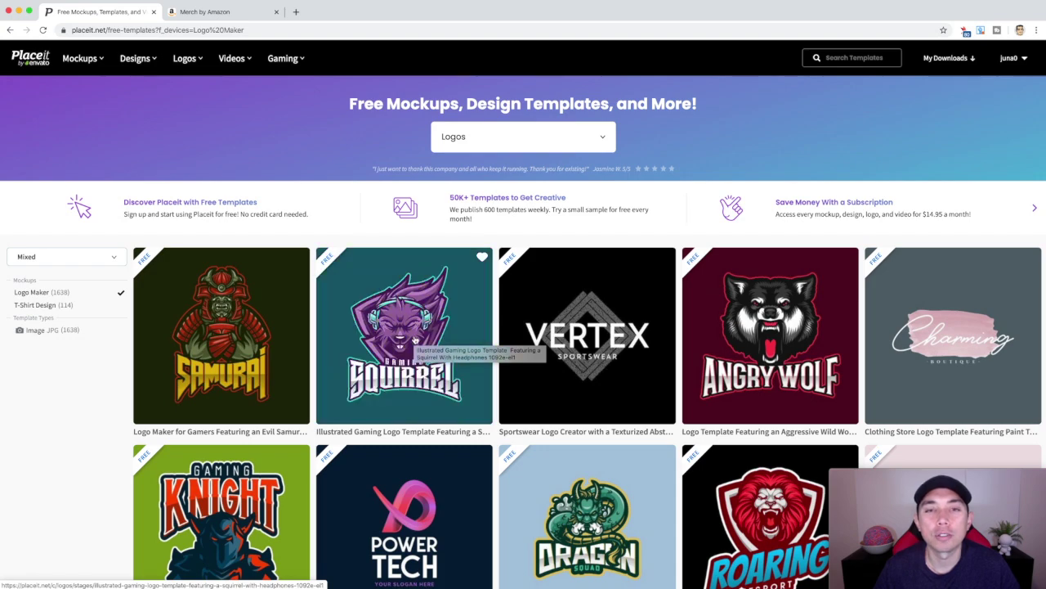
pyautogui.scroll(-3, 709, 270)
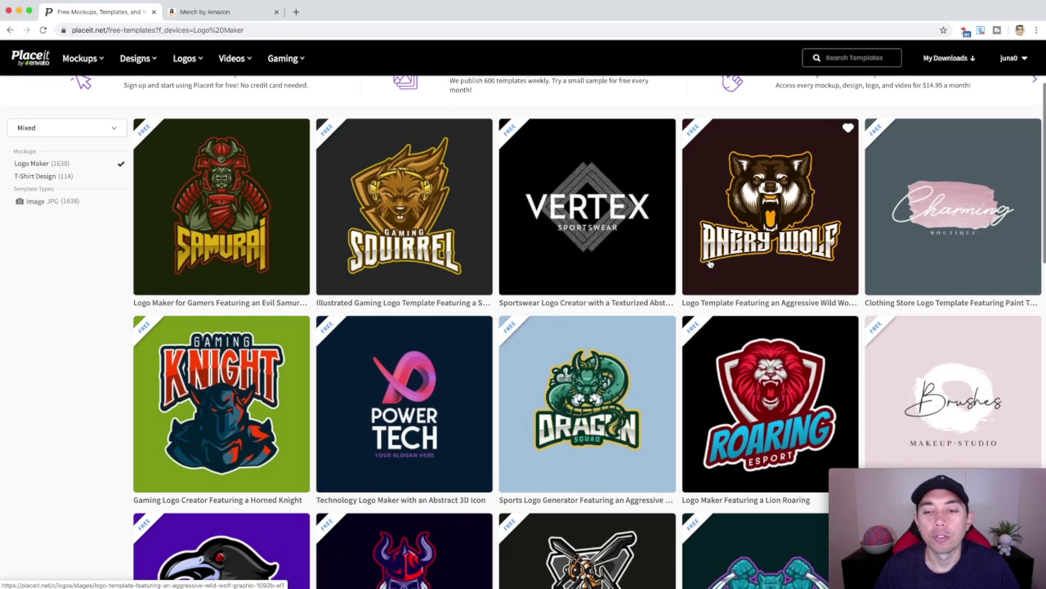
pyautogui.scroll(-15, 710, 263)
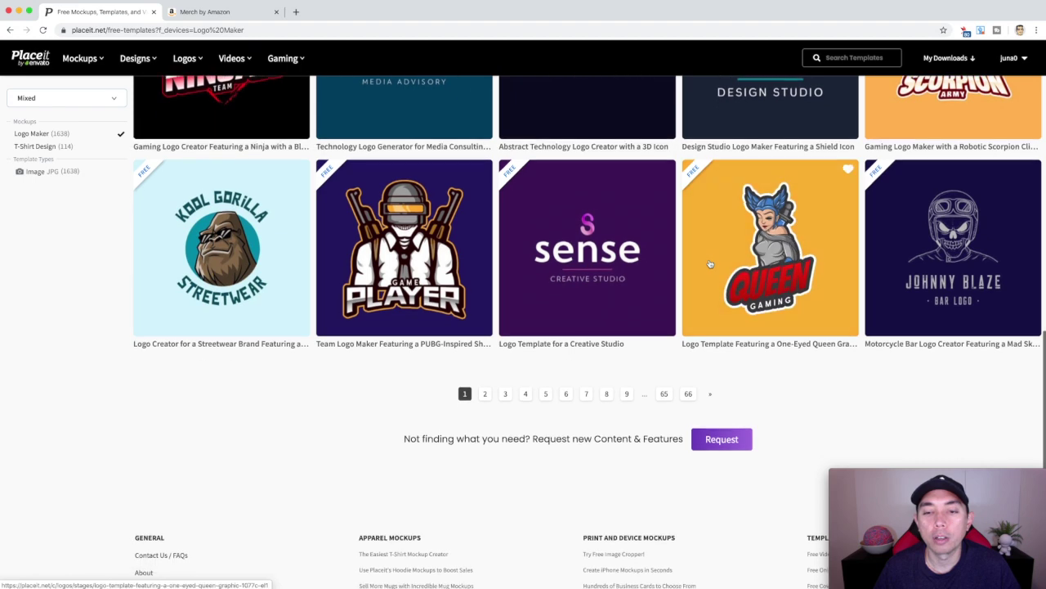
pyautogui.click(484, 394)
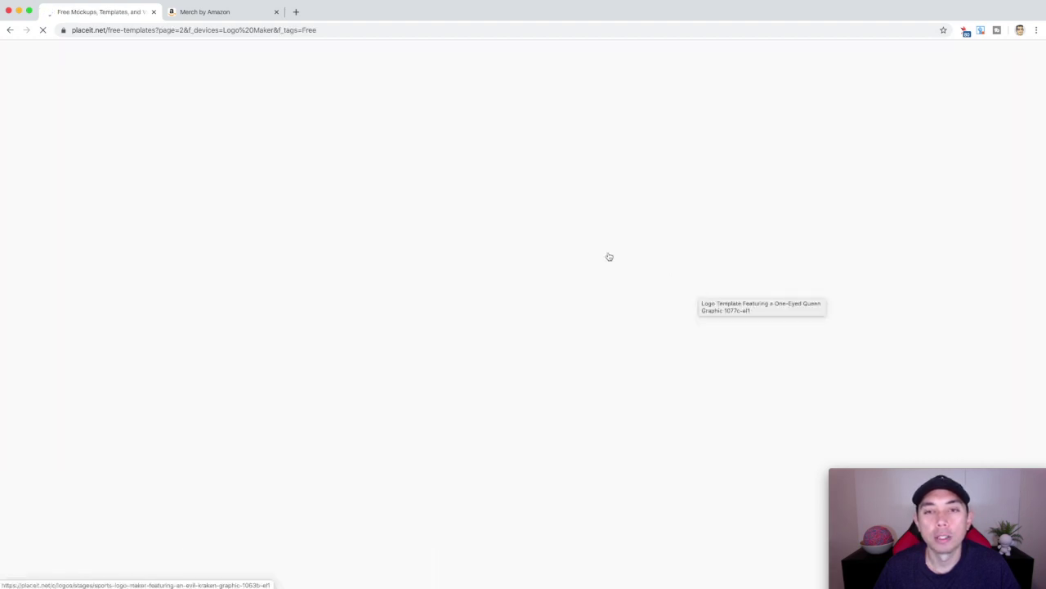
# Step: Browse the page 2 free logo designs, then scroll back to the top
pyautogui.scroll(-2, 609, 256)
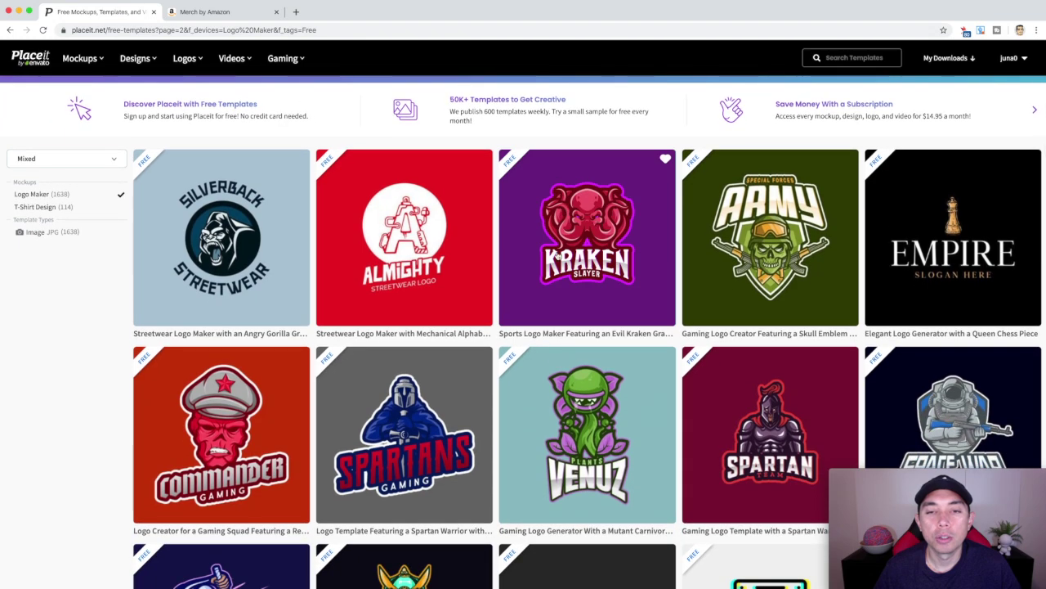
pyautogui.scroll(-5, 578, 245)
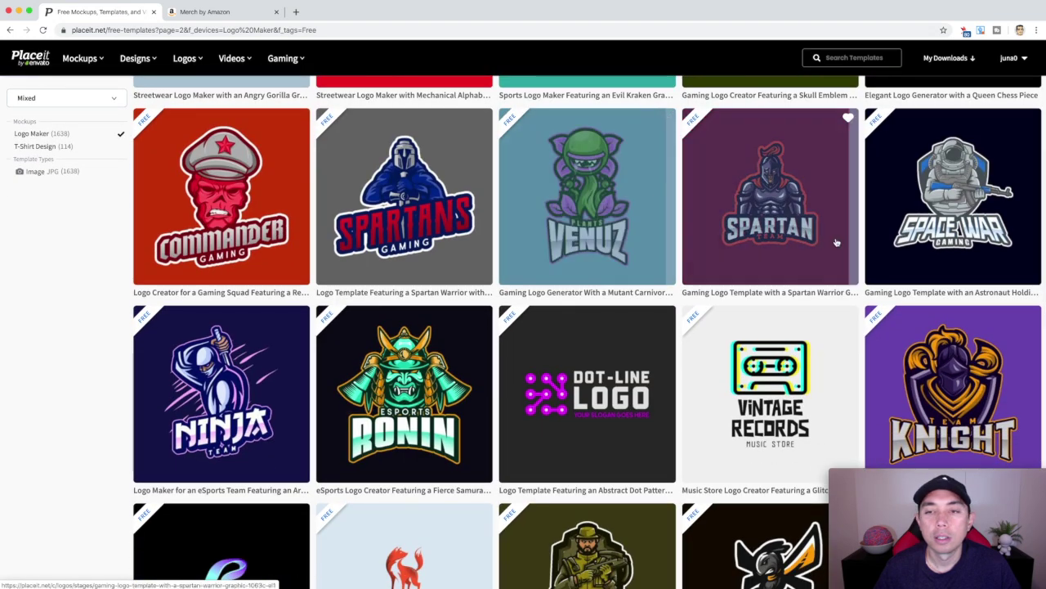
pyautogui.scroll(-4, 836, 242)
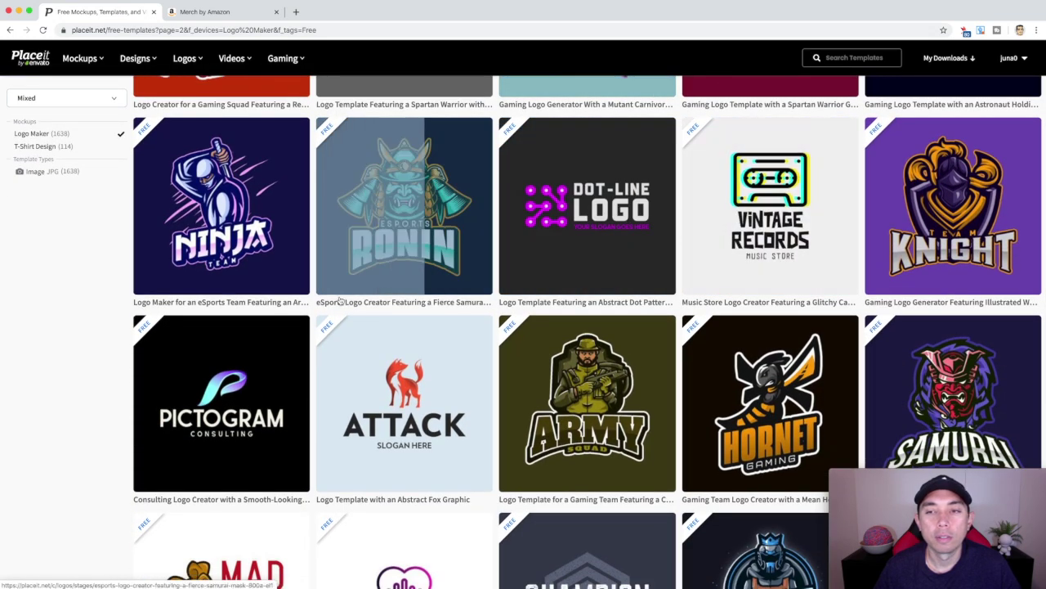
pyautogui.scroll(-8, 339, 301)
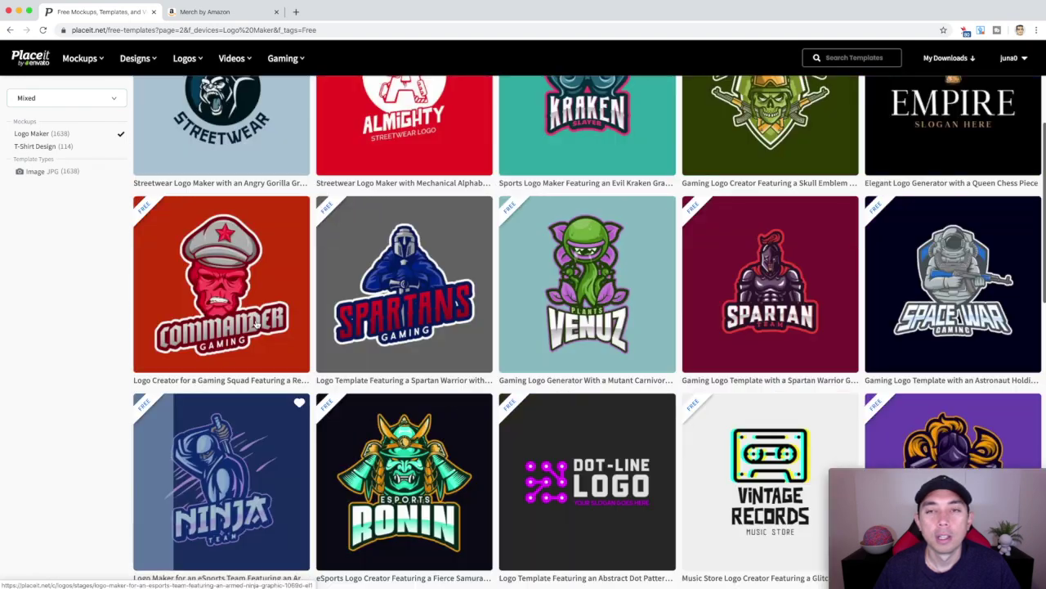
pyautogui.scroll(5, 256, 325)
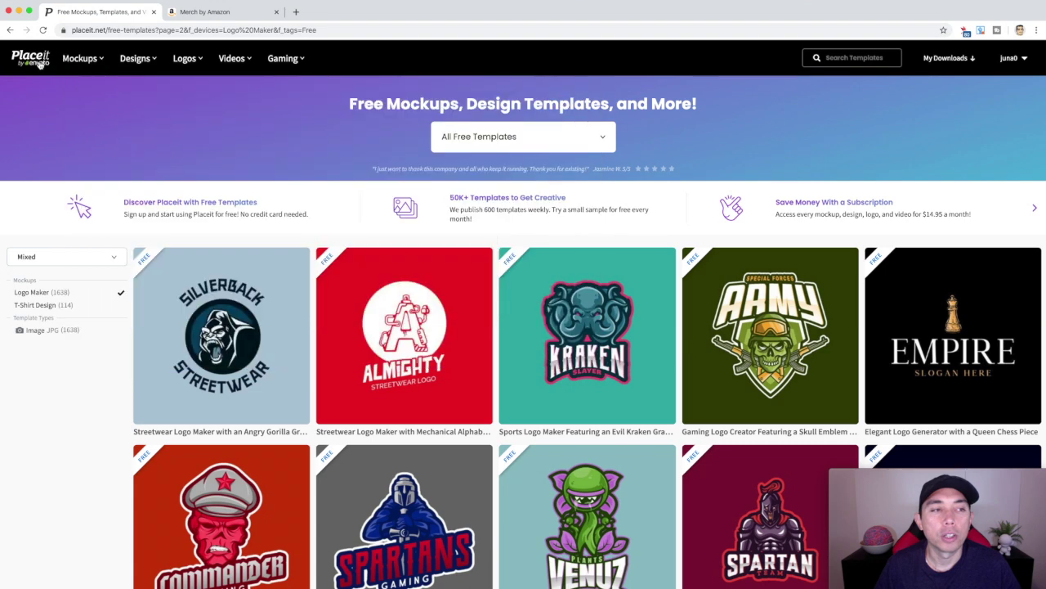
pyautogui.moveTo(186, 59)
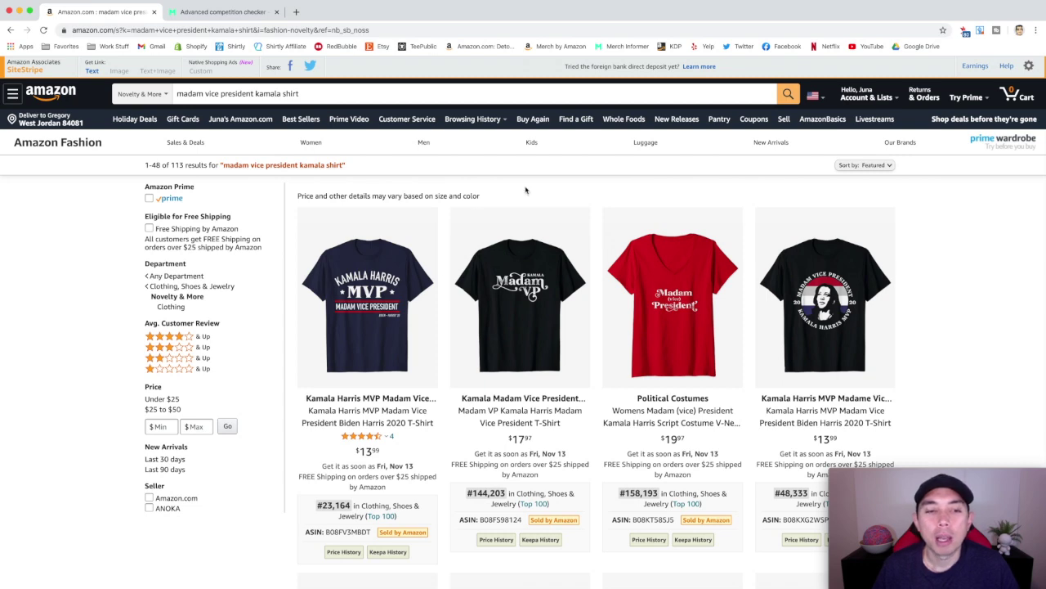
# Step: Check the Kamala shirt listings' product details and sales ranks, then view the competition checker results
pyautogui.moveTo(359, 317)
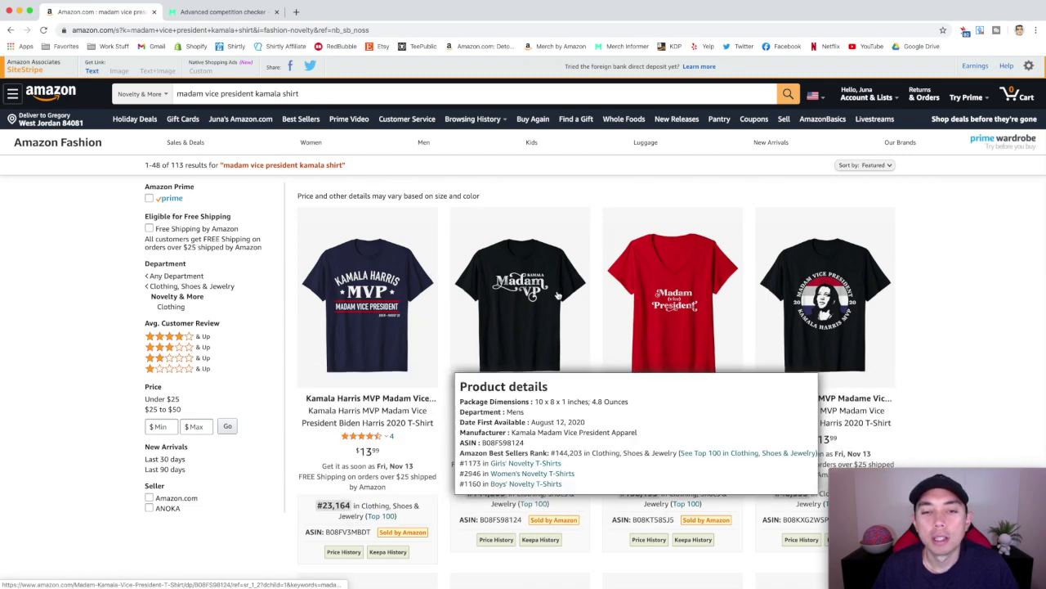
pyautogui.moveTo(785, 268)
pyautogui.scroll(-3, 742, 262)
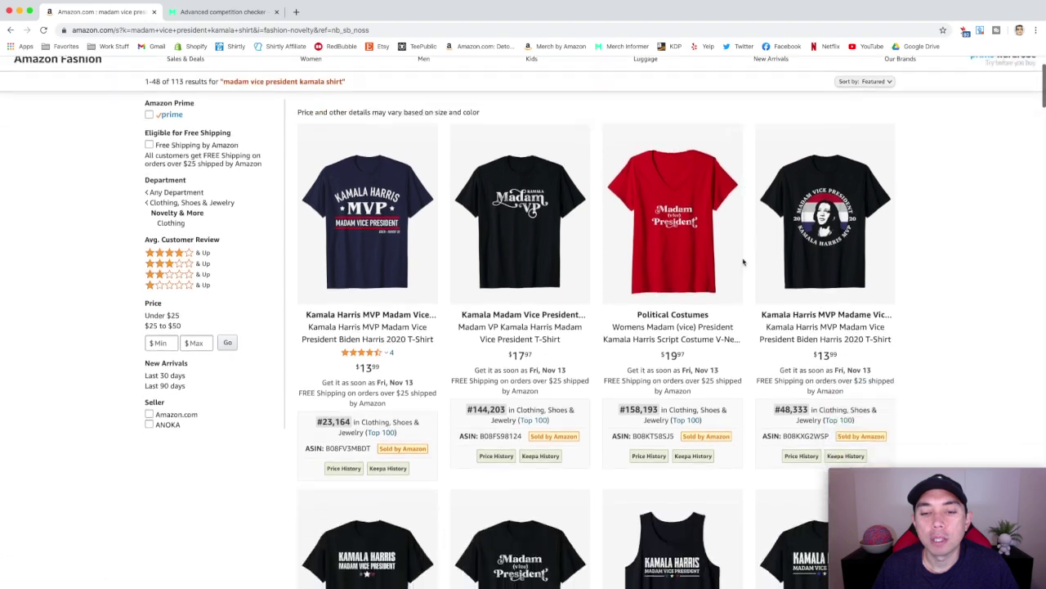
pyautogui.scroll(-5, 670, 344)
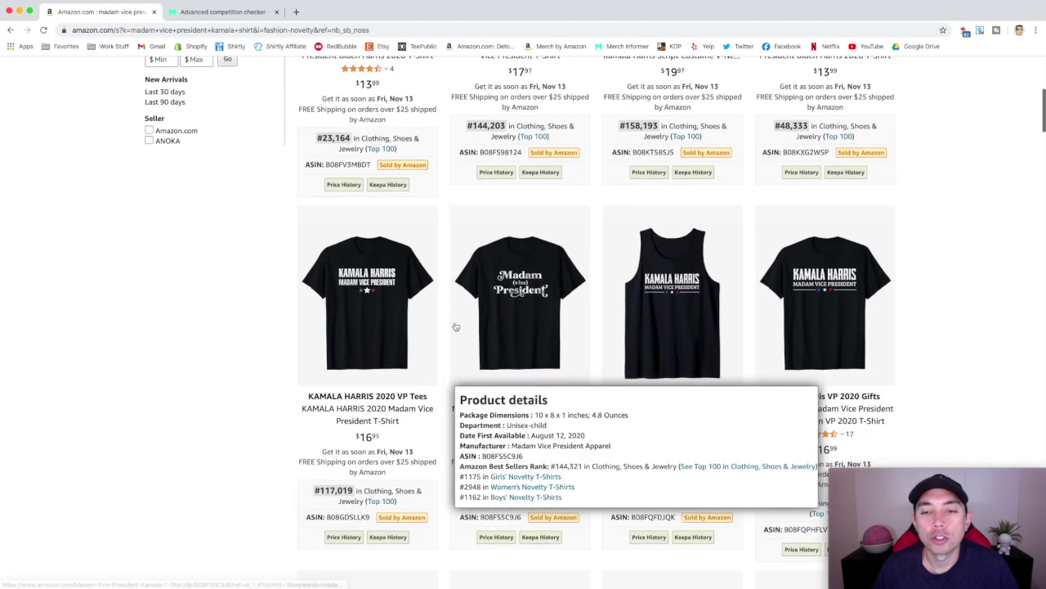
pyautogui.click(225, 12)
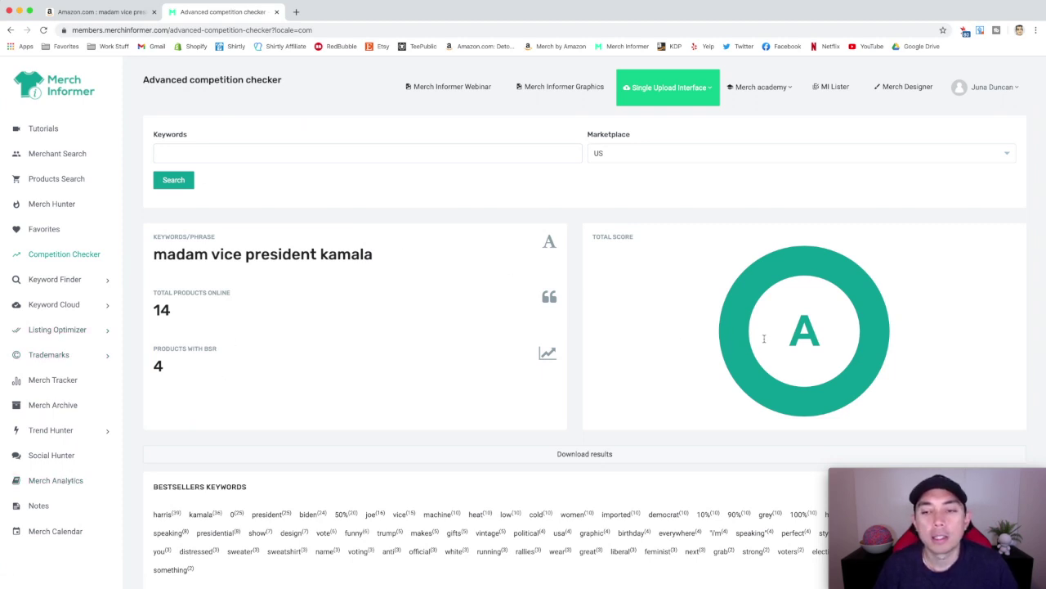
# Step: Return to Amazon's 113 results for 'madam vice president kamala shirt'
pyautogui.click(118, 12)
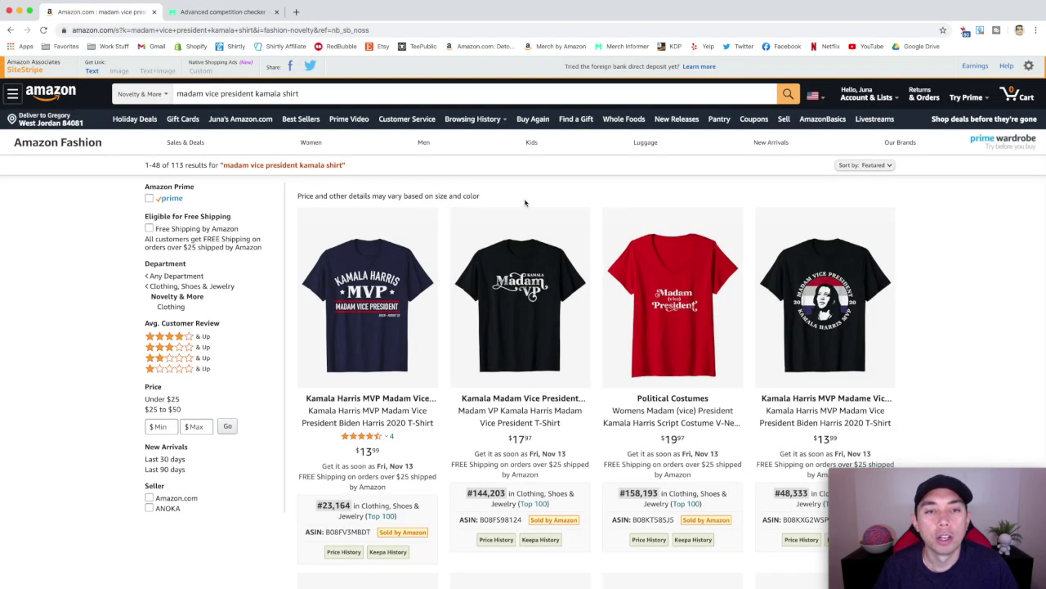